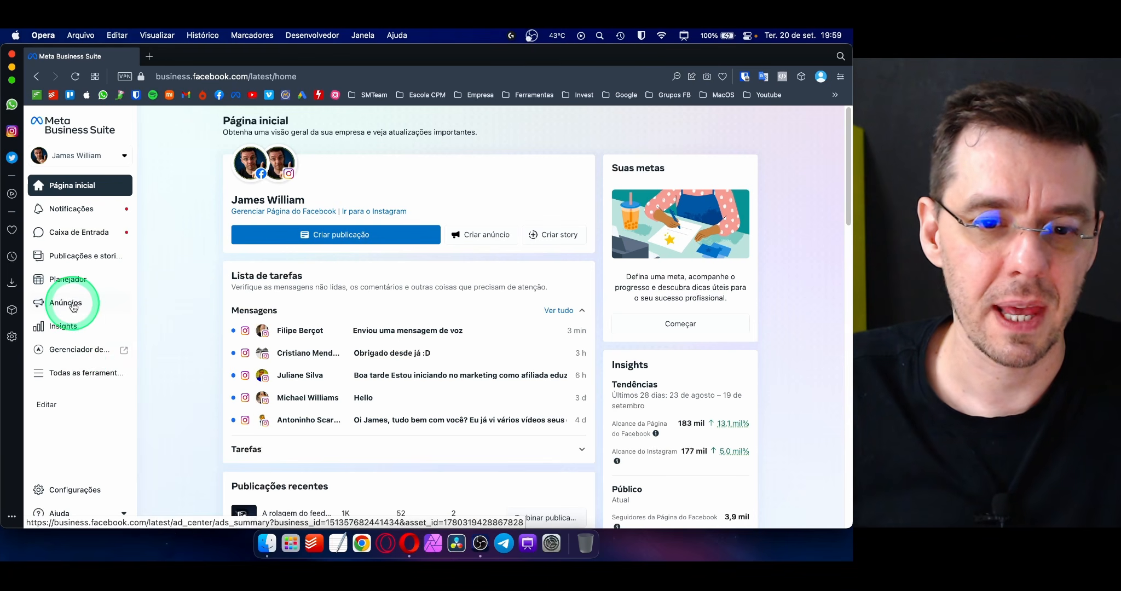
# - Open the Gerenciador de Anúncios from the full tool list and switch to the account holder's own BM ad account, not the Boleto one
pyautogui.click(73, 377)
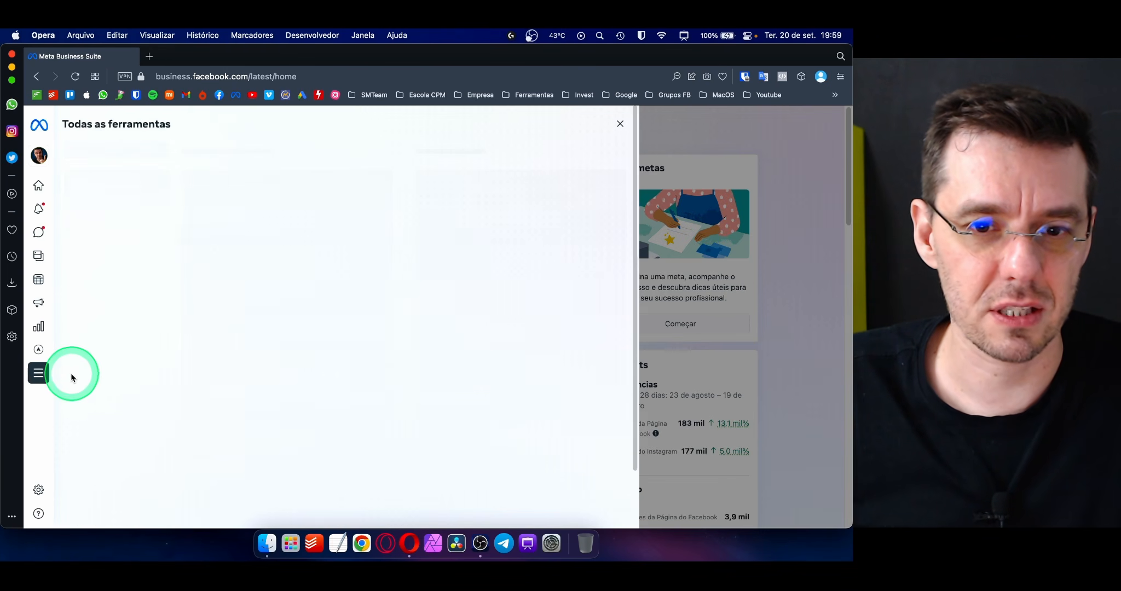
pyautogui.scroll(-3, 265, 269)
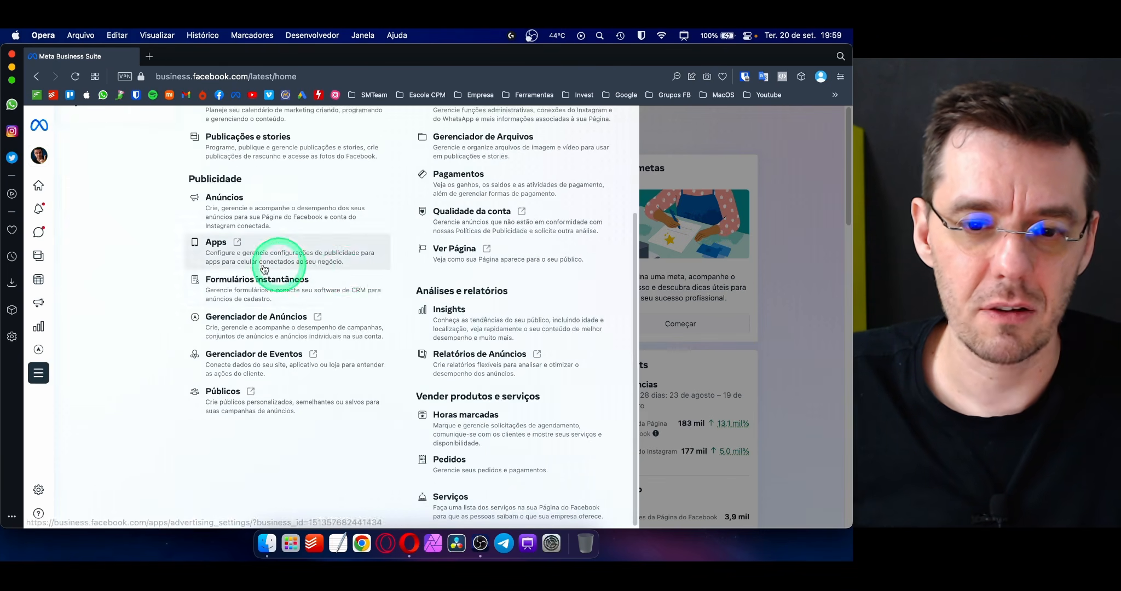
pyautogui.click(261, 324)
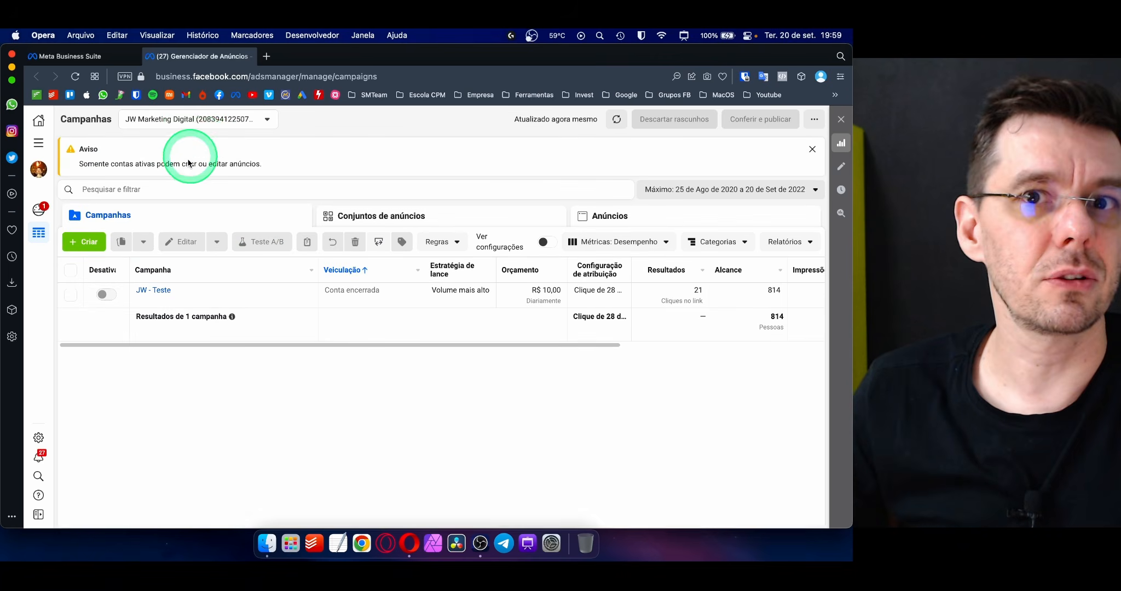
pyautogui.click(220, 120)
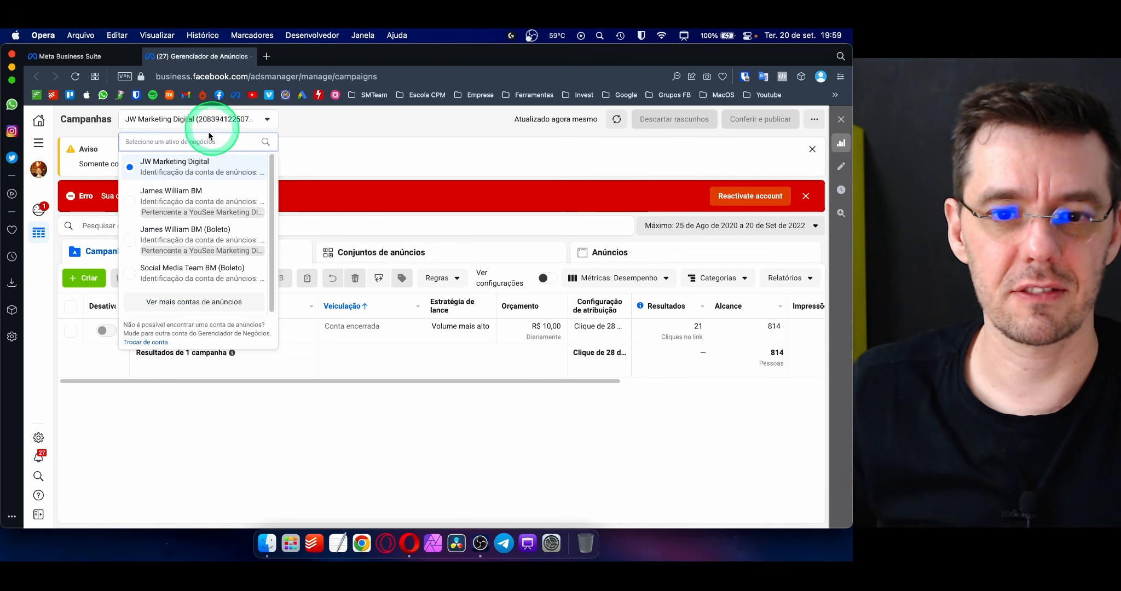
pyautogui.click(180, 195)
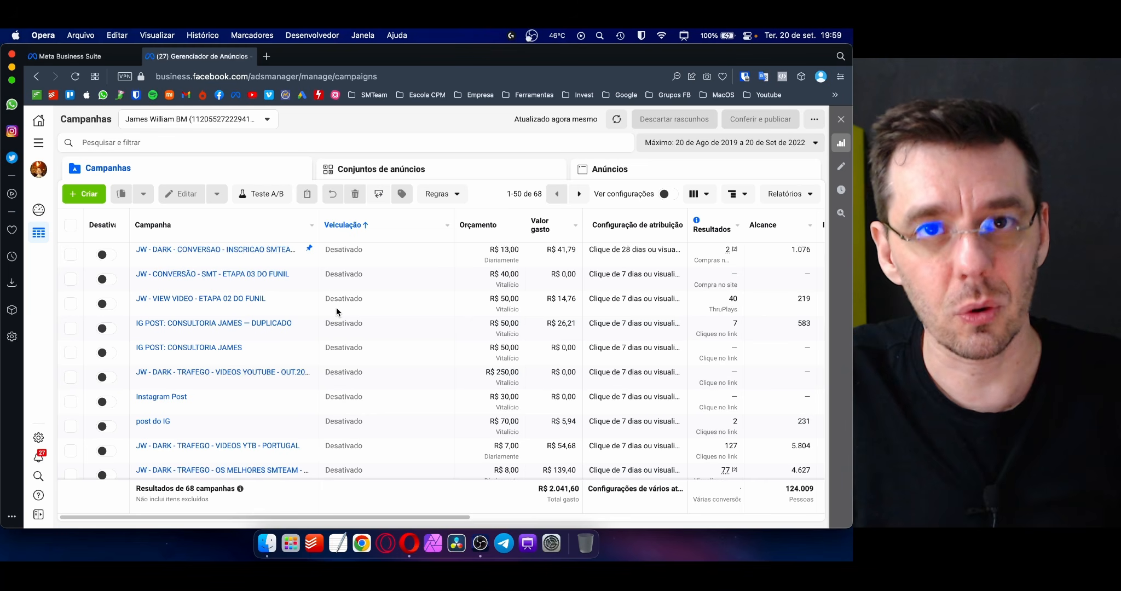
pyautogui.click(273, 205)
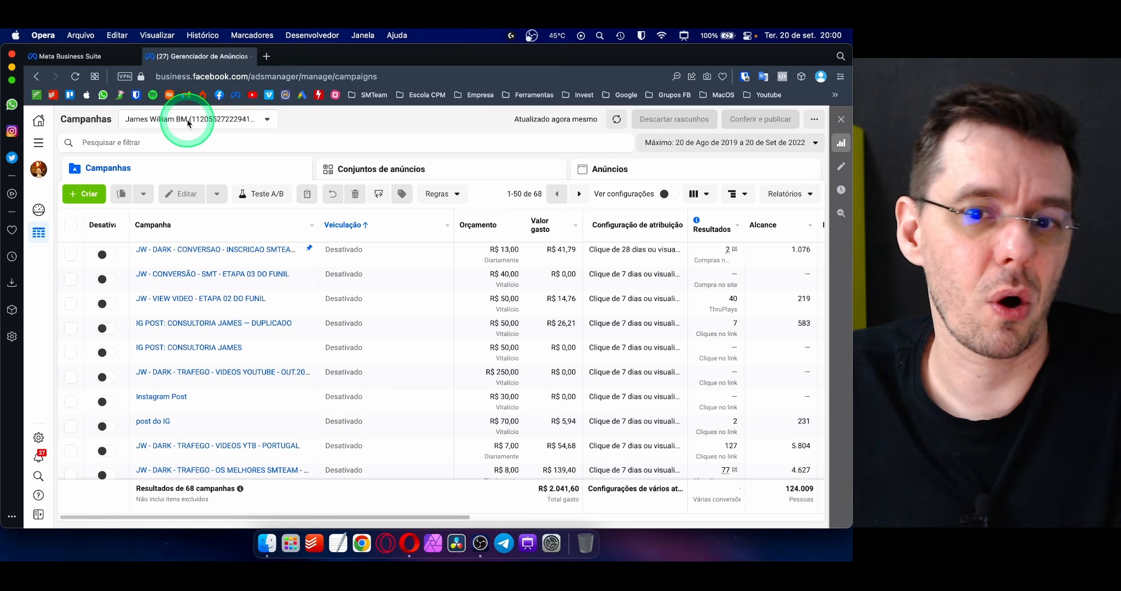
# - Open the Públicos page for the selected ad account to see its existing audiences
pyautogui.click(39, 144)
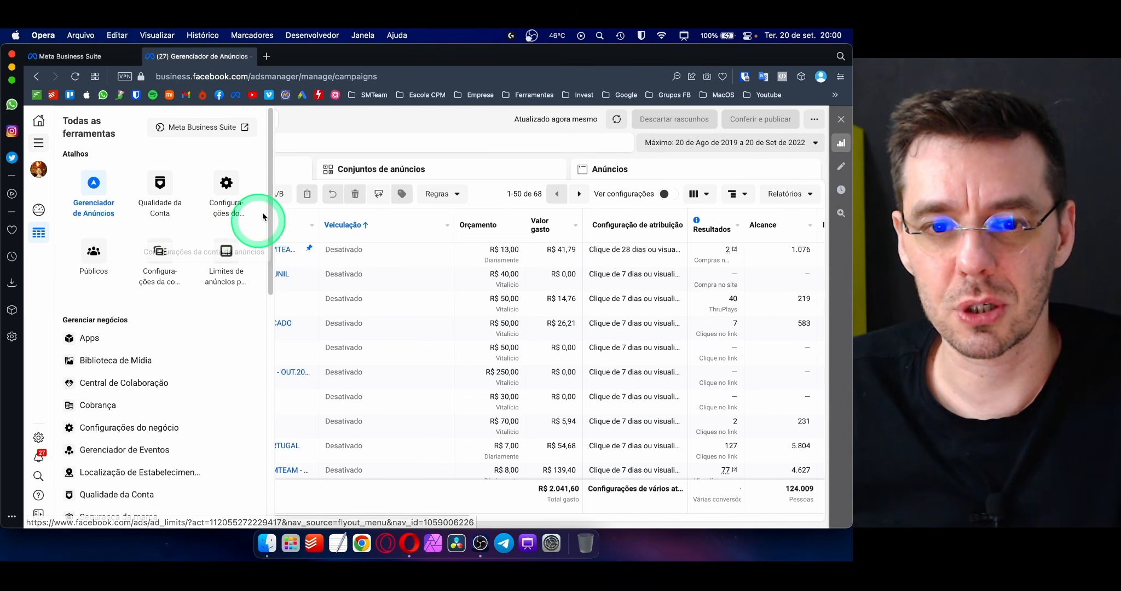
pyautogui.moveTo(271, 182); pyautogui.dragTo(296, 361)
pyautogui.click(75, 261)
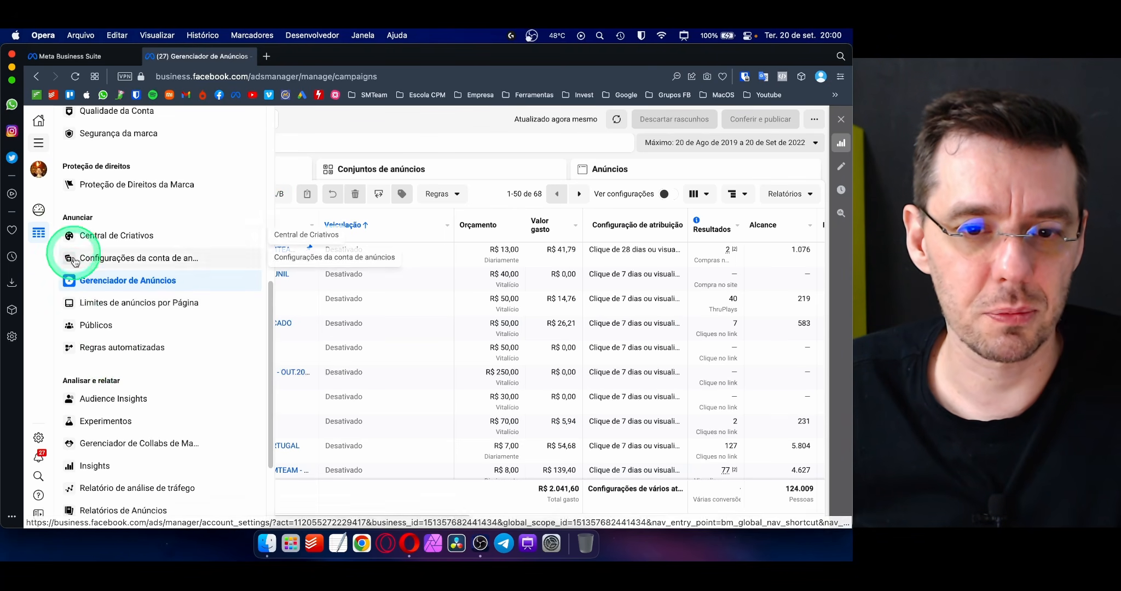
pyautogui.click(96, 325)
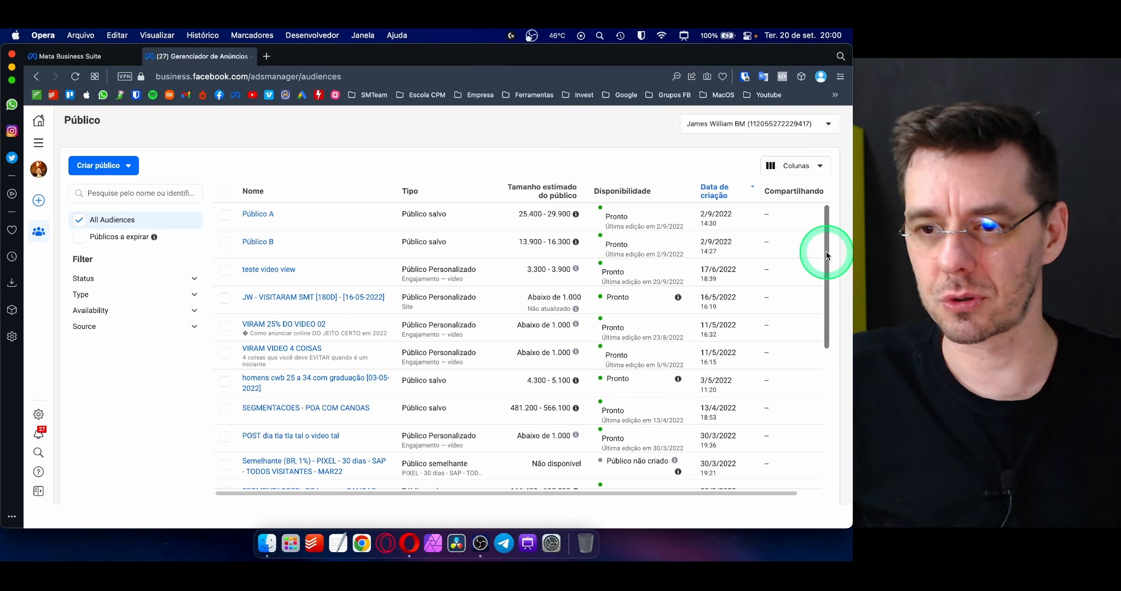
pyautogui.moveTo(828, 254)
pyautogui.mouseDown()
pyautogui.moveTo(841, 292)
pyautogui.moveTo(832, 253)
pyautogui.mouseUp()
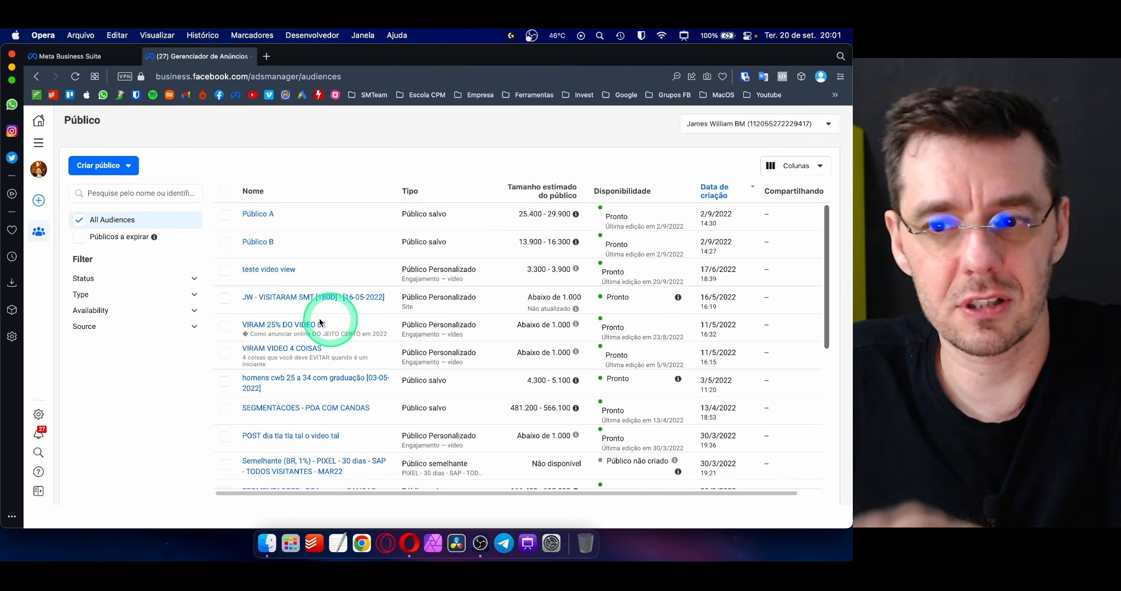
# - Start creating a Público Personalizado with Site as its source and advance to the audience criteria
pyautogui.click(128, 166)
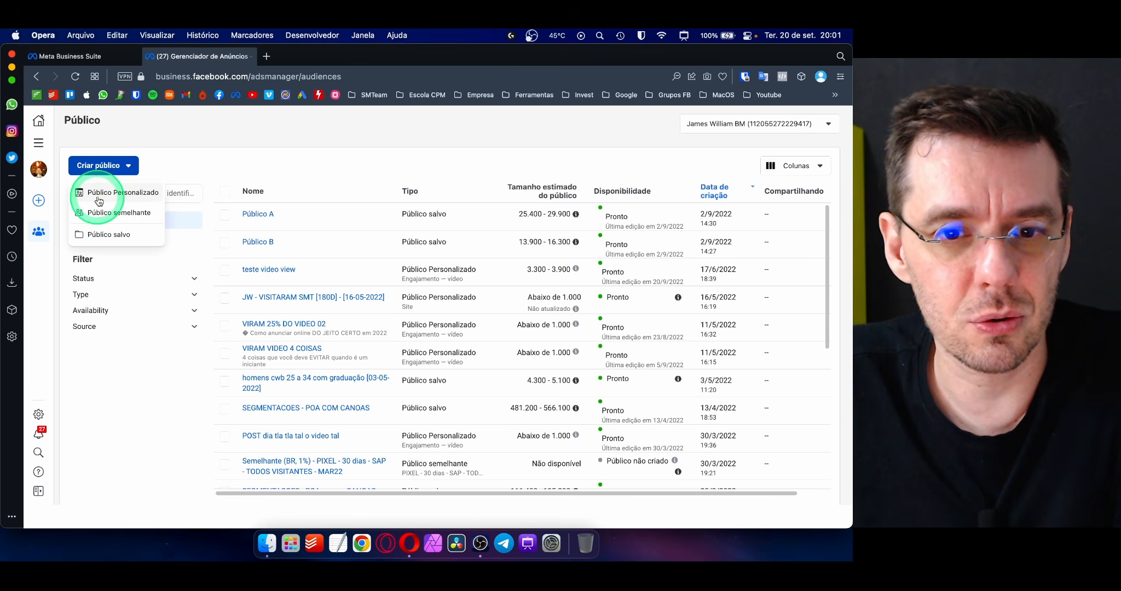
pyautogui.click(114, 195)
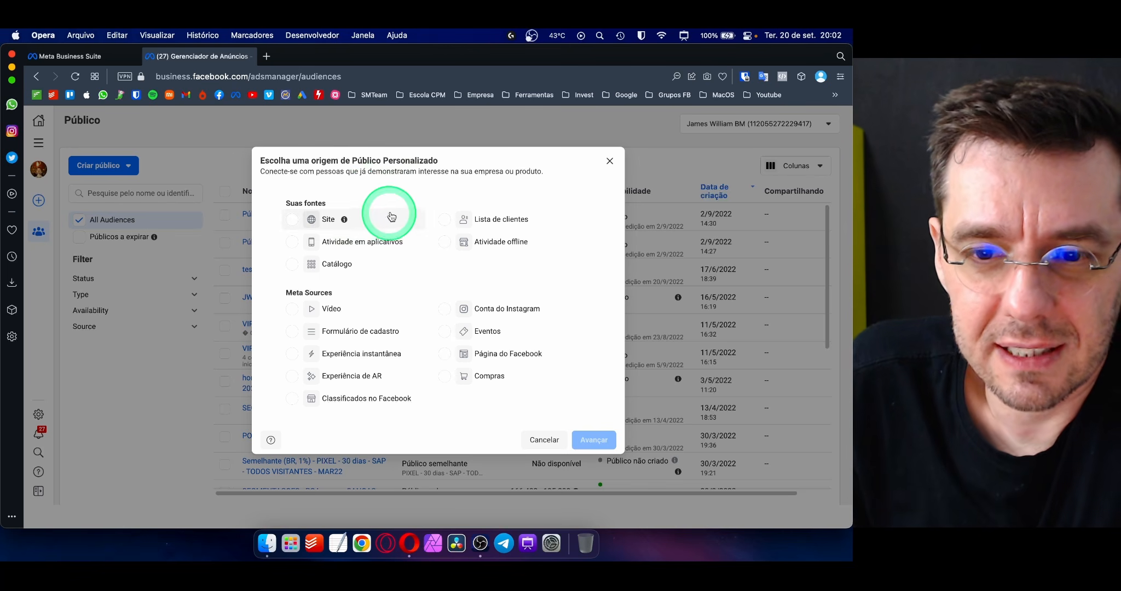
pyautogui.moveTo(280, 161); pyautogui.dragTo(435, 171)
pyautogui.click(439, 176)
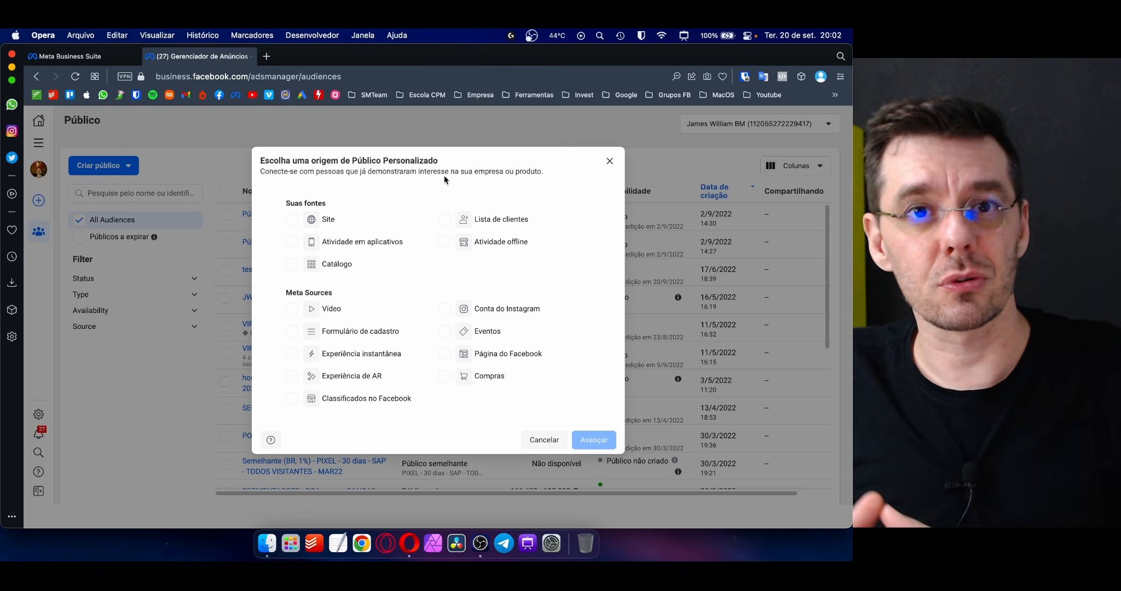
pyautogui.click(444, 175)
pyautogui.click(300, 220)
pyautogui.click(257, 446)
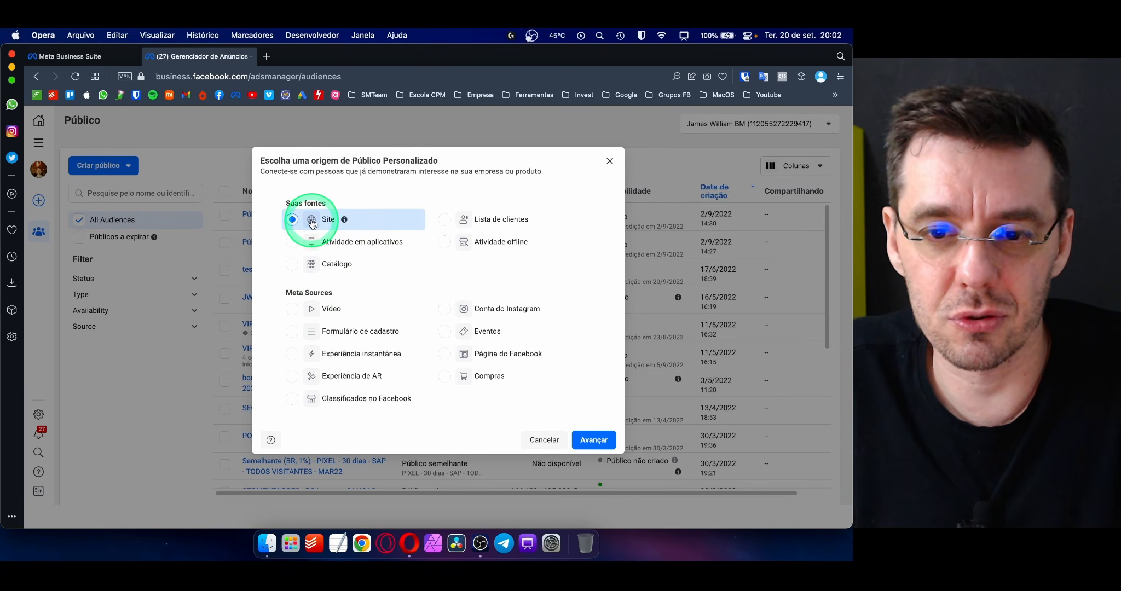
pyautogui.moveTo(346, 223)
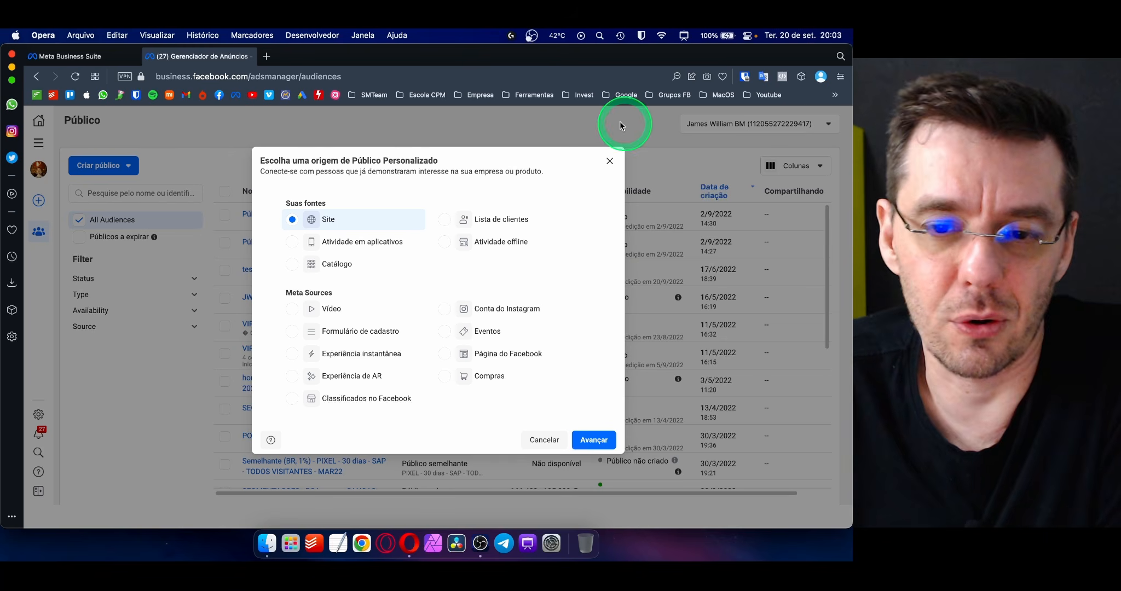
pyautogui.click(595, 441)
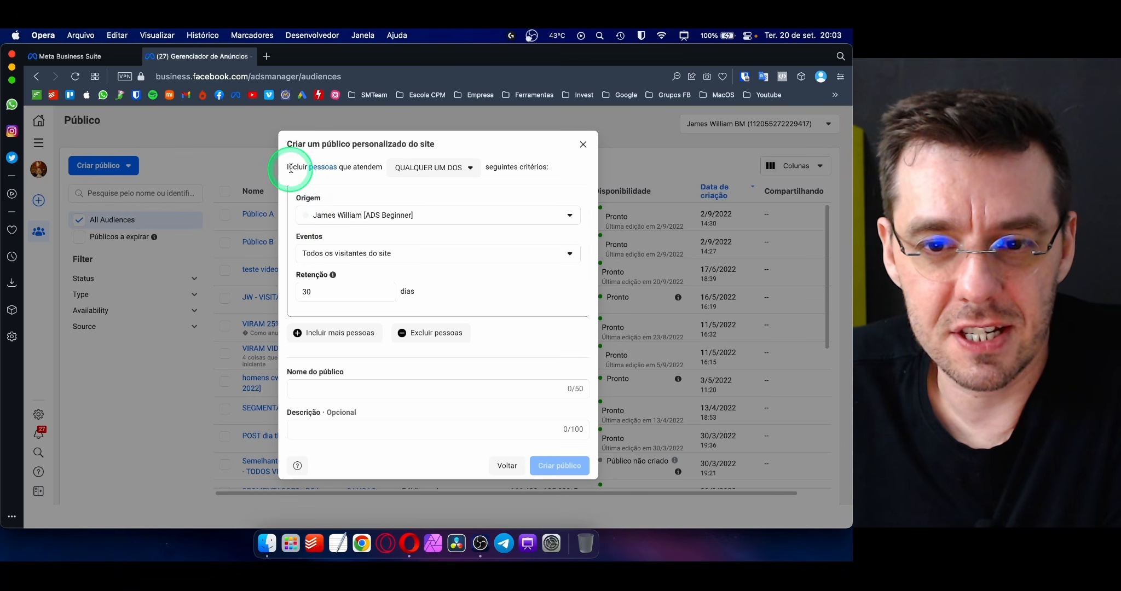
# - Try the TODOS OS matching rule for the included people and restore QUALQUER UM DOS
pyautogui.moveTo(288, 169); pyautogui.dragTo(298, 181)
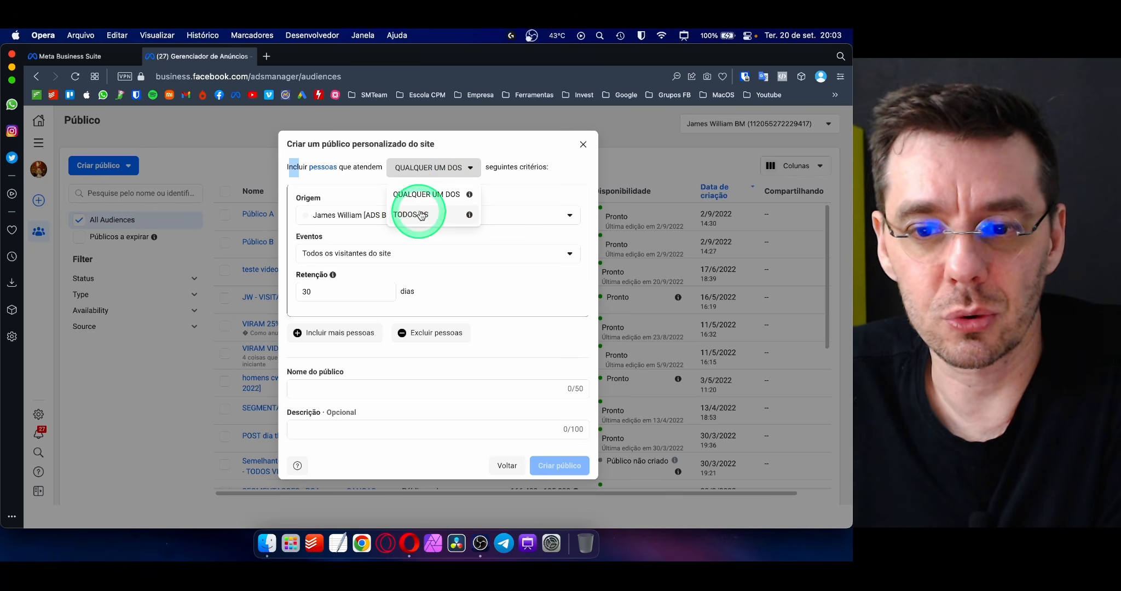
pyautogui.click(455, 170)
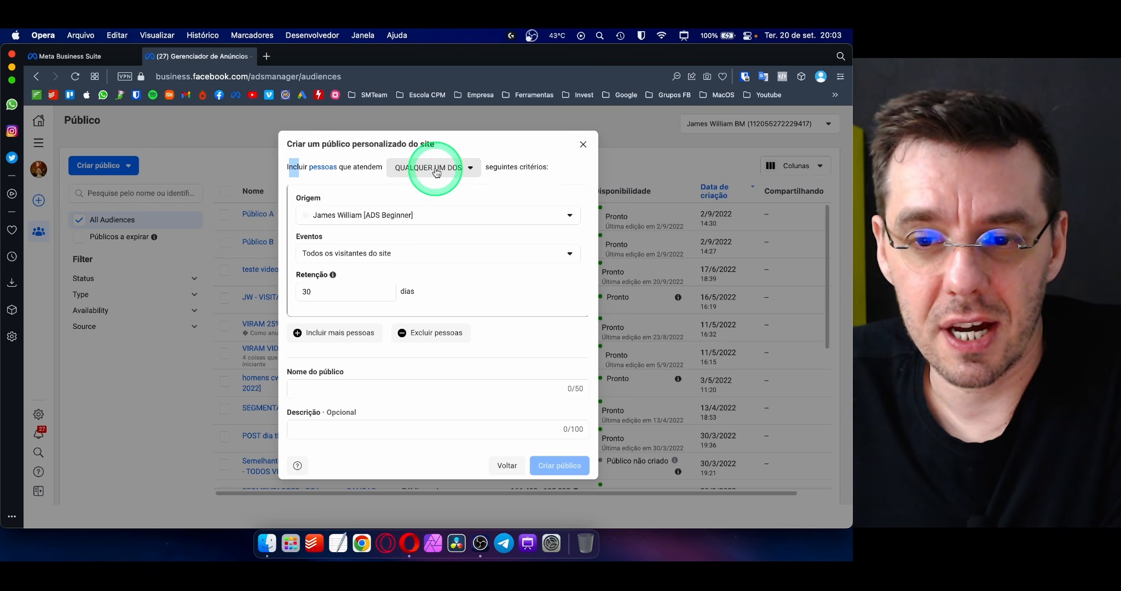
pyautogui.click(436, 172)
pyautogui.click(424, 169)
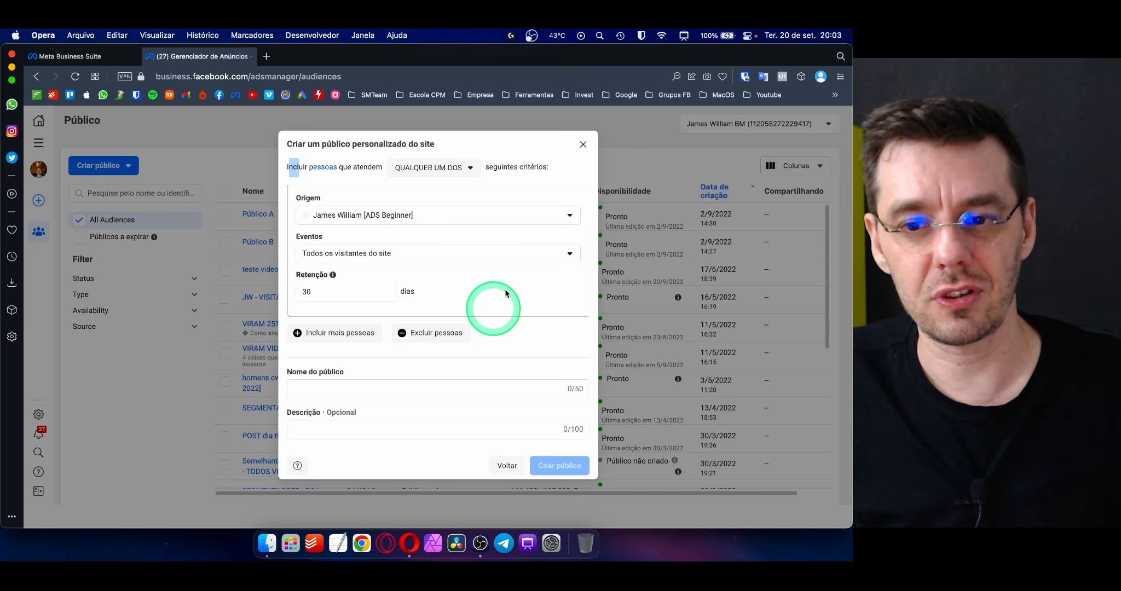
pyautogui.click(461, 176)
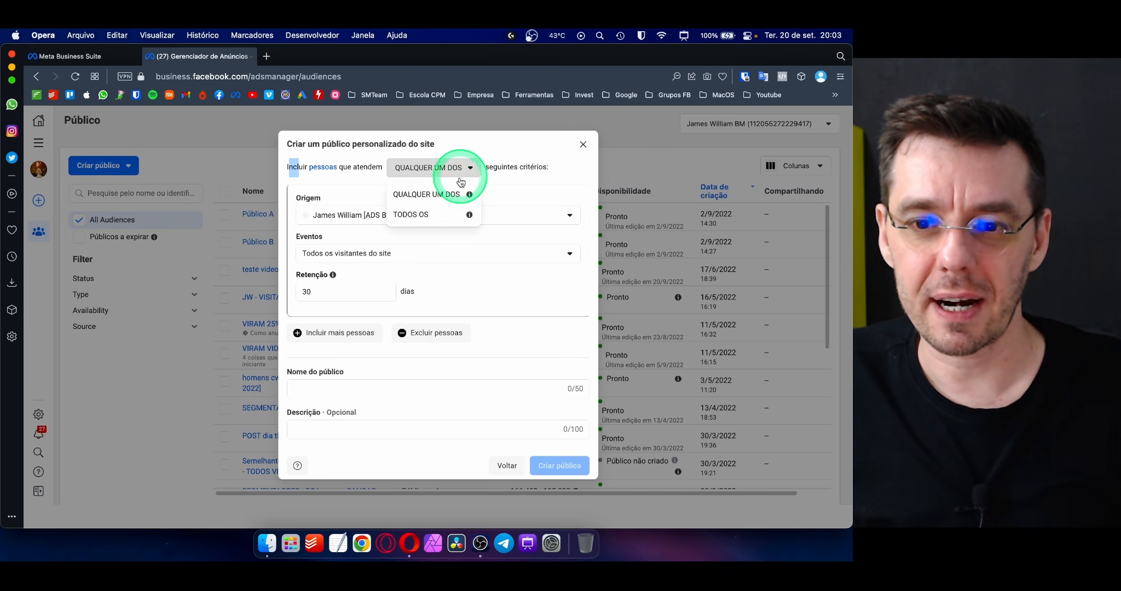
pyautogui.click(426, 216)
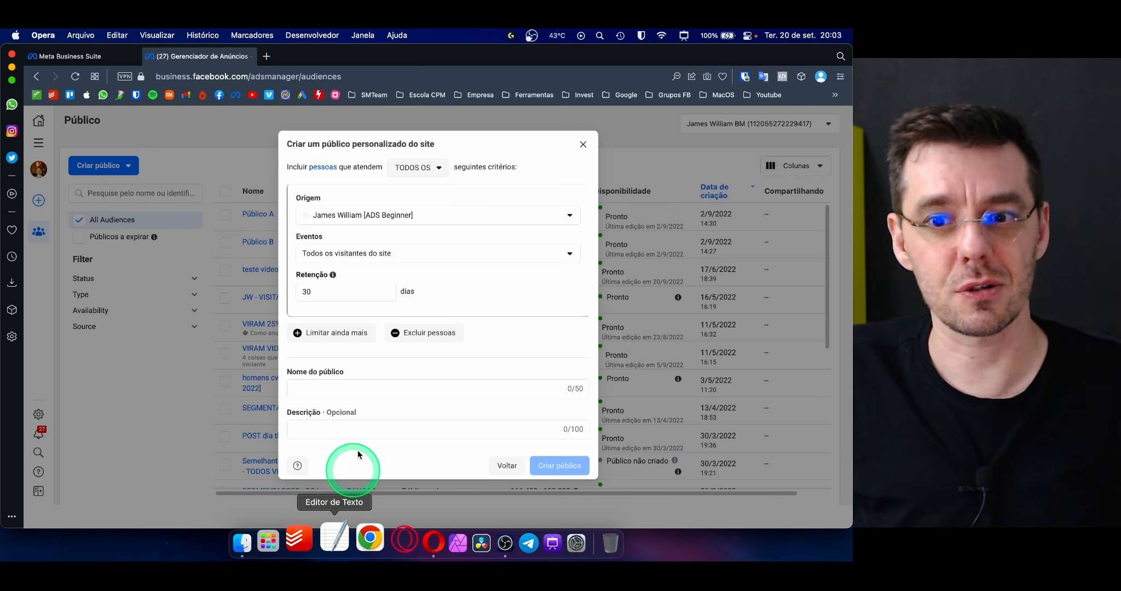
pyautogui.click(431, 171)
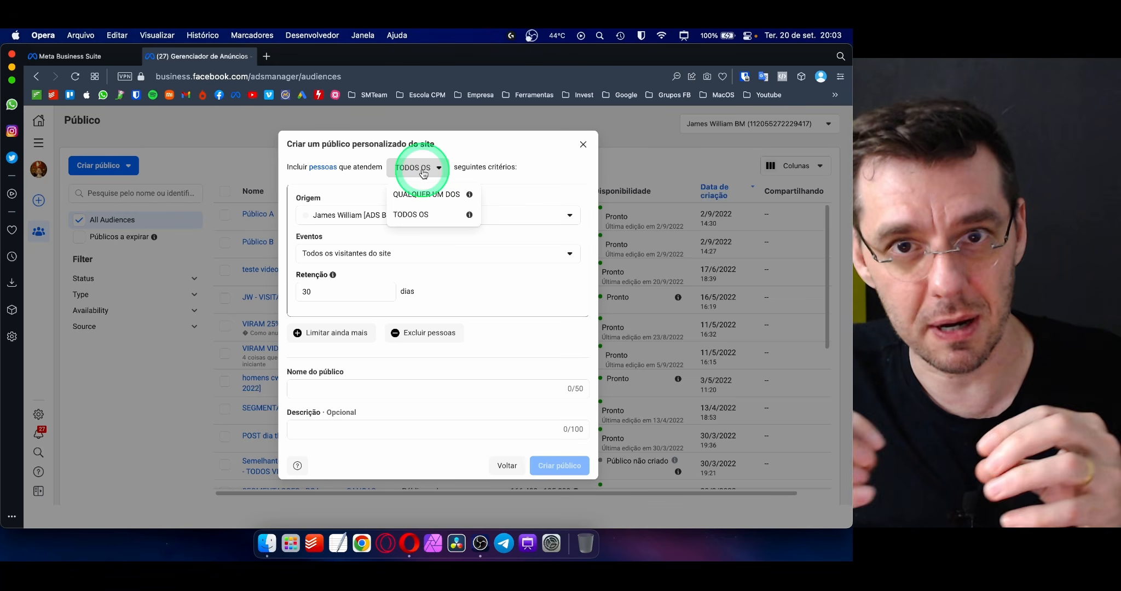
pyautogui.click(428, 194)
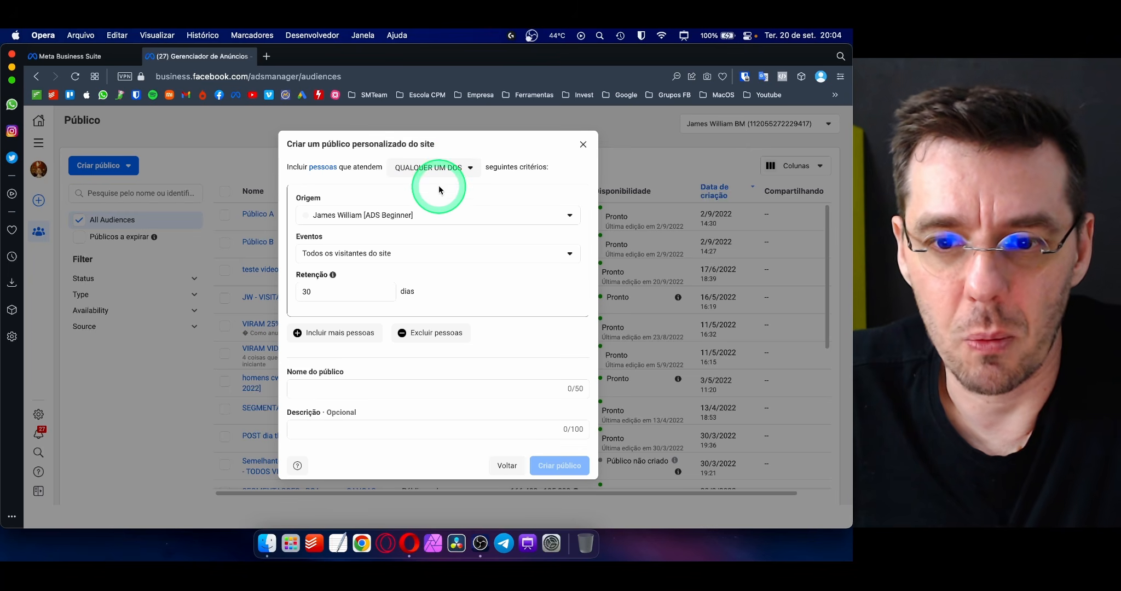
# - Set the site audience's Origem to the Social Media Team pixel
pyautogui.click(328, 214)
pyautogui.click(387, 199)
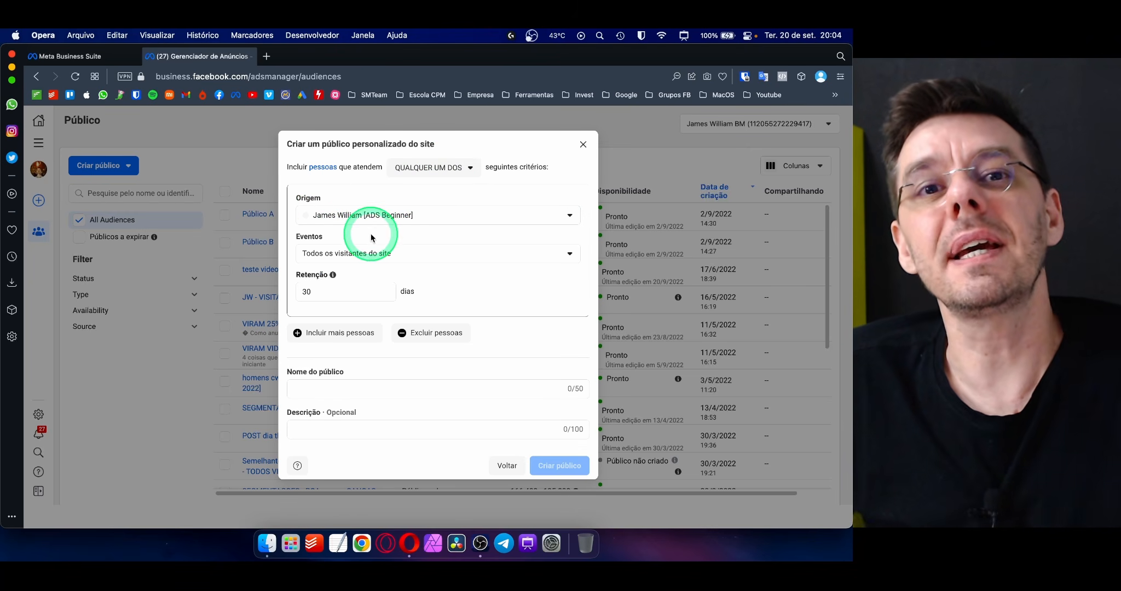
pyautogui.click(373, 216)
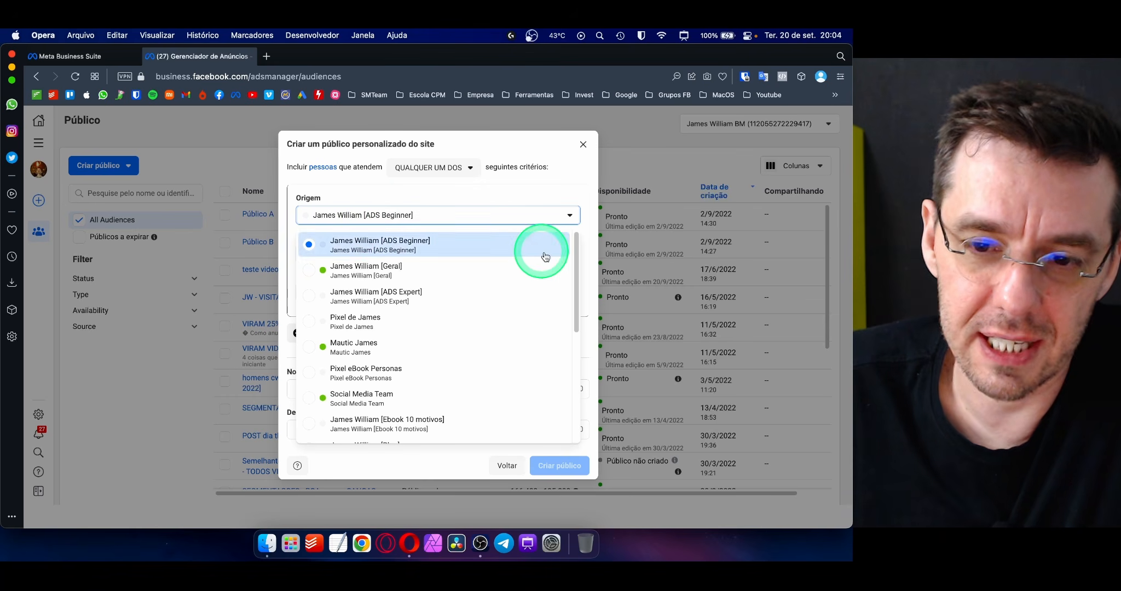
pyautogui.moveTo(576, 265); pyautogui.dragTo(583, 395)
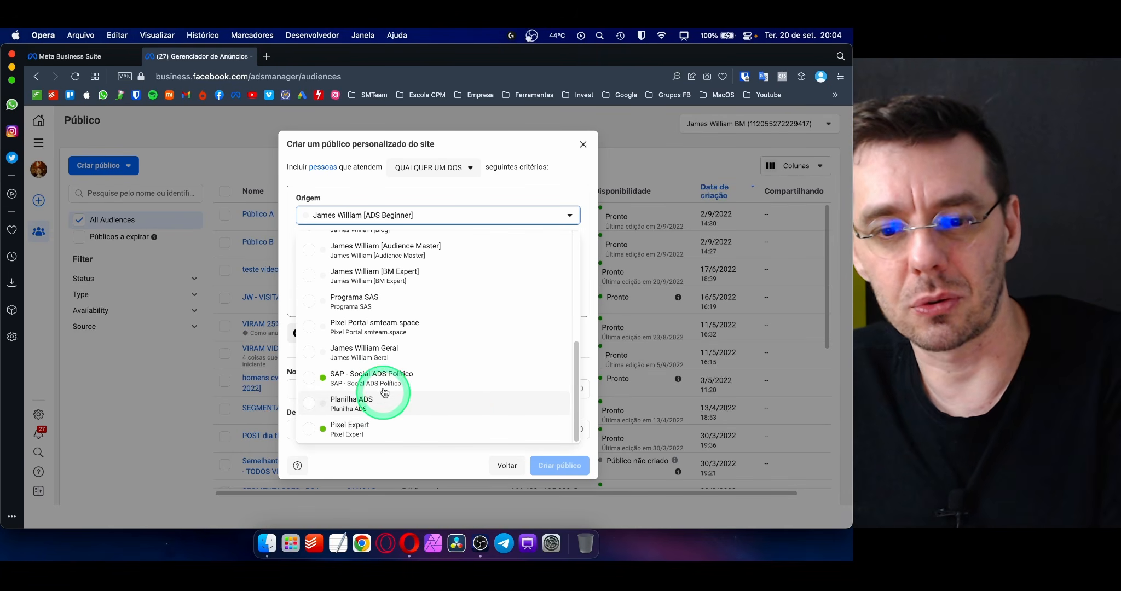
pyautogui.moveTo(575, 355); pyautogui.dragTo(573, 283)
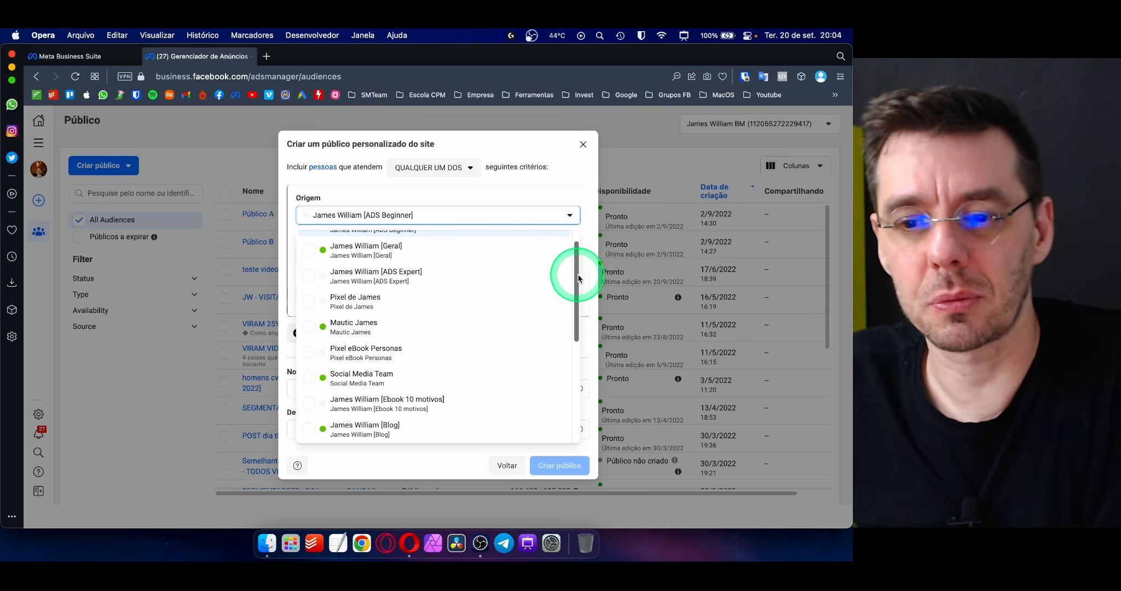
pyautogui.moveTo(576, 279); pyautogui.dragTo(587, 328)
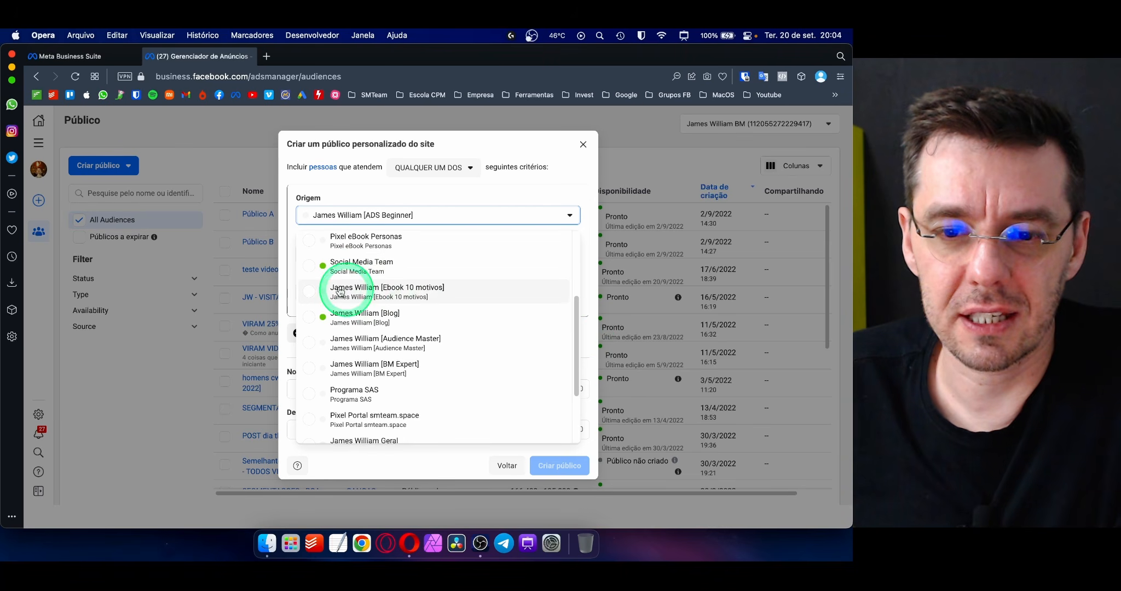
pyautogui.click(363, 268)
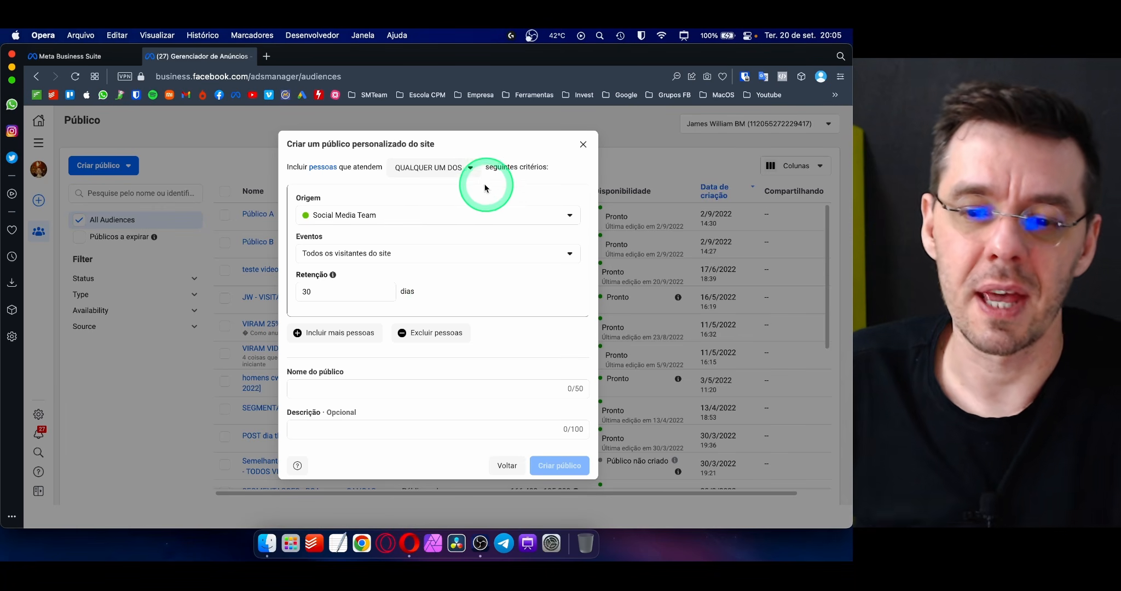
# - Set the audience's event to "Pessoas que visitaram páginas da web específicas" and activate the URL value entry
pyautogui.click(423, 255)
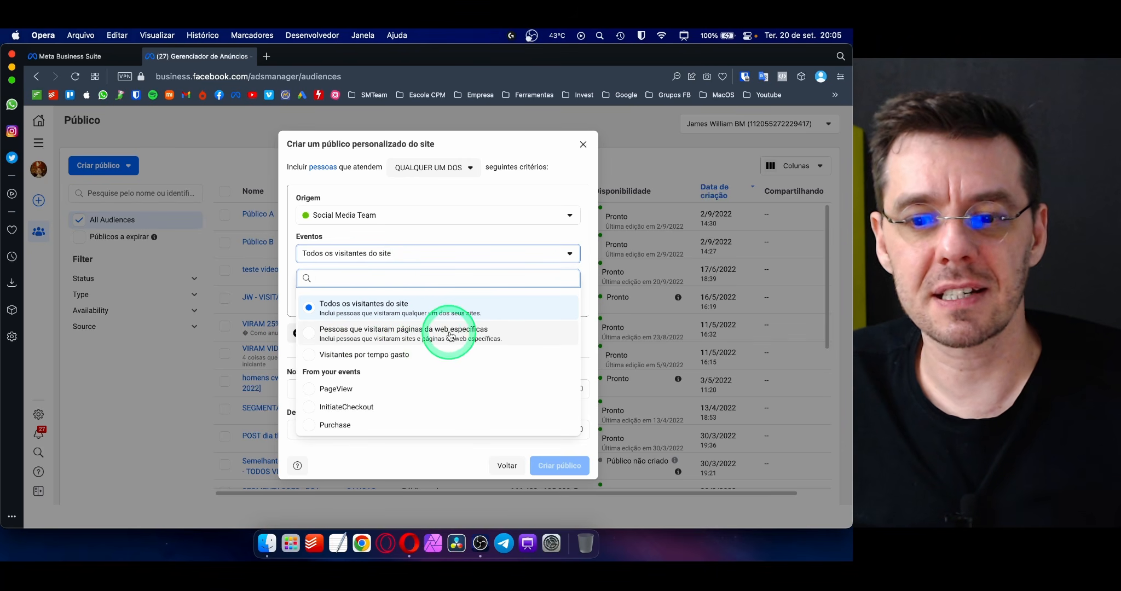
pyautogui.click(470, 335)
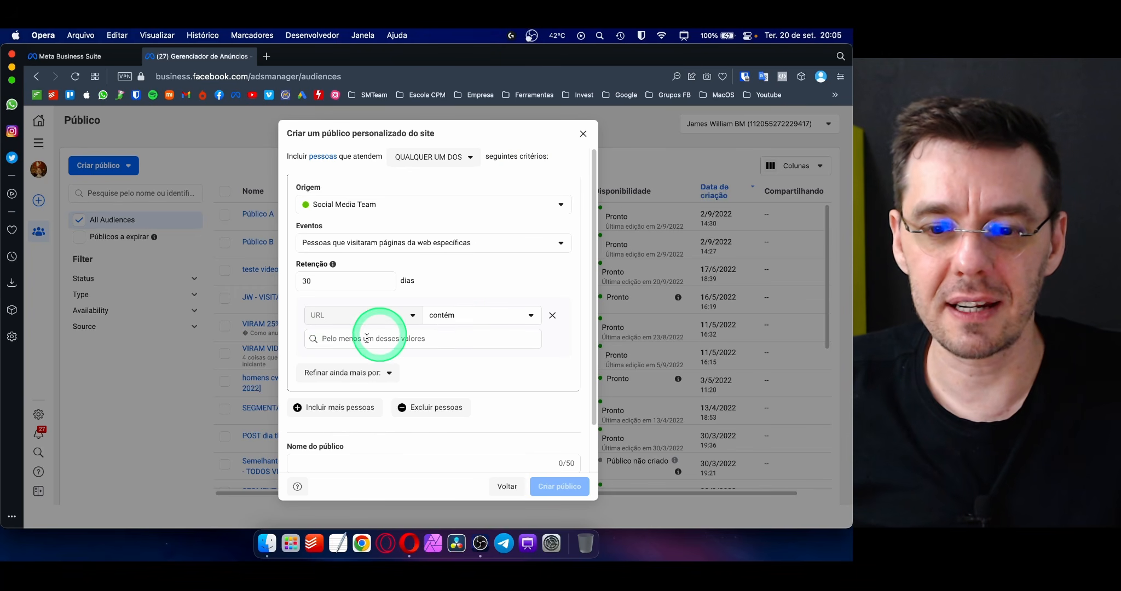
pyautogui.click(347, 340)
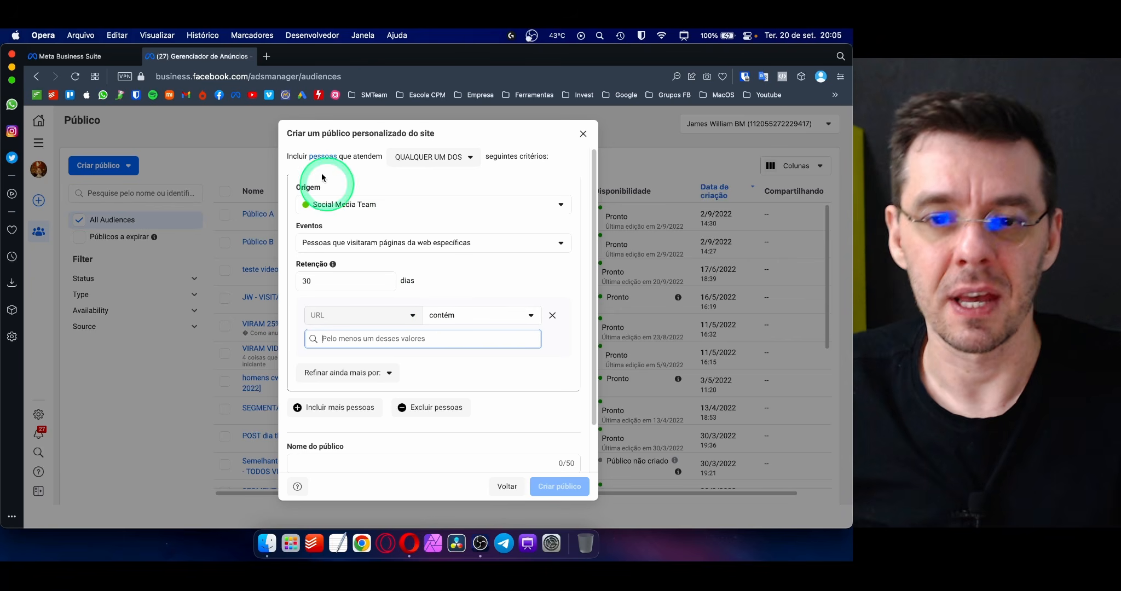
# - Open socialmediateam.com.br in a new browser tab and look through the page down to its footer links
pyautogui.click(267, 56)
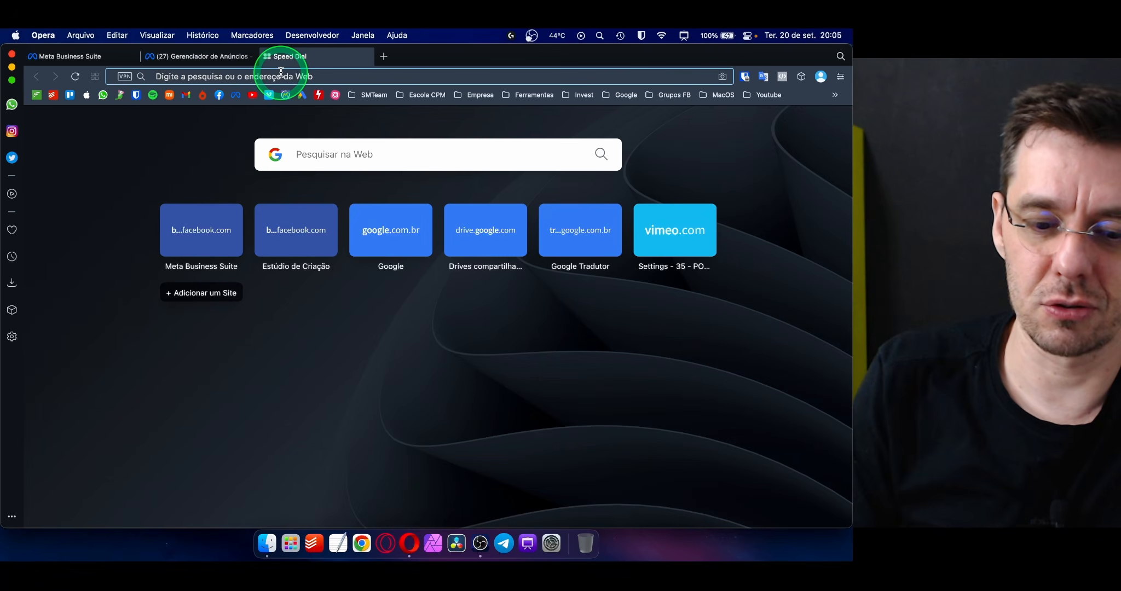
pyautogui.write('socialm')
pyautogui.press('Return')
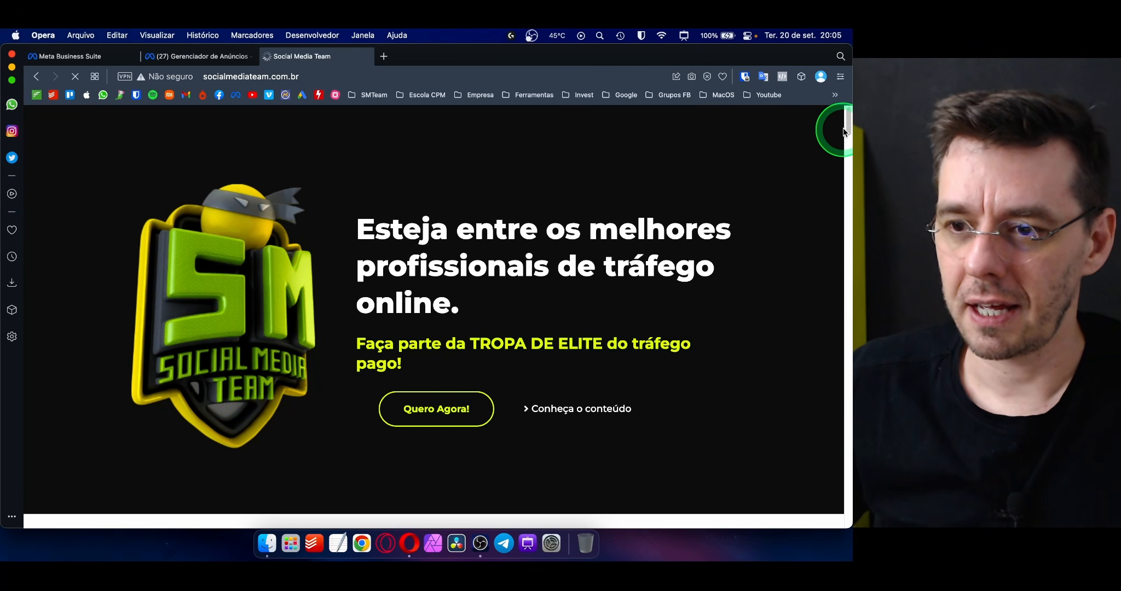
pyautogui.moveTo(849, 128); pyautogui.dragTo(851, 550)
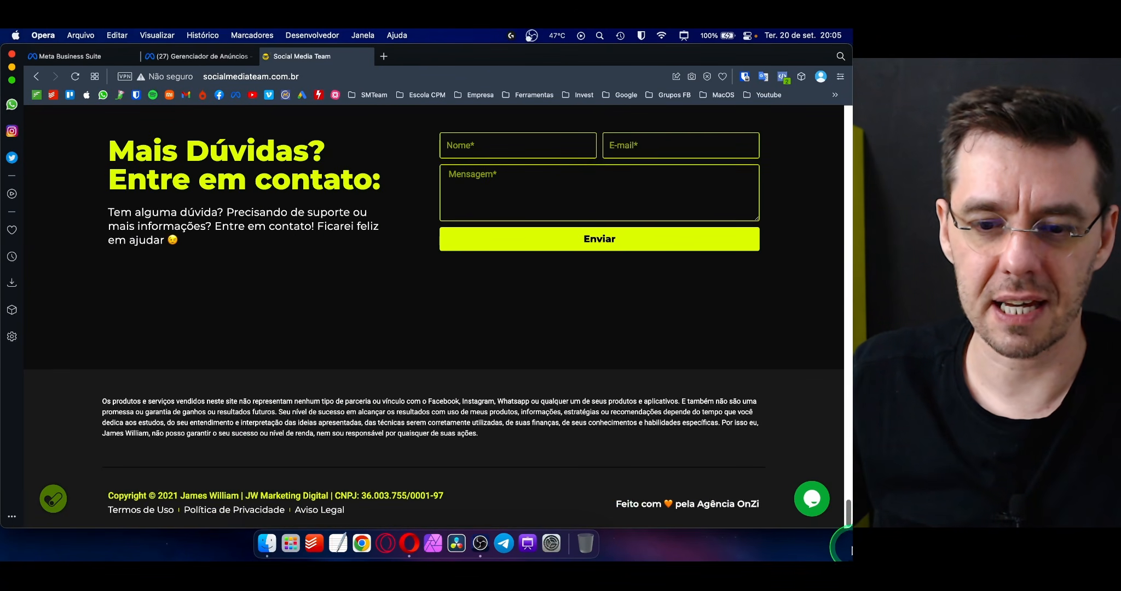
# - Open the site's Política de Privacidade page from the footer and copy the page-name part of its address
pyautogui.click(250, 513)
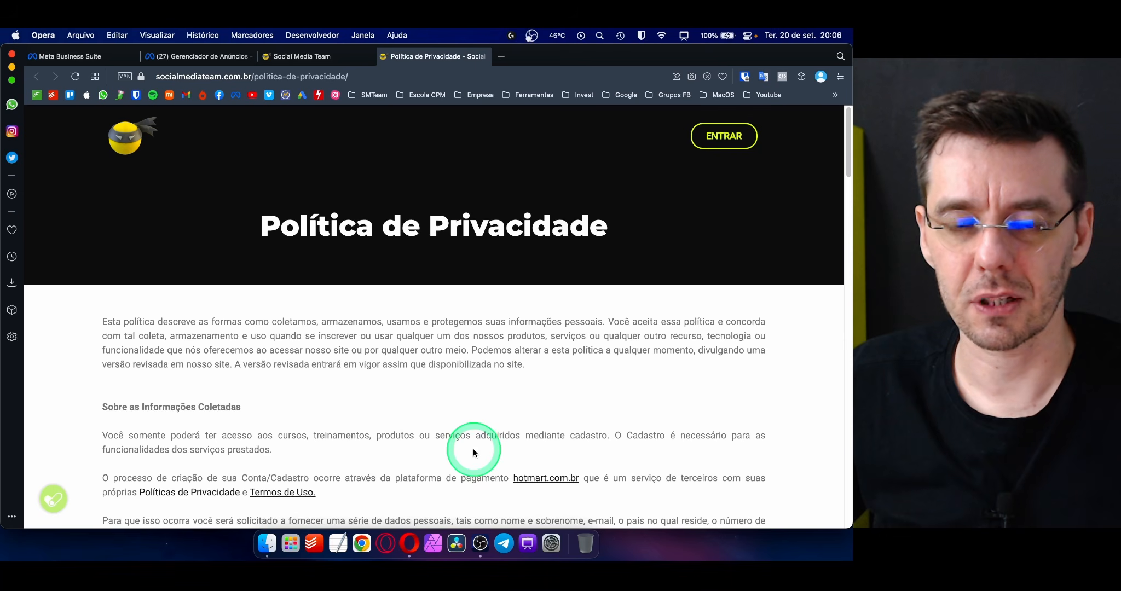
pyautogui.click(157, 76)
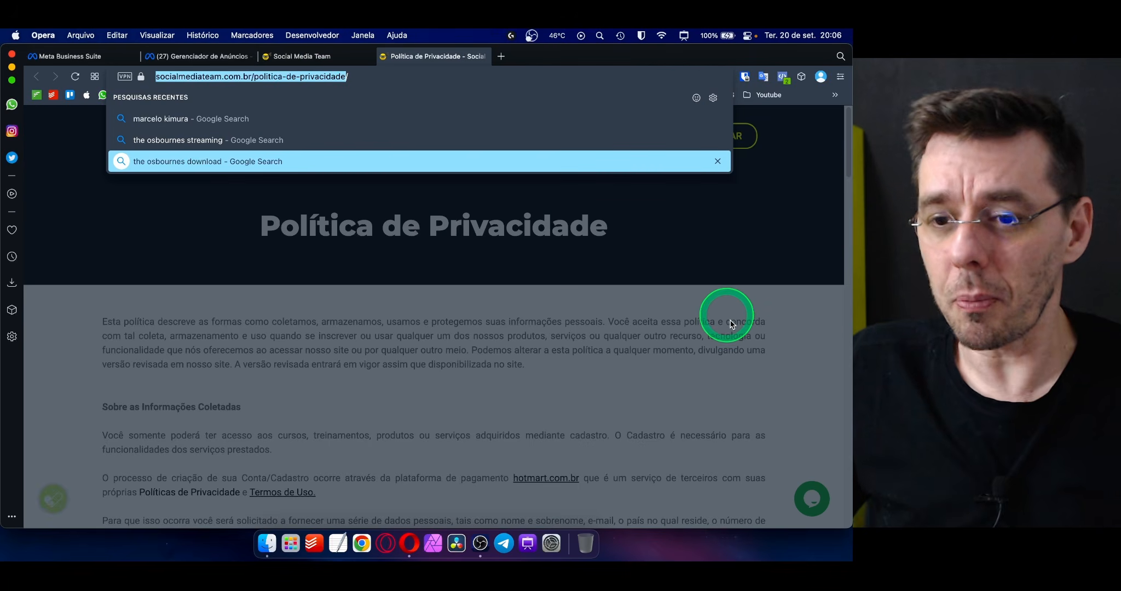
pyautogui.press('Escape')
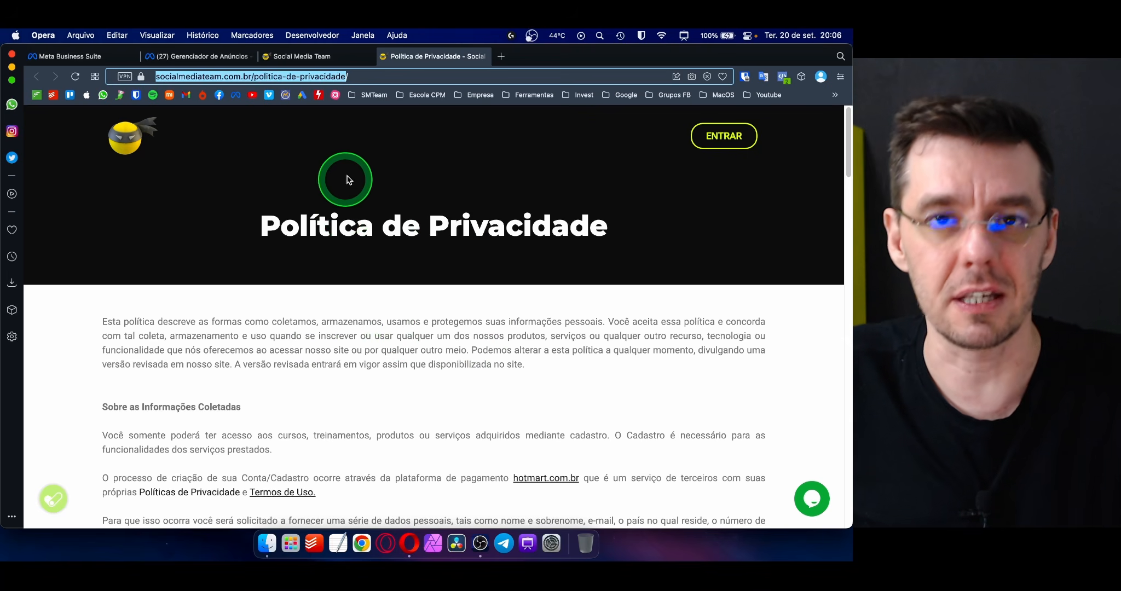
pyautogui.click(308, 76)
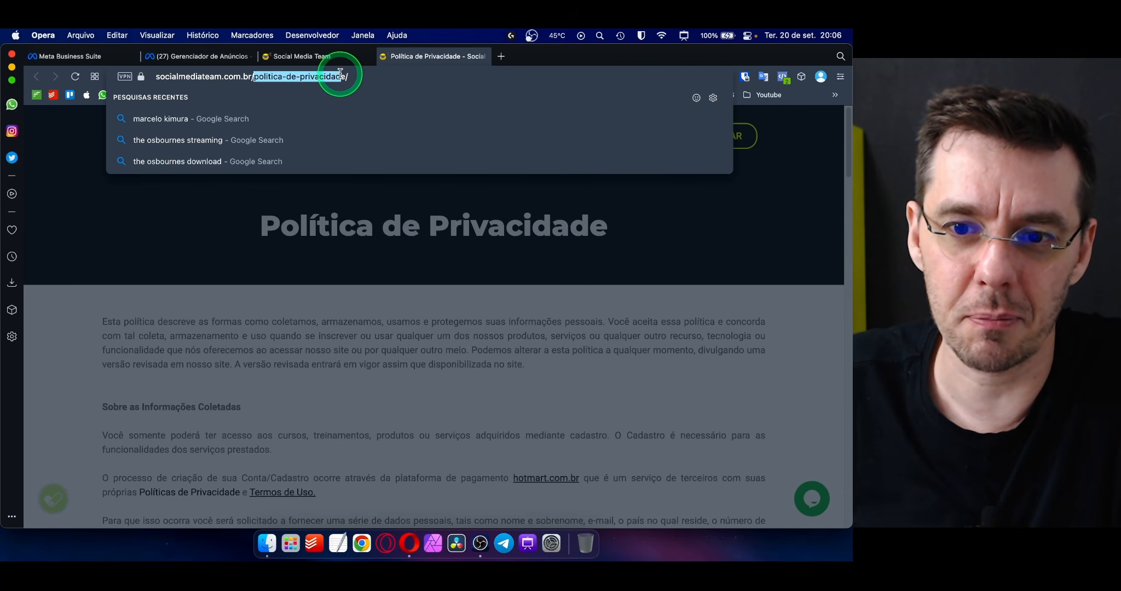
pyautogui.rightClick(316, 76)
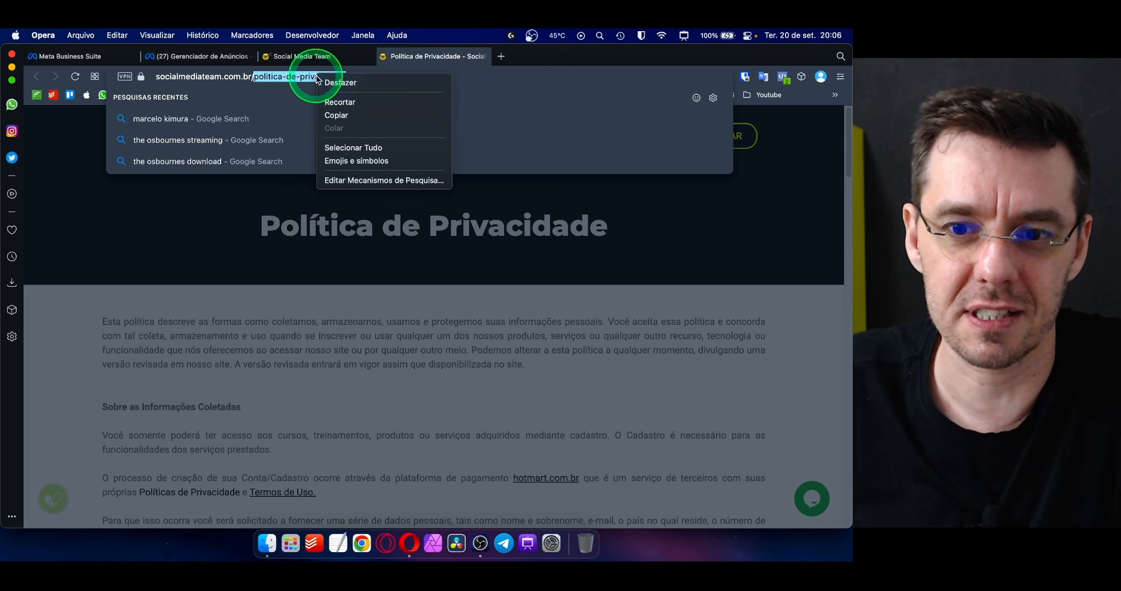
pyautogui.click(338, 112)
# - Return to the audience form in Ads Manager and add politica-de-privacidade as a value the URL contains
pyautogui.click(316, 56)
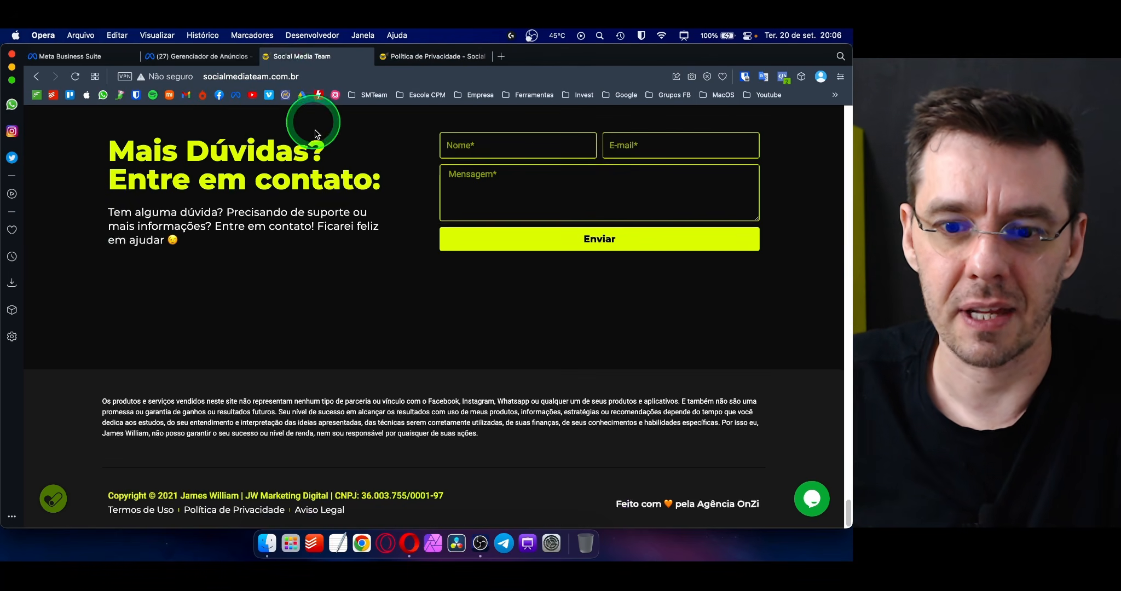
pyautogui.click(191, 55)
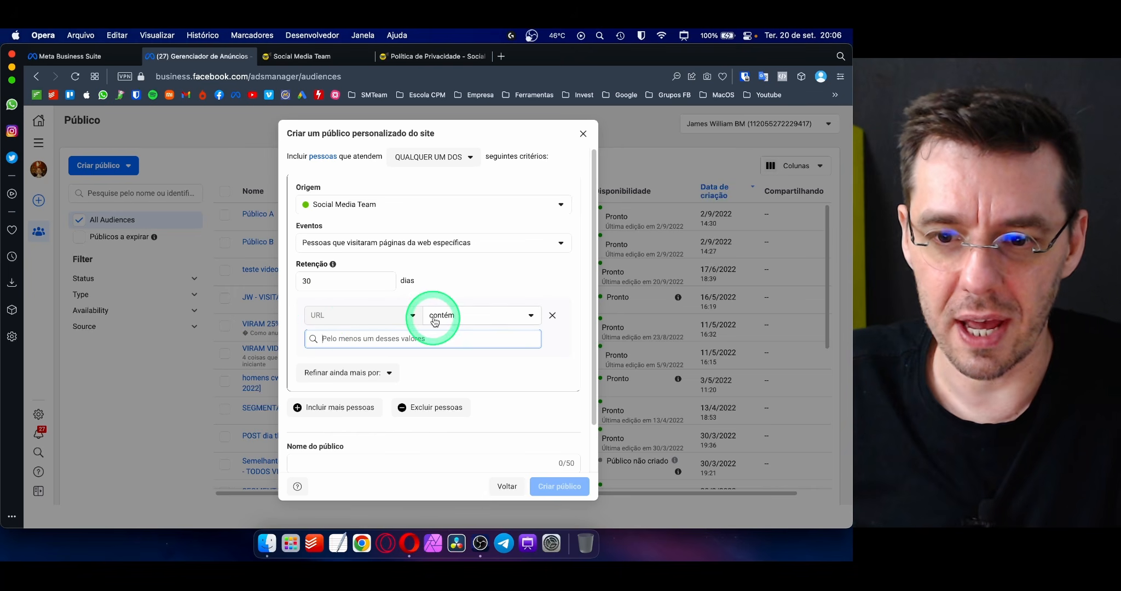
pyautogui.write('politica-de-privacidade')
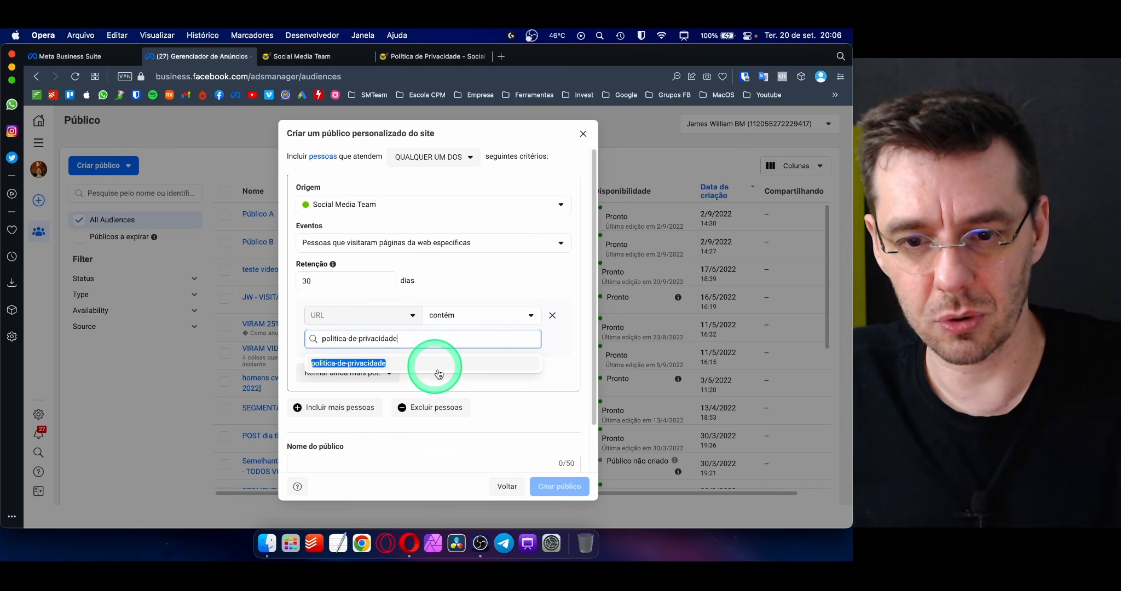
pyautogui.press('Return')
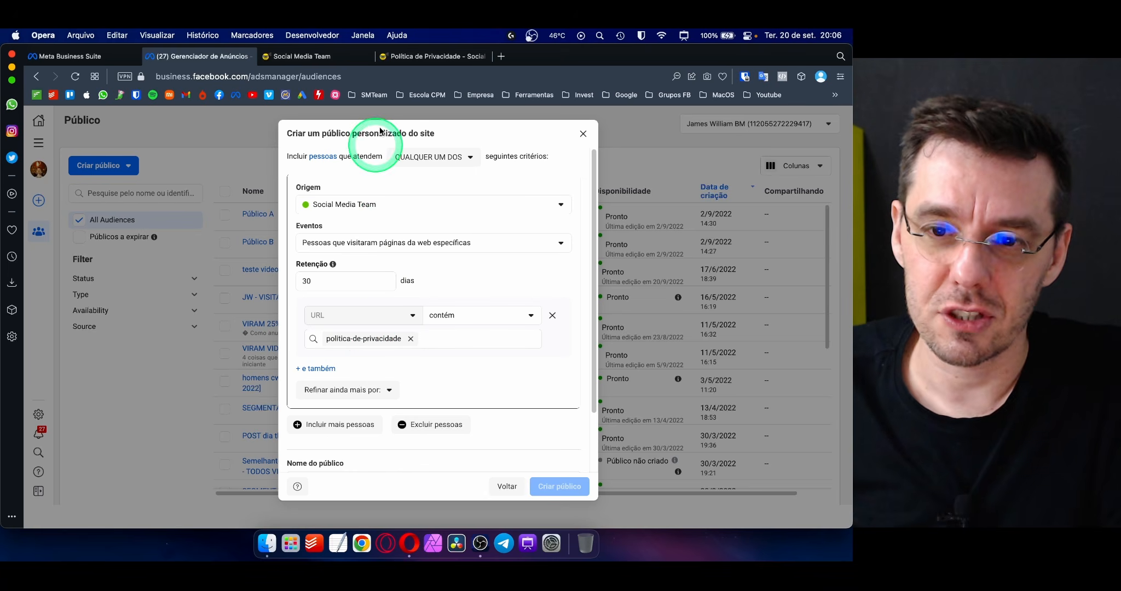
# - Add aviso-legal as a second value in the audience's URL contains condition
pyautogui.click(405, 56)
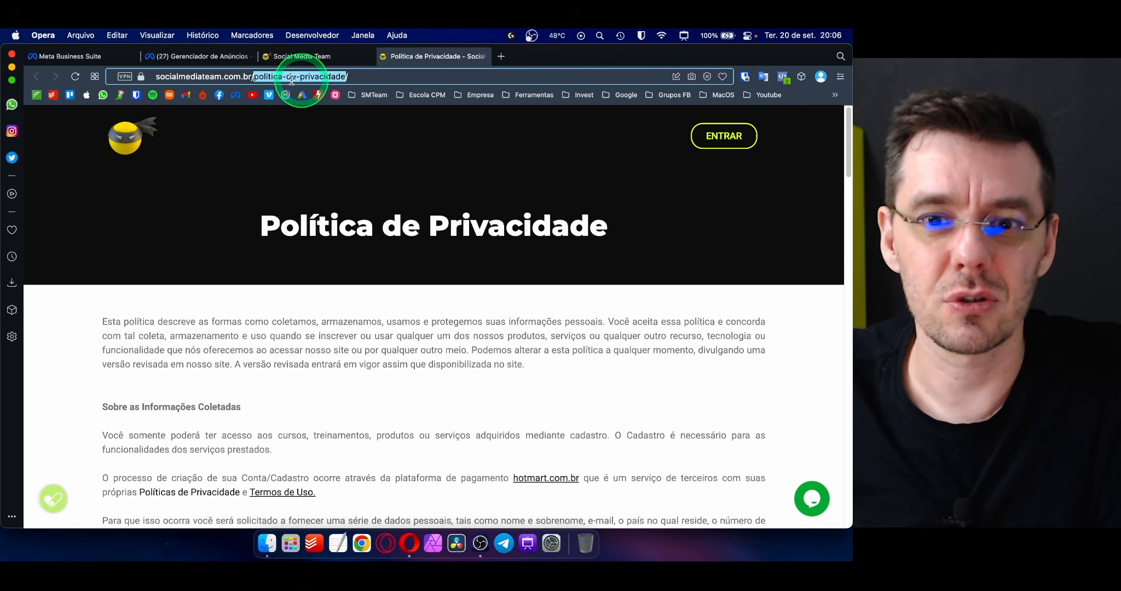
pyautogui.click(203, 56)
pyautogui.write('politica-de-privacidade')
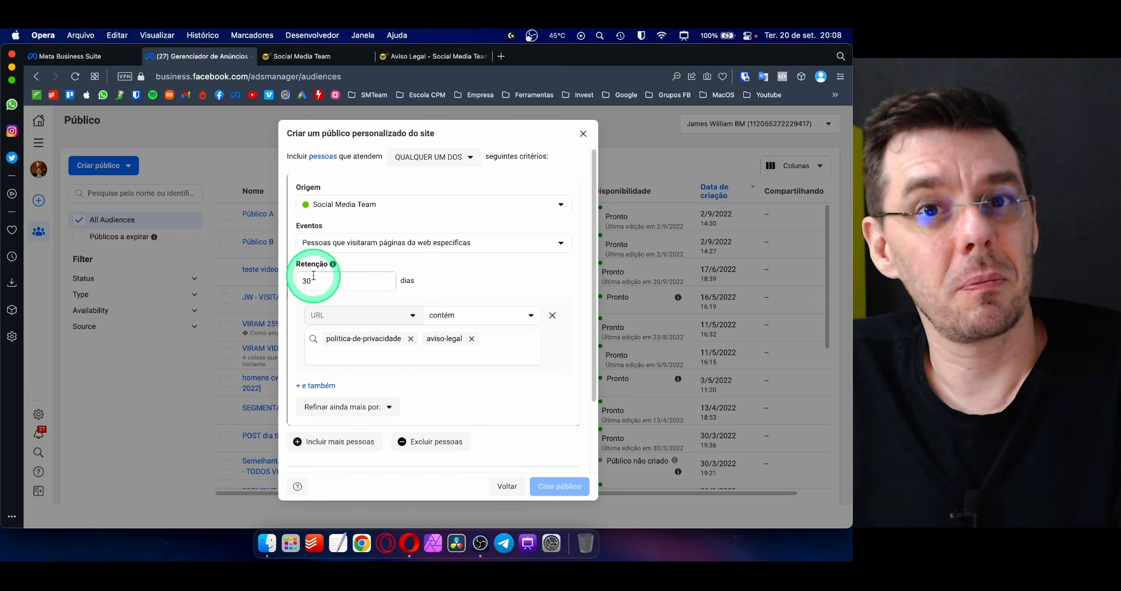
# - Set the audience's retention period to 180 days
pyautogui.doubleClick(315, 281)
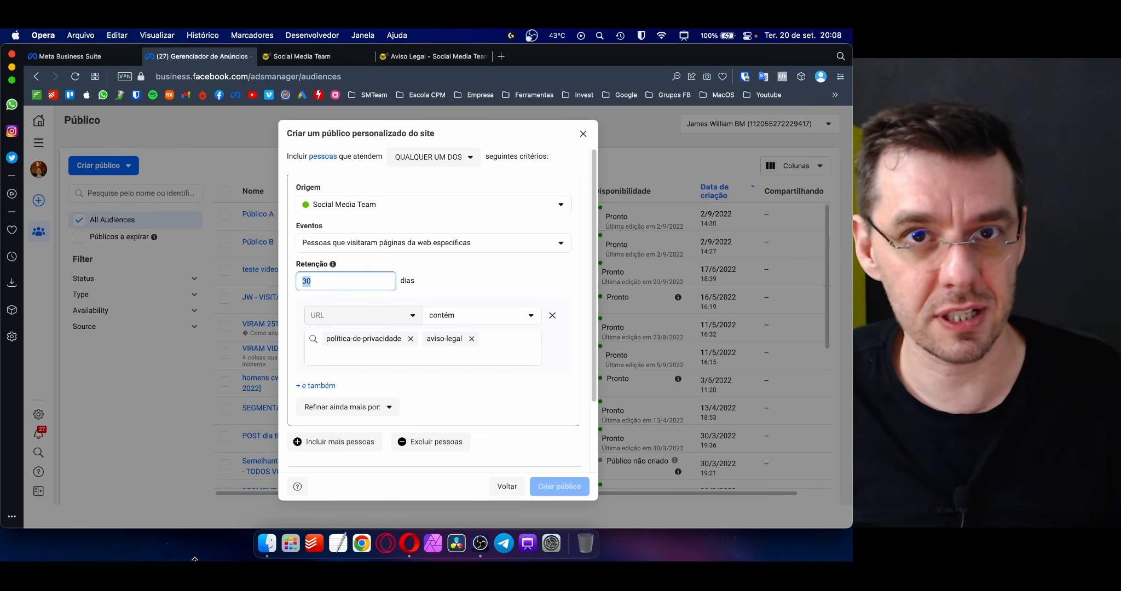
pyautogui.click(323, 284)
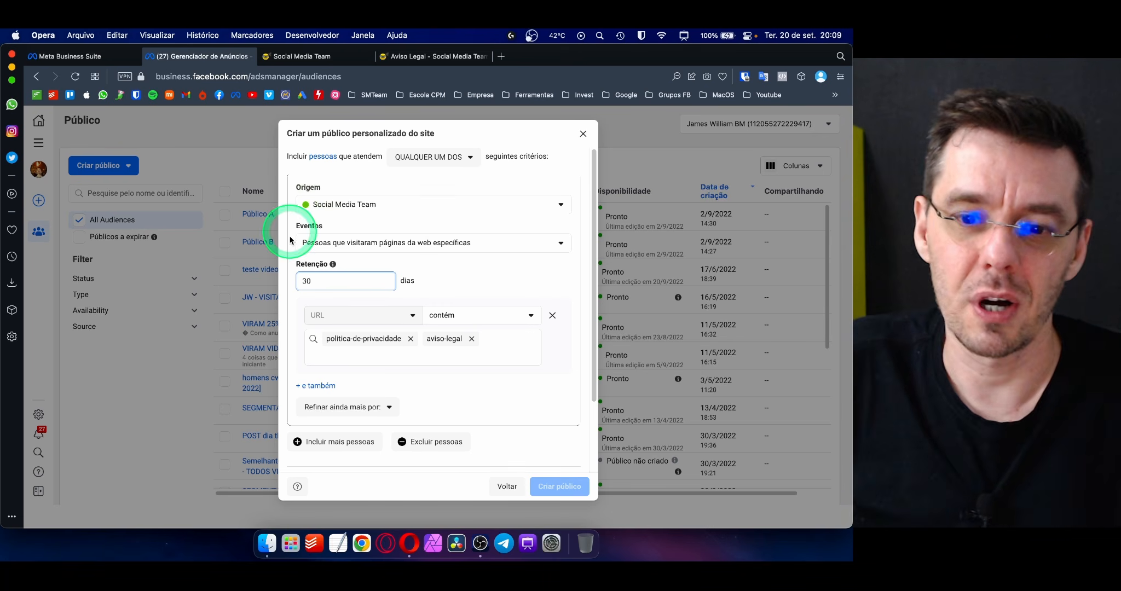
pyautogui.doubleClick(321, 281)
pyautogui.write('180')
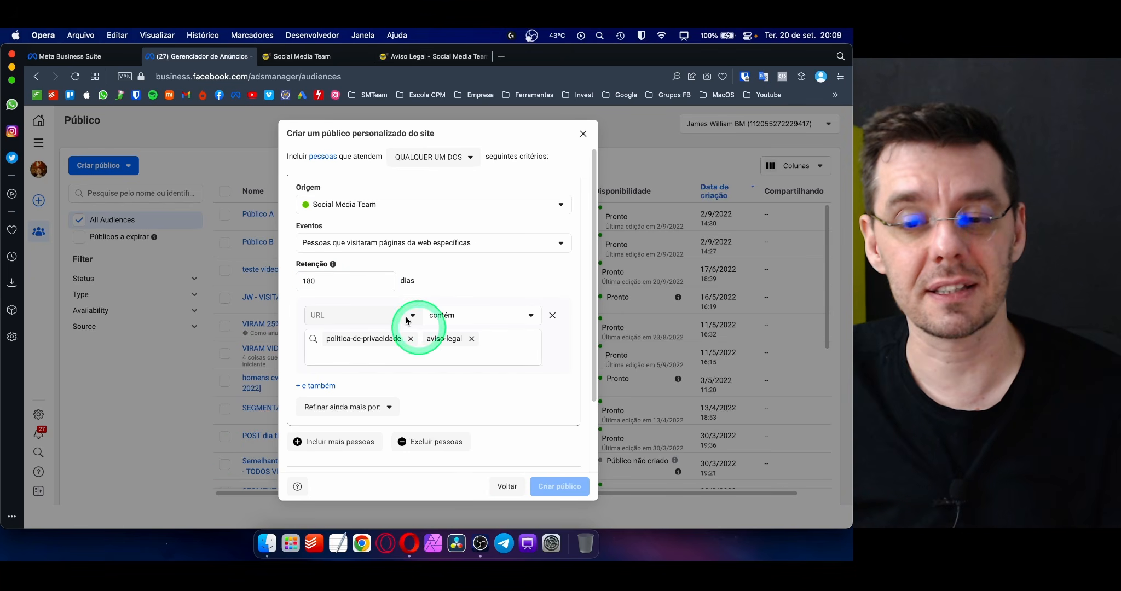
# - Try a retention period of 190 days for the audience and restore 180 days
pyautogui.click(349, 281)
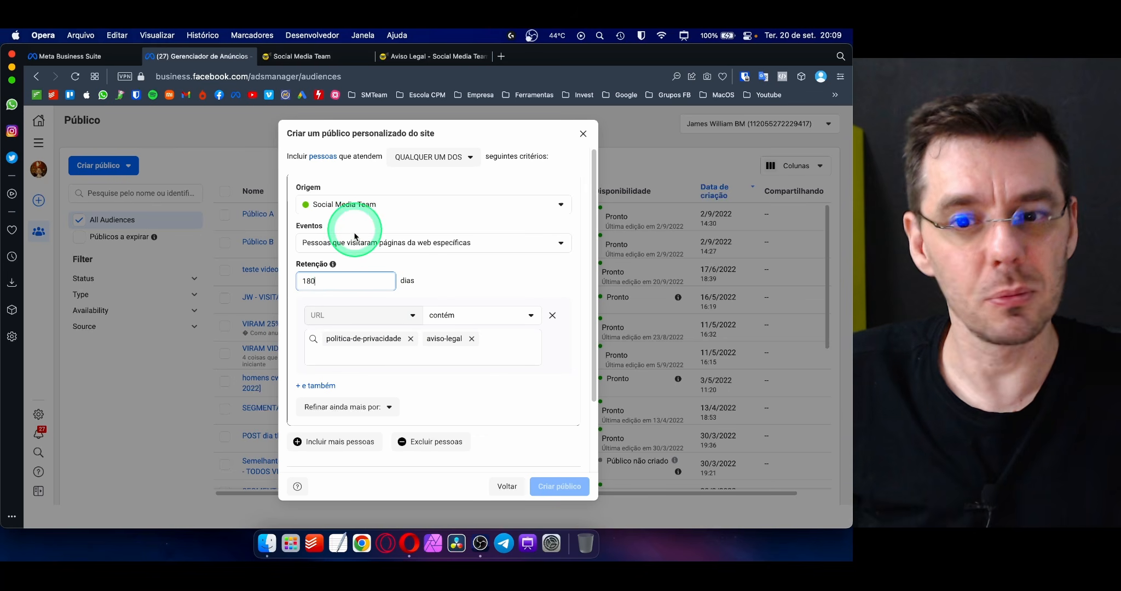
pyautogui.moveTo(325, 280); pyautogui.dragTo(298, 300)
pyautogui.write('1')
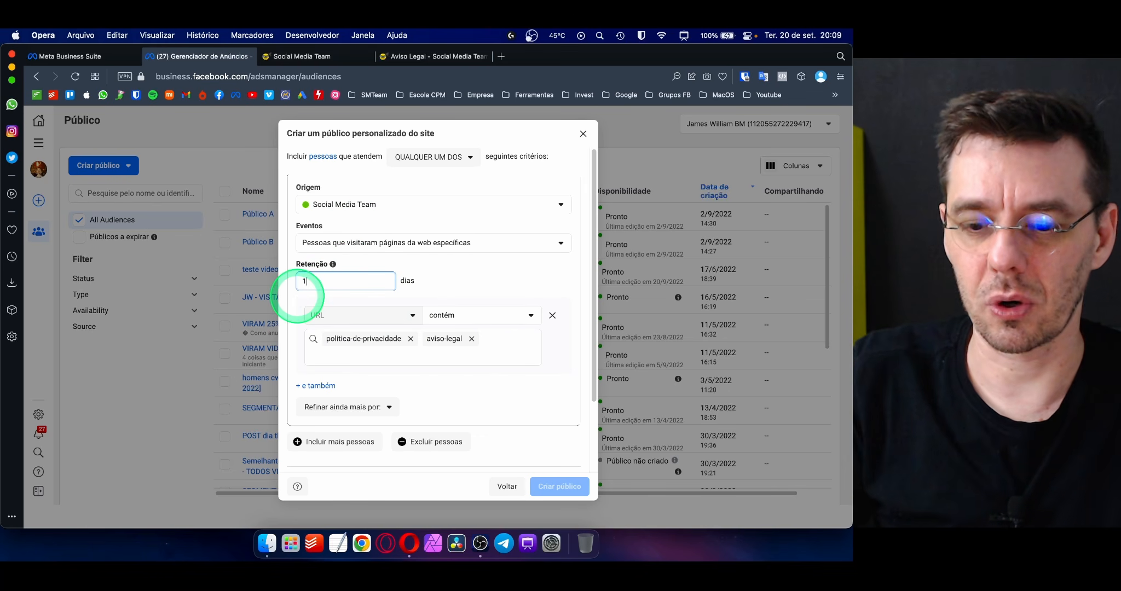
pyautogui.write('90')
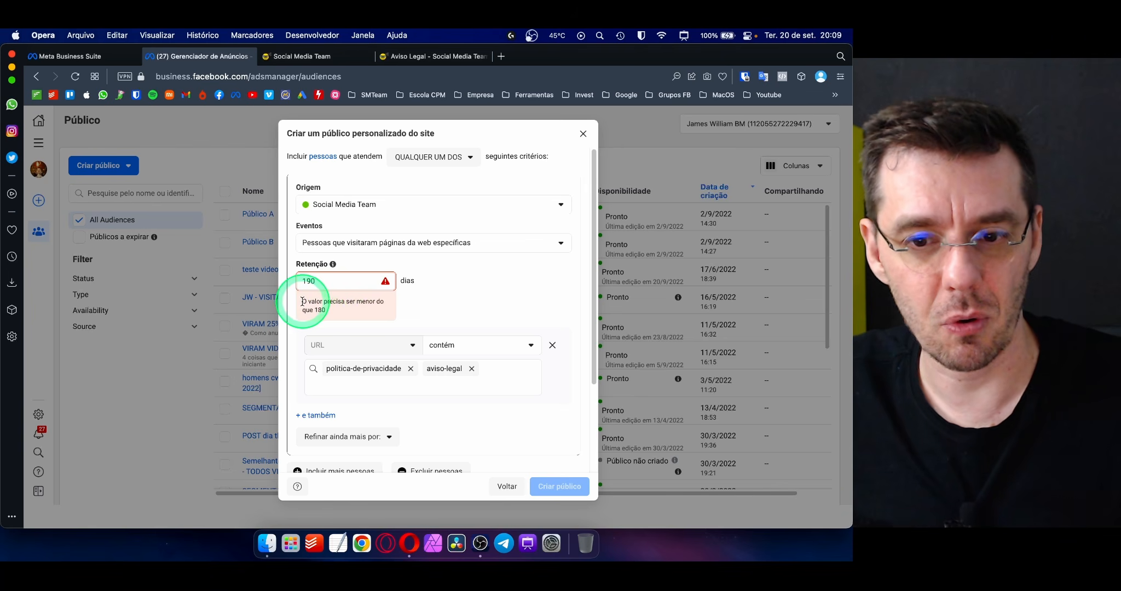
pyautogui.moveTo(326, 281); pyautogui.dragTo(263, 293)
pyautogui.write('180')
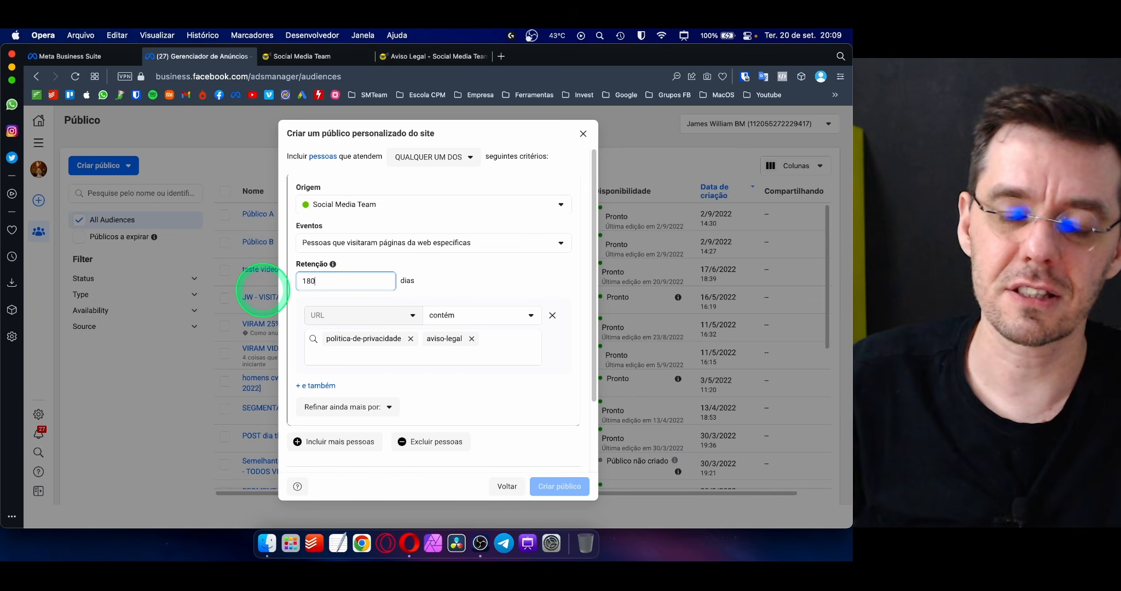
pyautogui.click(531, 281)
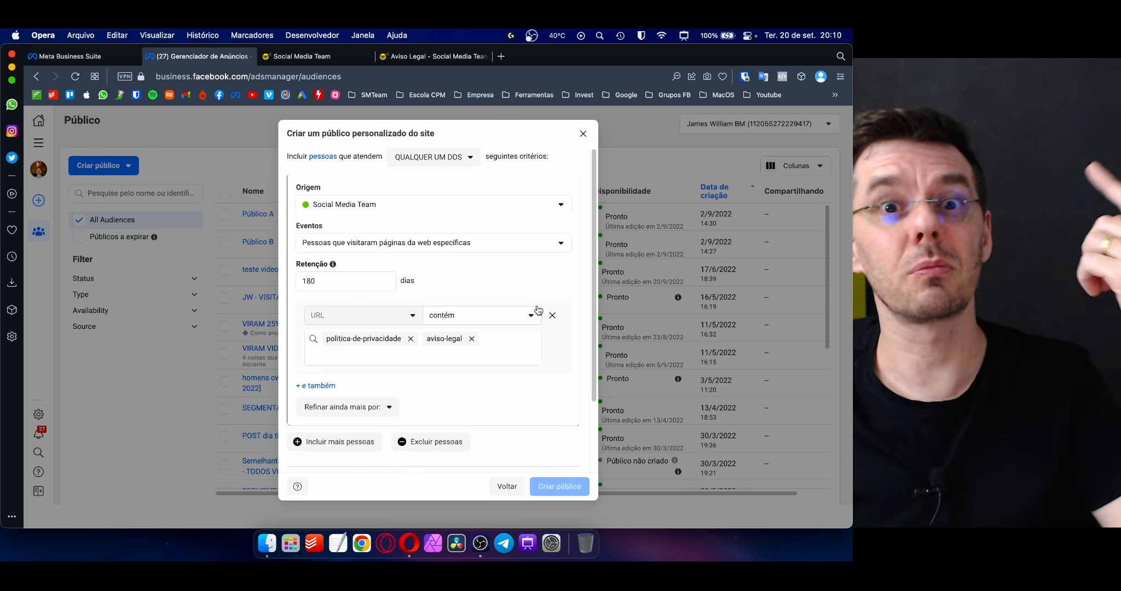
# - Change the audience's event to "Visitantes por tempo gasto"
pyautogui.scroll(-1, 484, 249)
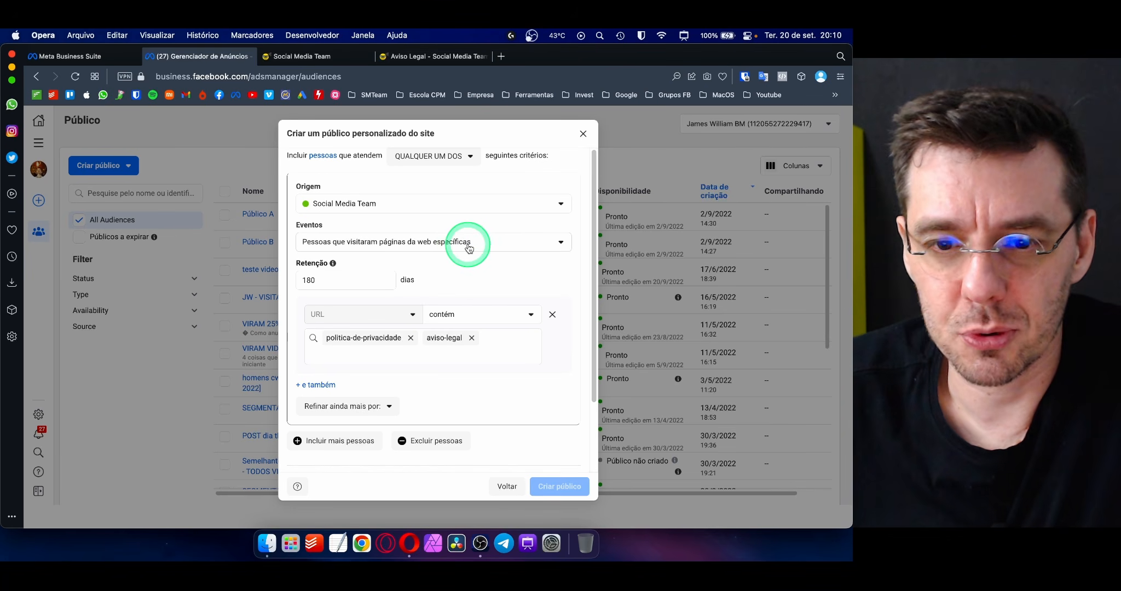
pyautogui.click(465, 249)
pyautogui.click(467, 249)
pyautogui.click(469, 249)
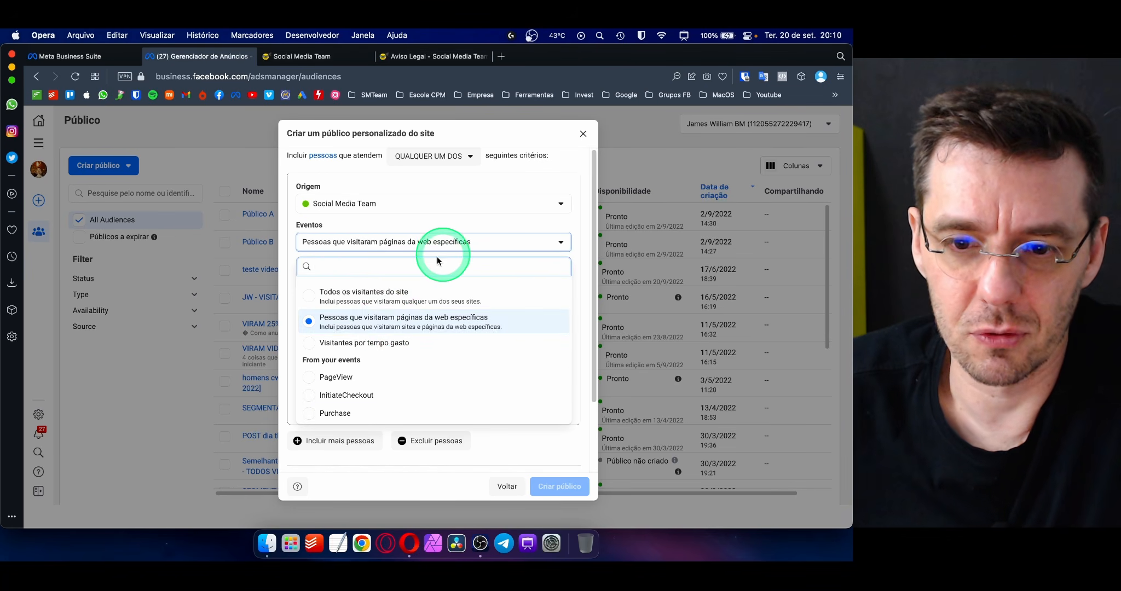
pyautogui.click(357, 346)
# - Try the 5% and 10% percentiles for the time-spent visitors and restore 25%
pyautogui.click(520, 255)
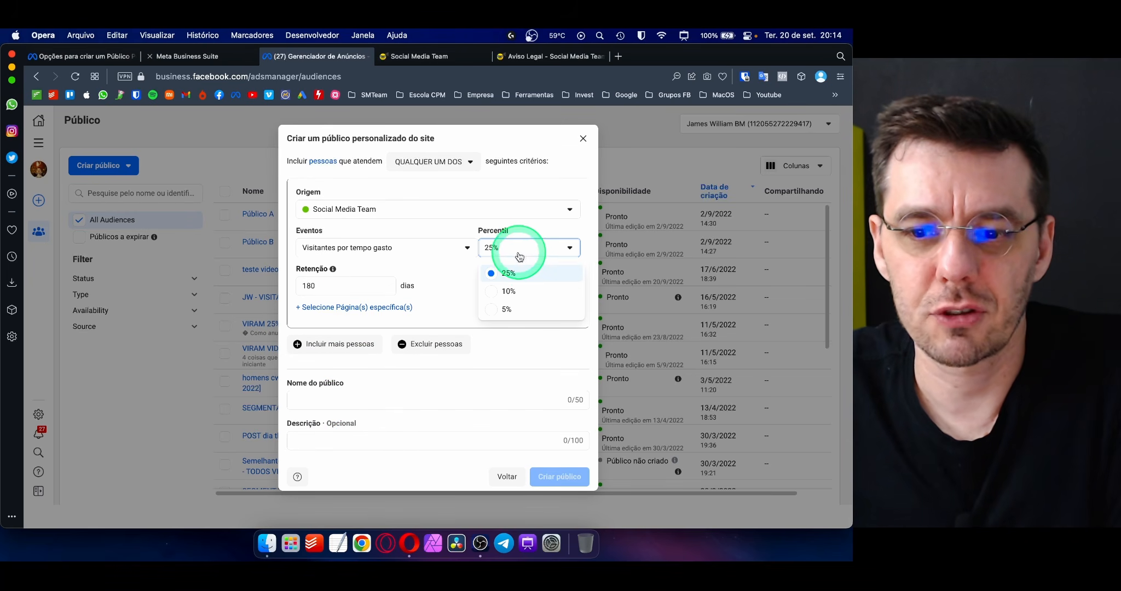
pyautogui.click(496, 310)
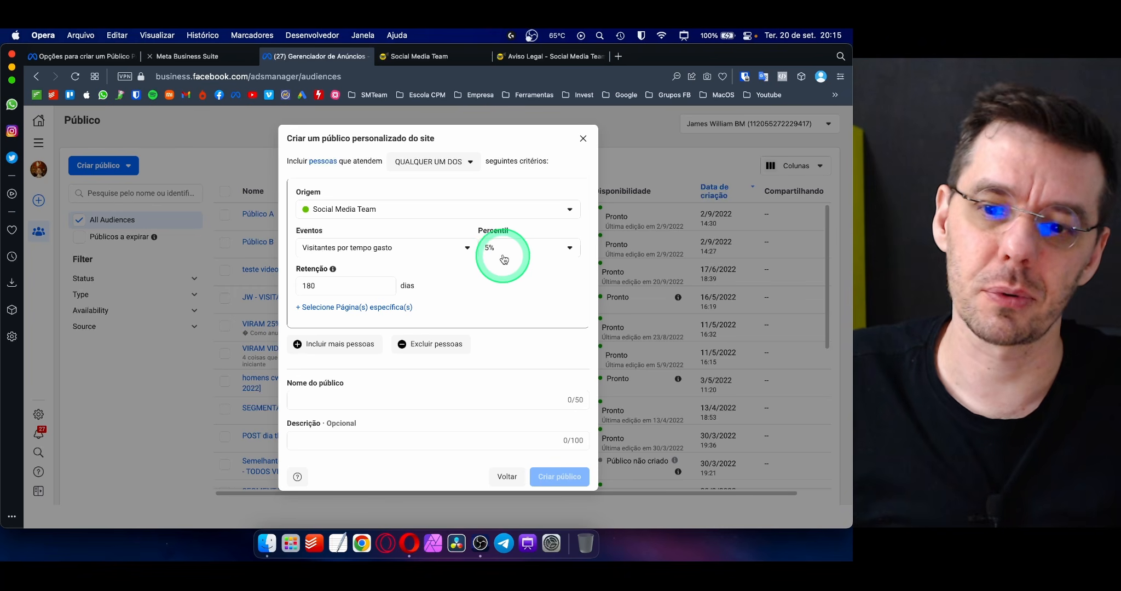
pyautogui.click(500, 251)
pyautogui.click(493, 304)
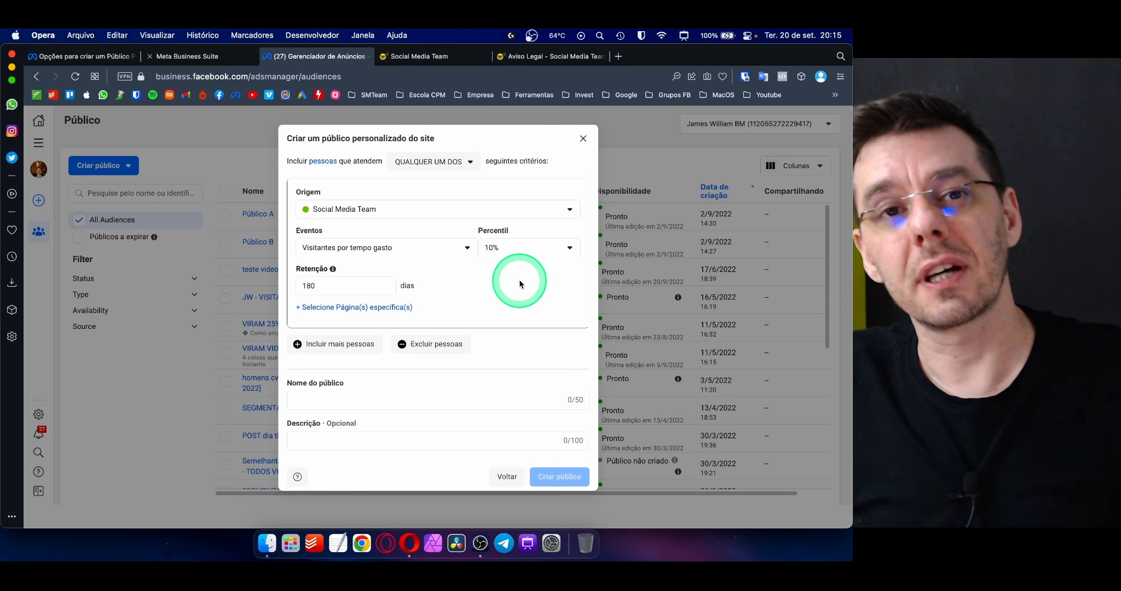
pyautogui.click(514, 250)
pyautogui.click(493, 273)
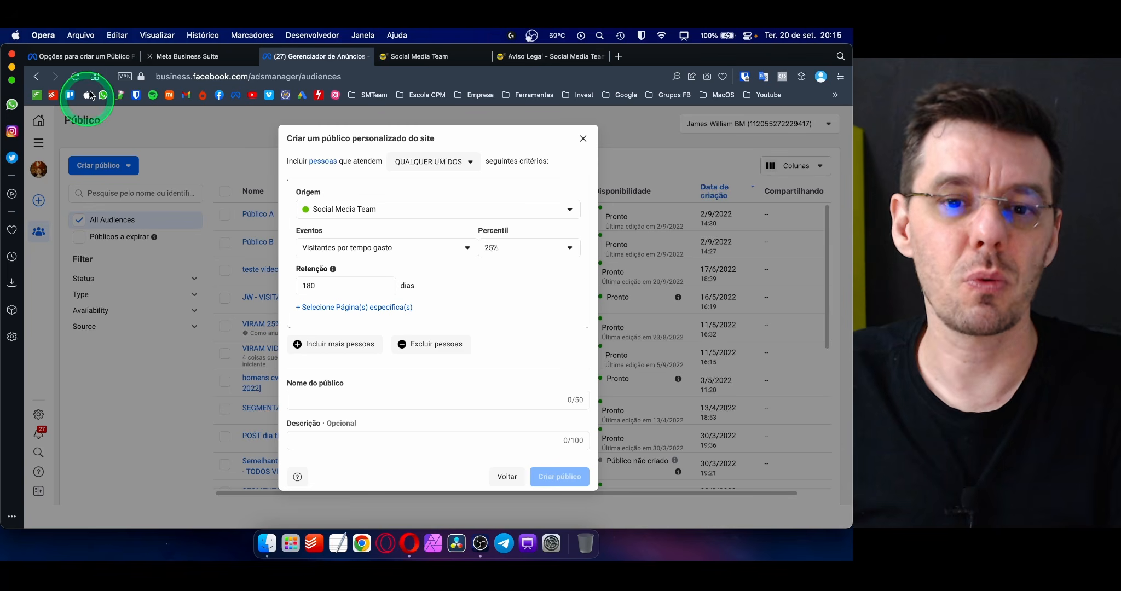
# - Check the Meta help article on website custom audience options and the Aviso Legal page, and return to the audience form
pyautogui.click(98, 56)
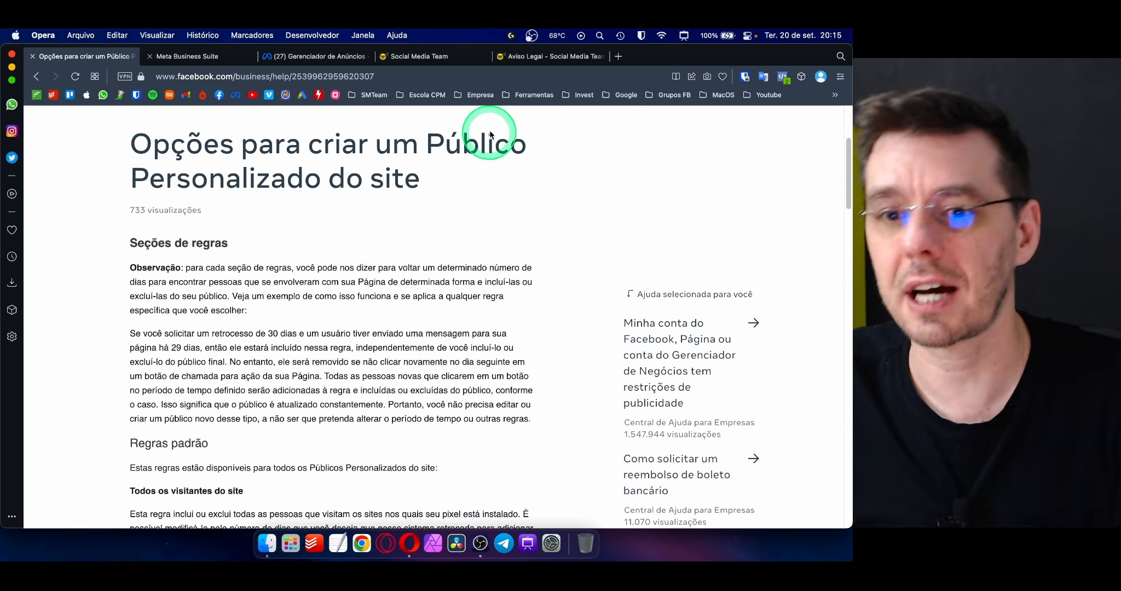
pyautogui.click(535, 58)
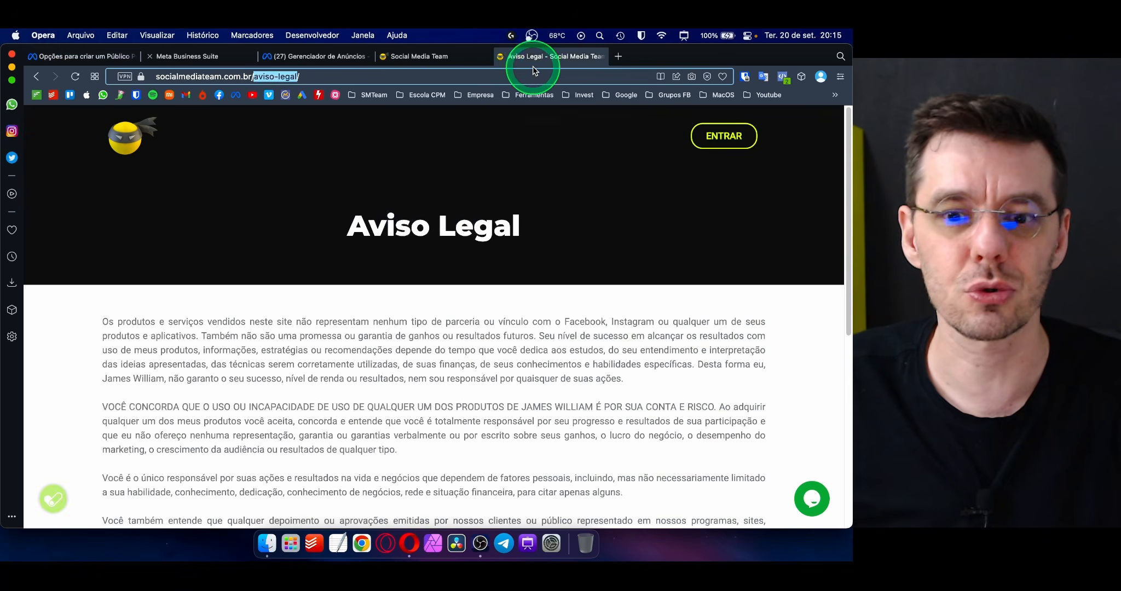
pyautogui.click(306, 56)
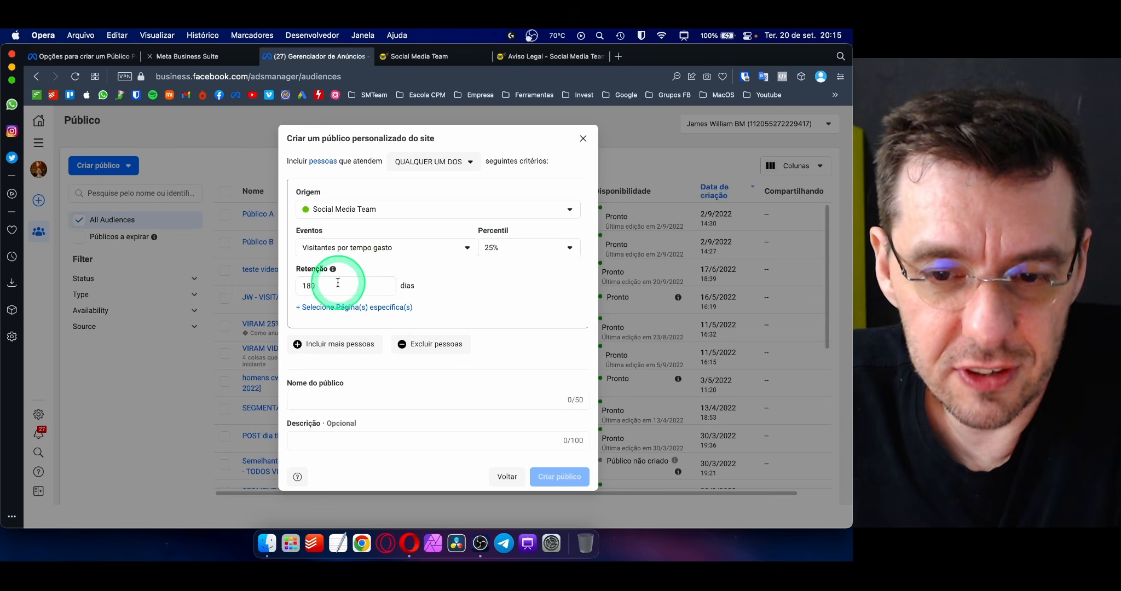
pyautogui.moveTo(328, 283)
pyautogui.mouseDown()
pyautogui.moveTo(305, 287)
pyautogui.moveTo(328, 286)
pyautogui.mouseUp()
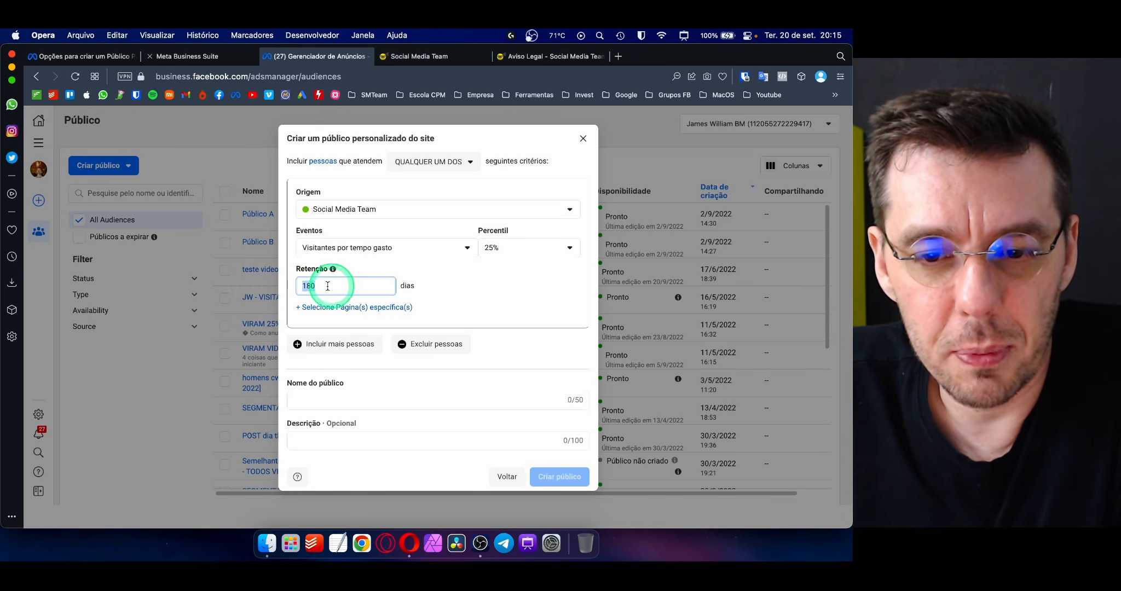
pyautogui.click(493, 288)
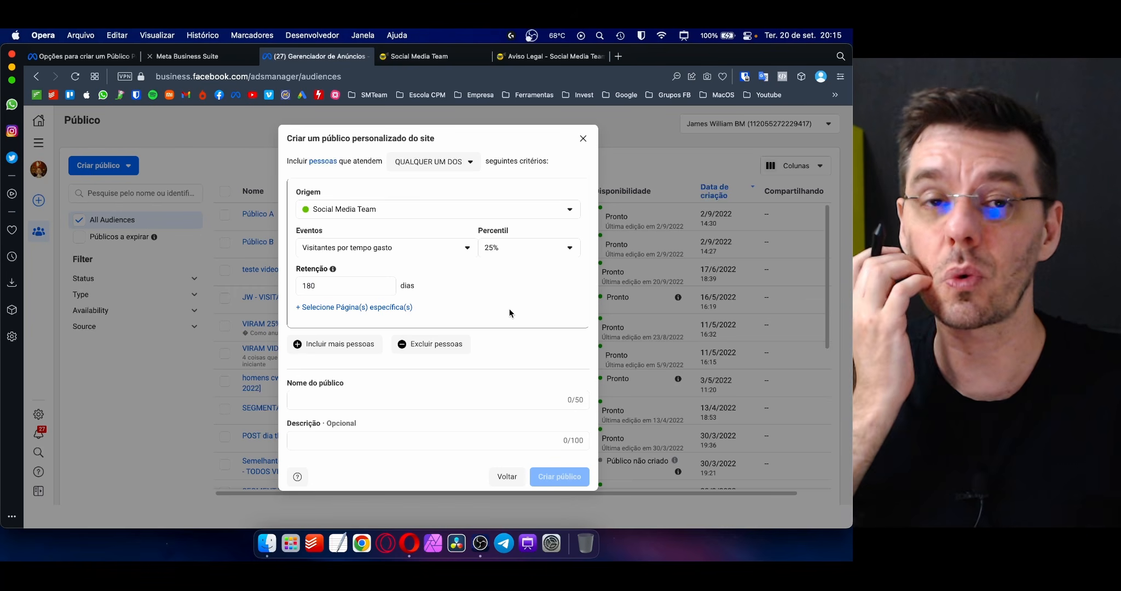
pyautogui.click(455, 267)
pyautogui.click(512, 248)
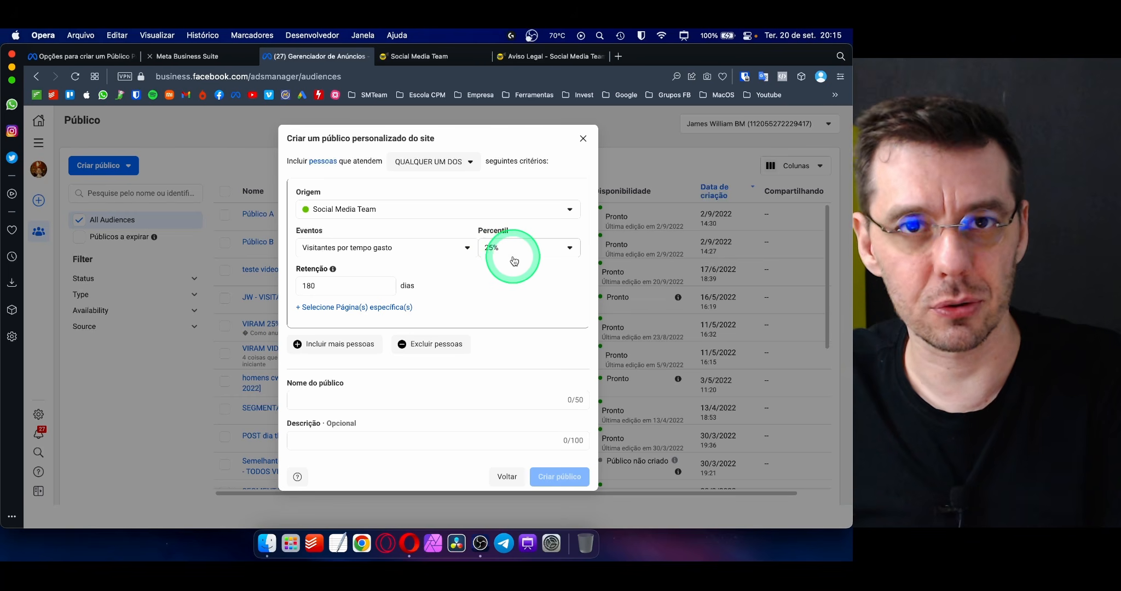
# - Add a specific-page URL condition to the time-spent rule, keeping the "contém" operator
pyautogui.click(334, 307)
pyautogui.click(558, 346)
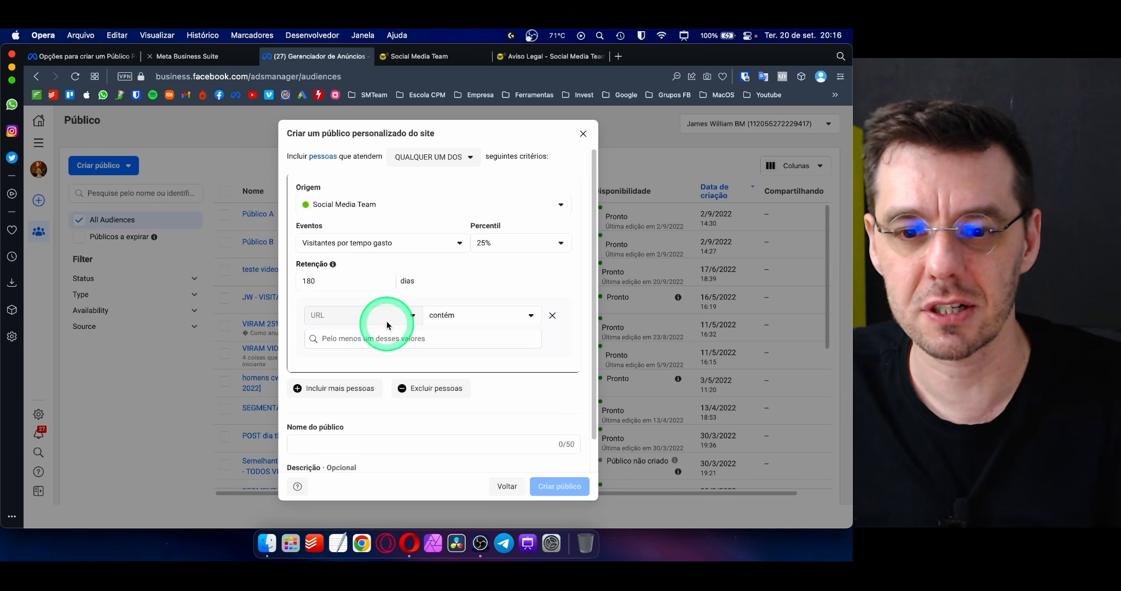
pyautogui.click(508, 316)
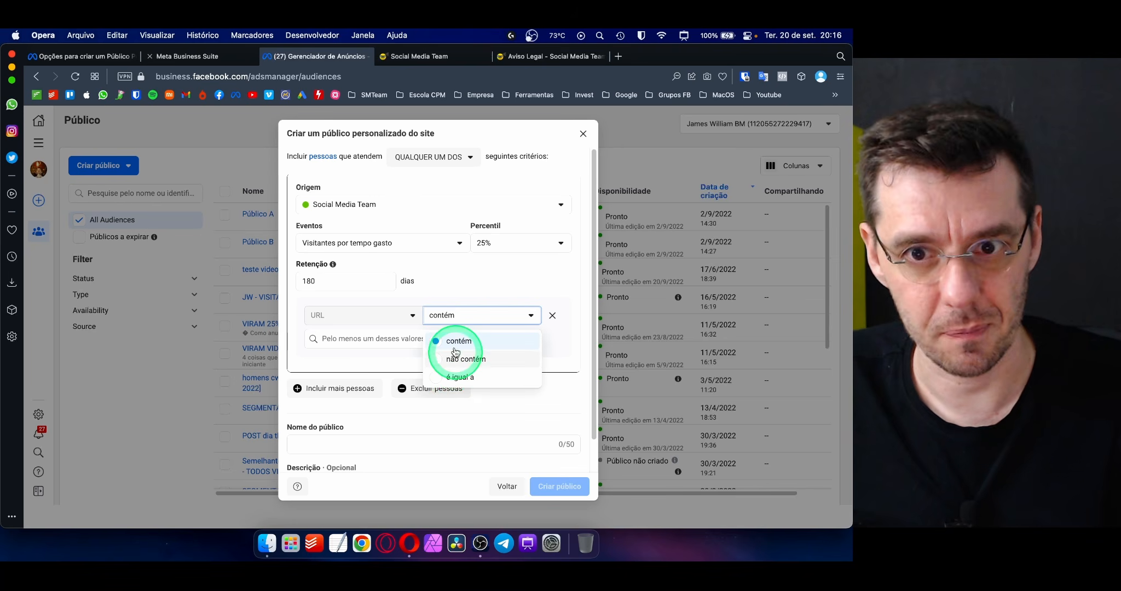
pyautogui.click(456, 317)
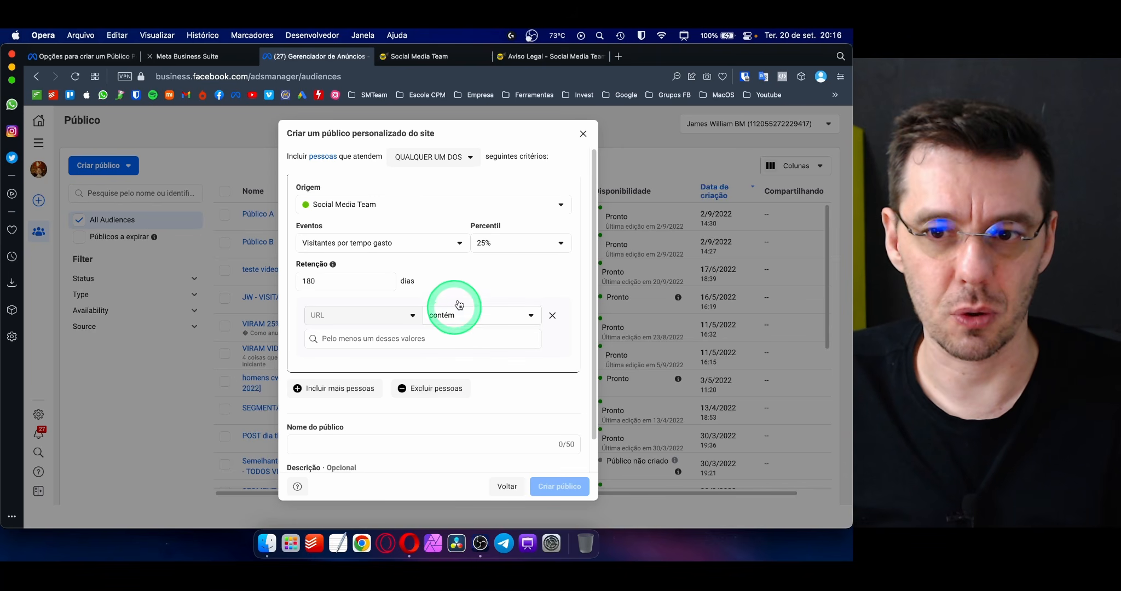
# - Check the slug in the Aviso Legal page's address and set the rule's URL operator to "é igual a"
pyautogui.click(449, 56)
pyautogui.click(529, 56)
pyautogui.moveTo(253, 77); pyautogui.dragTo(300, 77)
pyautogui.click(252, 77)
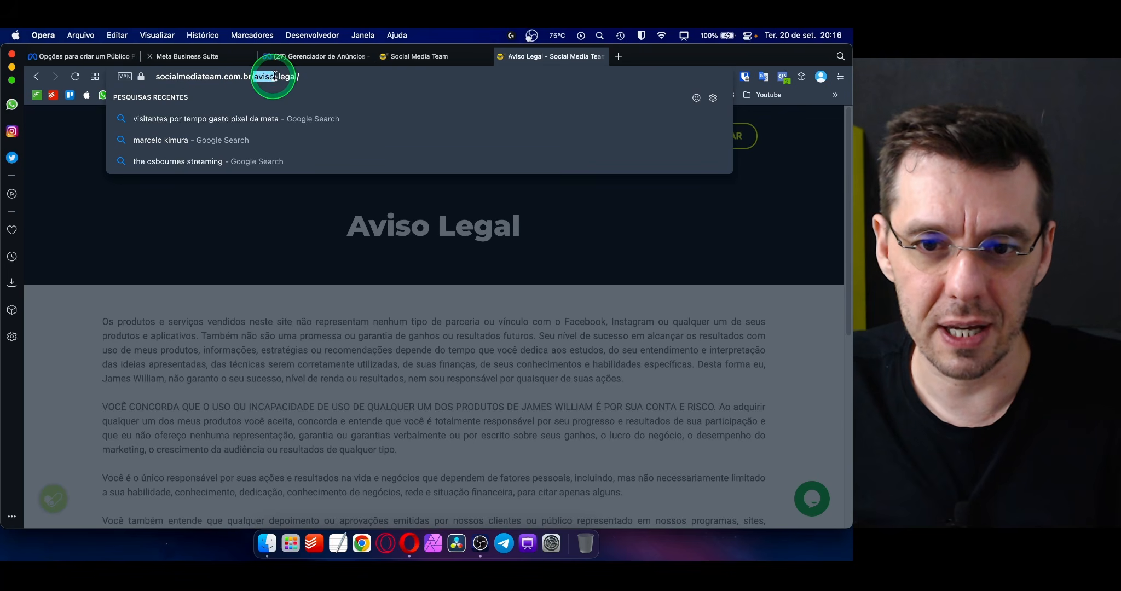
pyautogui.click(336, 57)
pyautogui.click(459, 315)
pyautogui.click(458, 376)
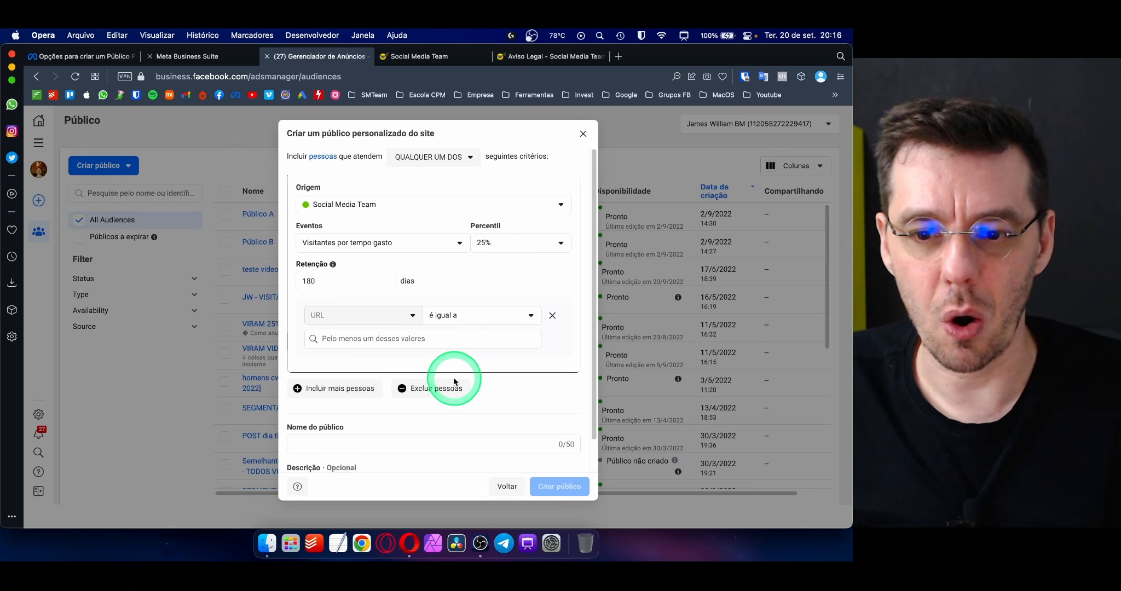
pyautogui.click(353, 339)
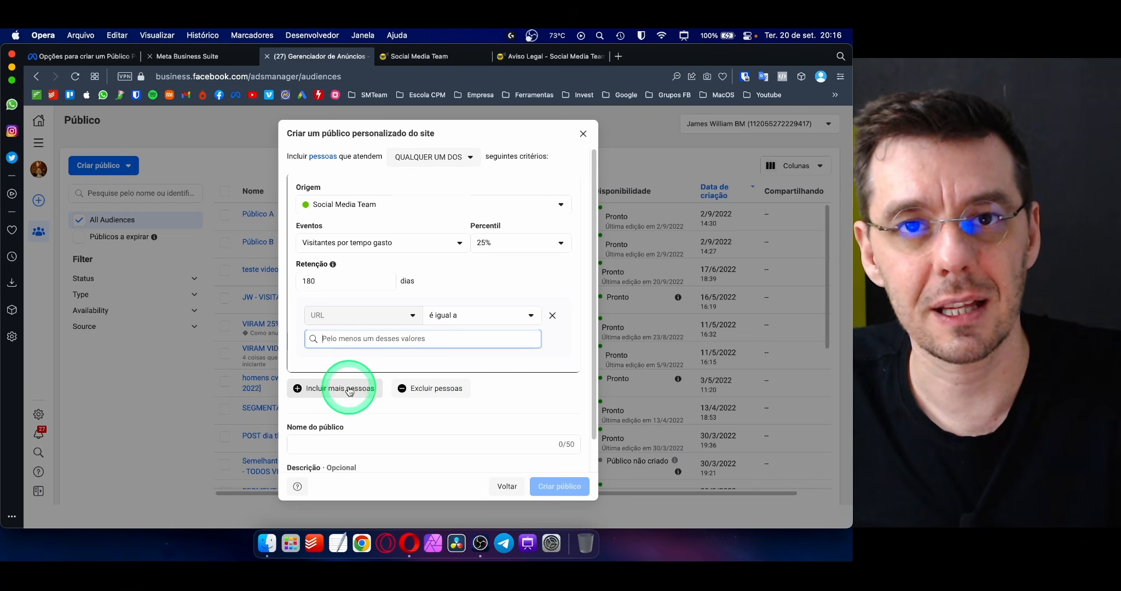
pyautogui.click(531, 54)
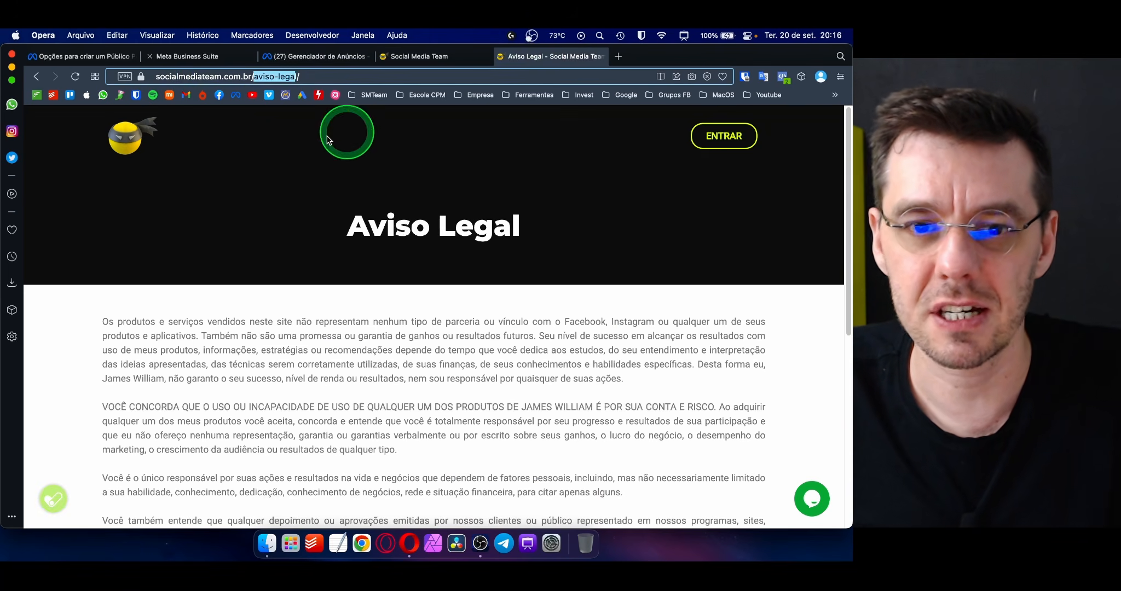
pyautogui.click(156, 78)
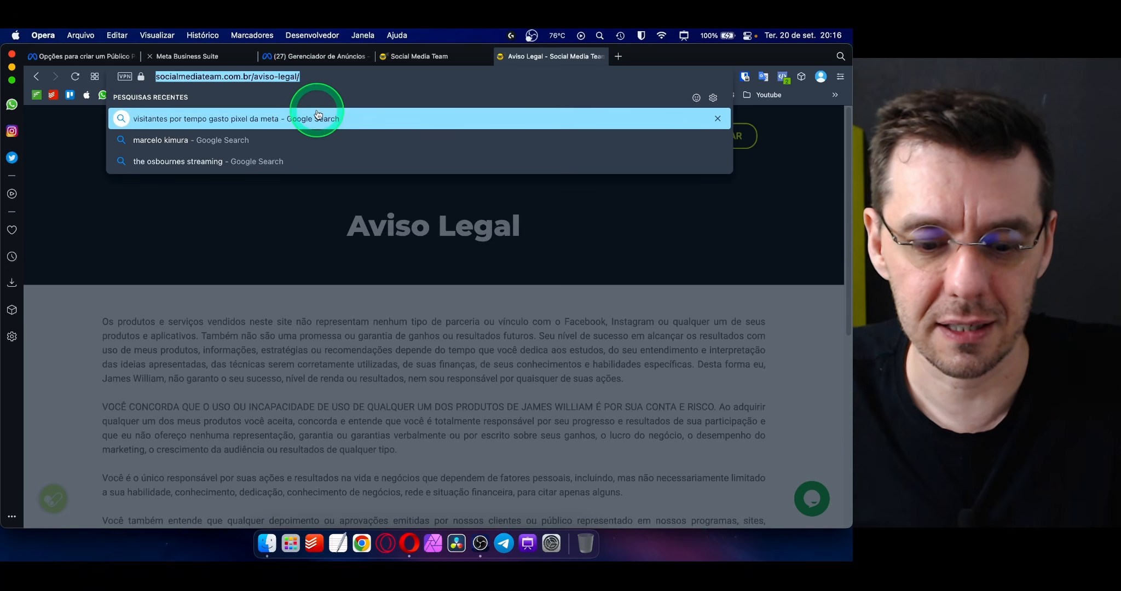
pyautogui.click(314, 58)
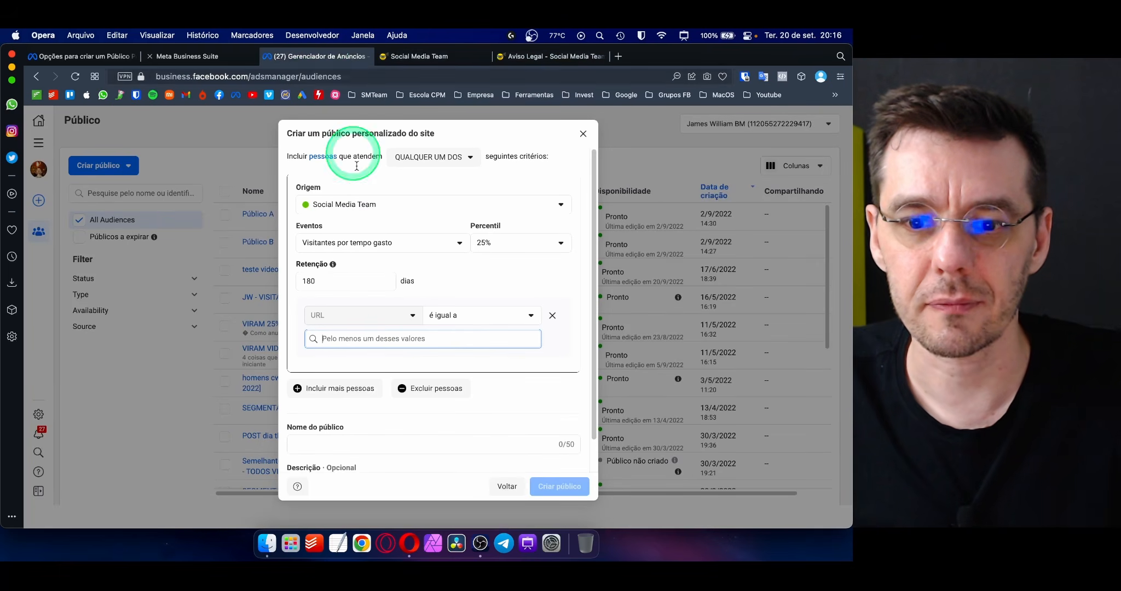
pyautogui.click(350, 339)
pyautogui.write('https://socialmediateam.com.br/aviso-legal/')
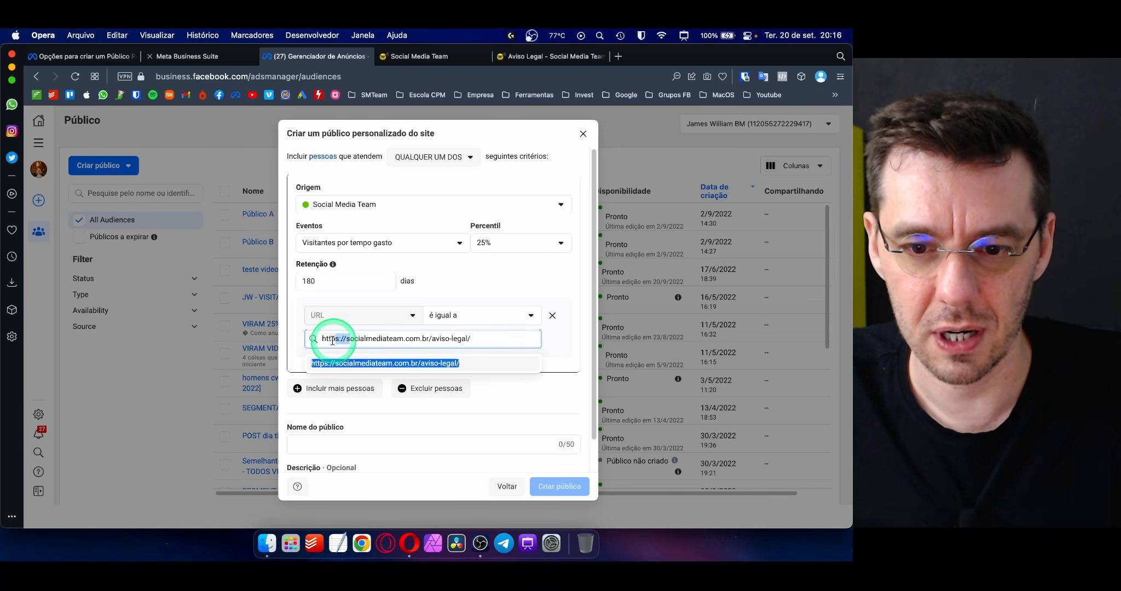
pyautogui.press('BackSpace')
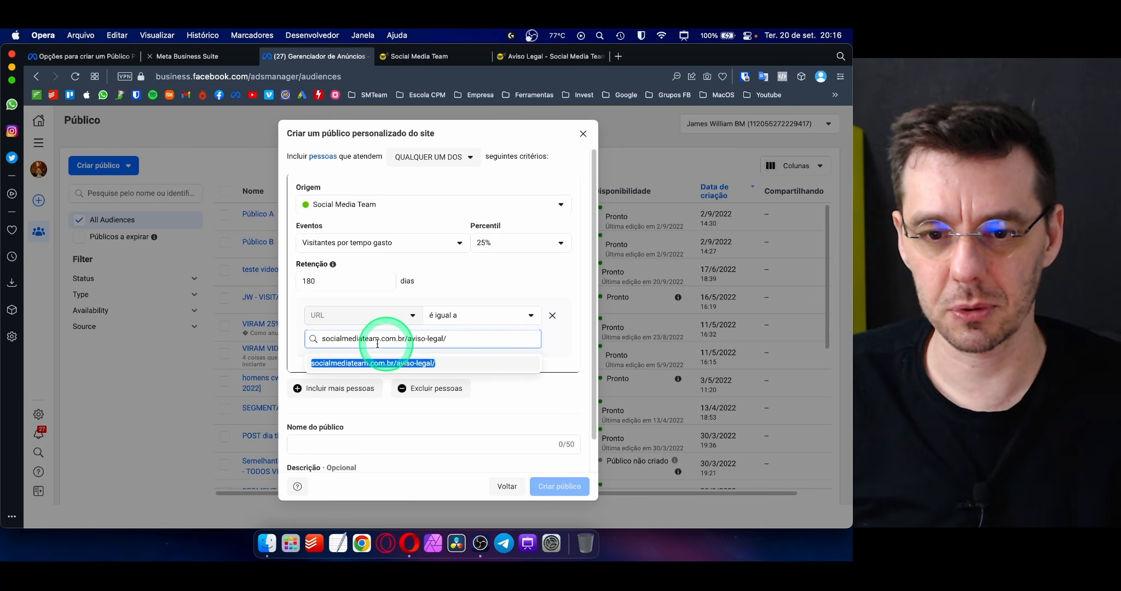
pyautogui.press('Return')
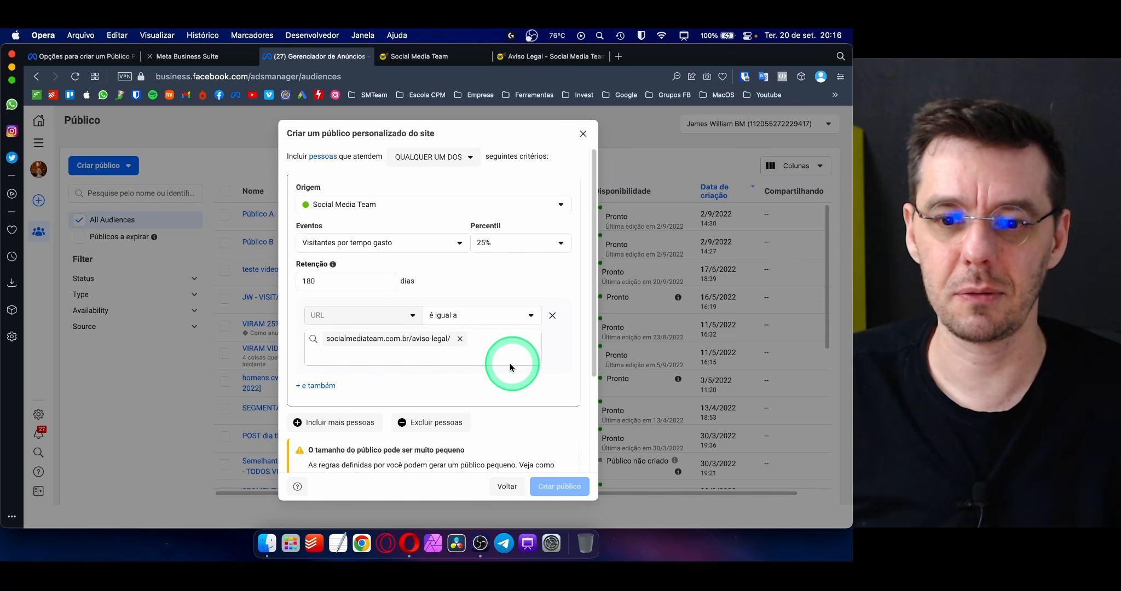
# - Remove the full-address value from the URL condition and set its operator back to "contém"
pyautogui.click(461, 340)
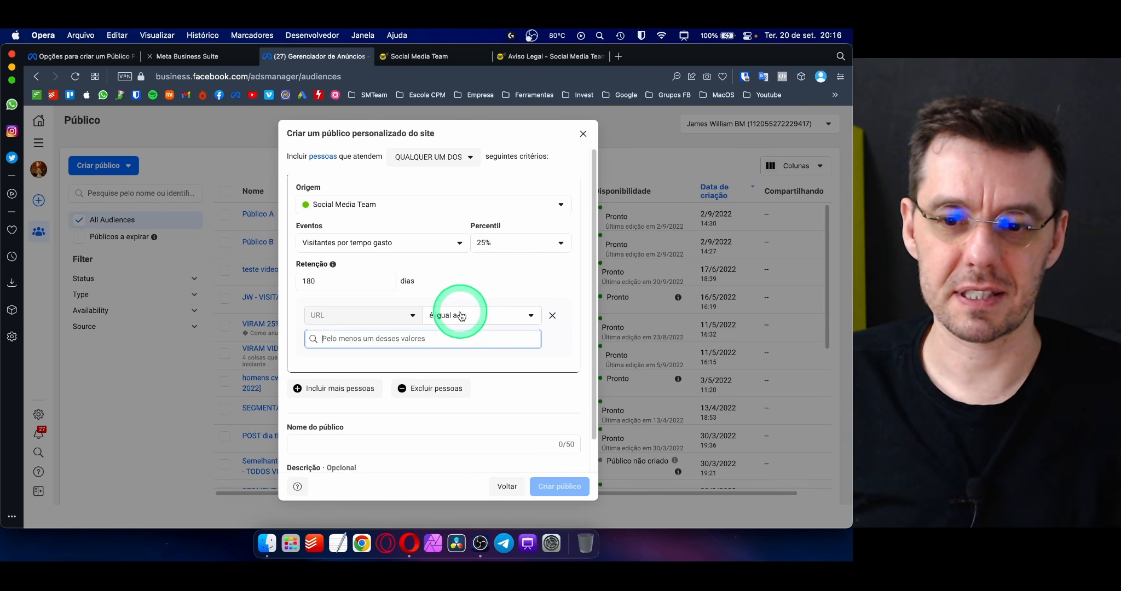
pyautogui.click(460, 314)
pyautogui.click(459, 341)
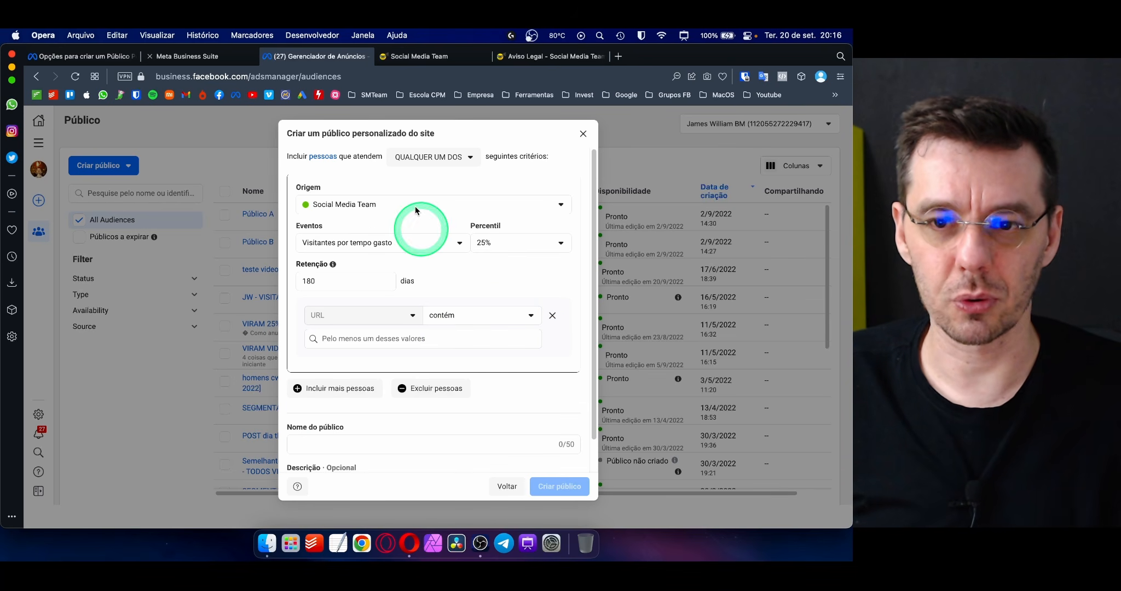
# - Copy the slug from the Aviso Legal page's address and add "aviso-legal" as the time-spent rule's URL value
pyautogui.click(523, 57)
pyautogui.click(290, 76)
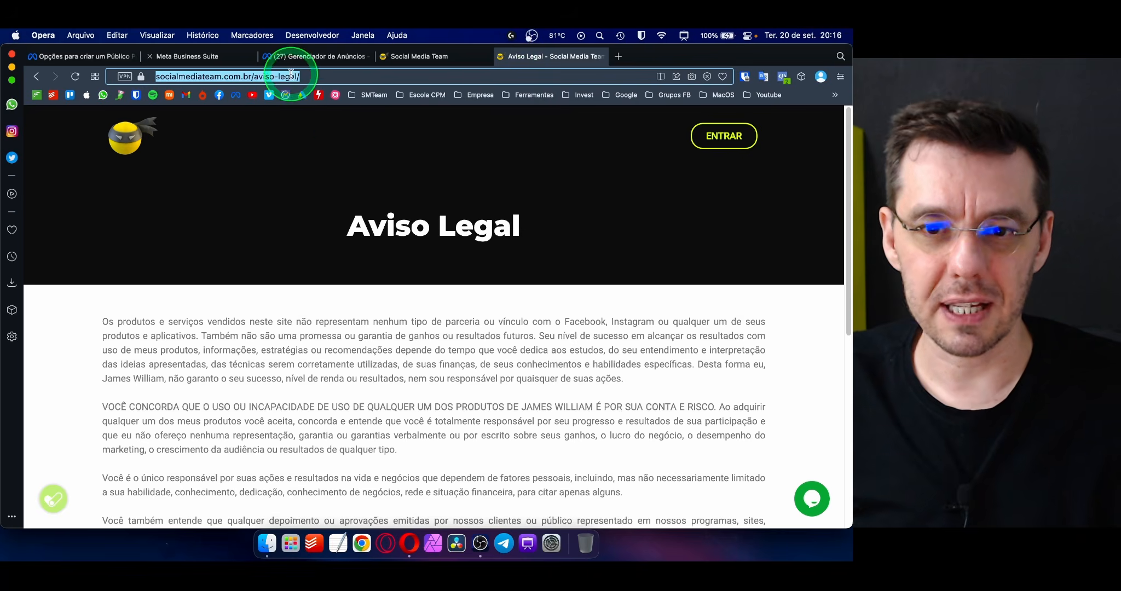
pyautogui.click(252, 76)
pyautogui.moveTo(263, 76); pyautogui.dragTo(273, 76)
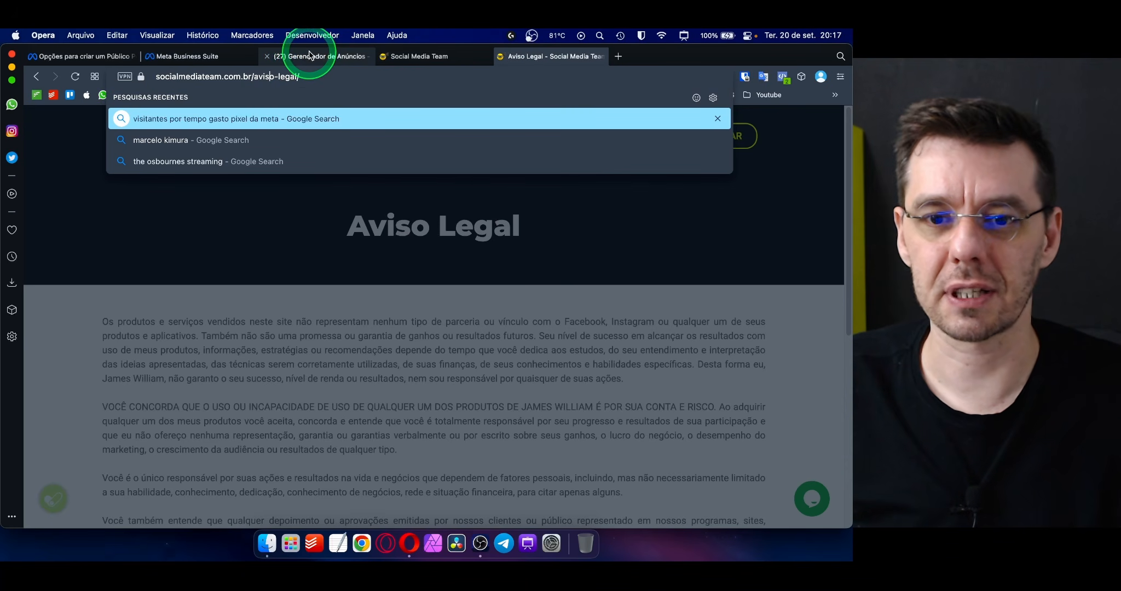
pyautogui.click(252, 77)
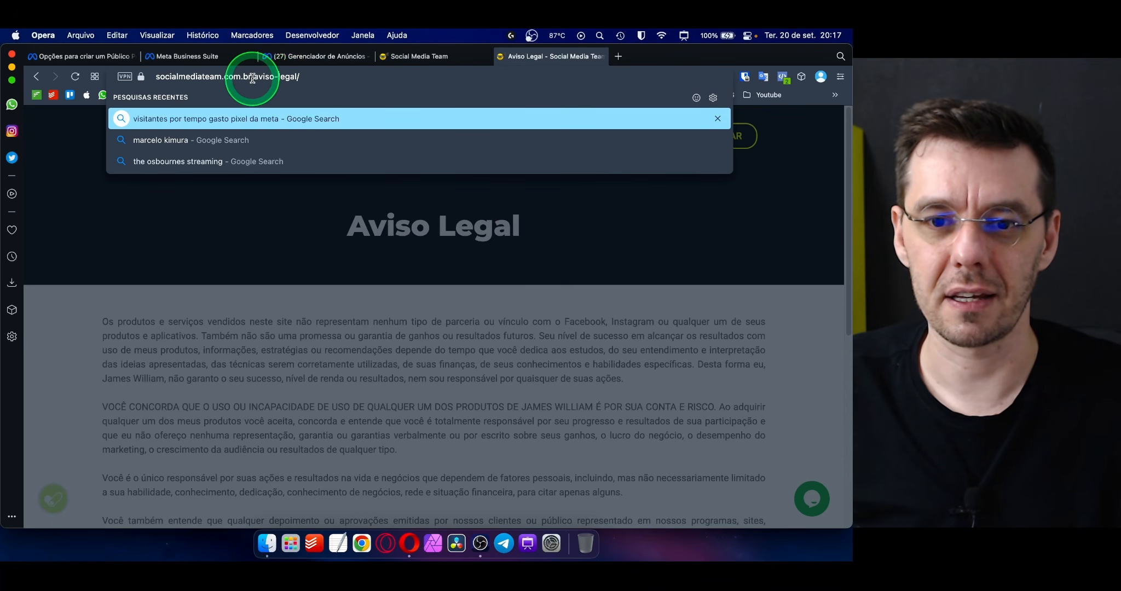
pyautogui.moveTo(296, 75); pyautogui.dragTo(295, 106)
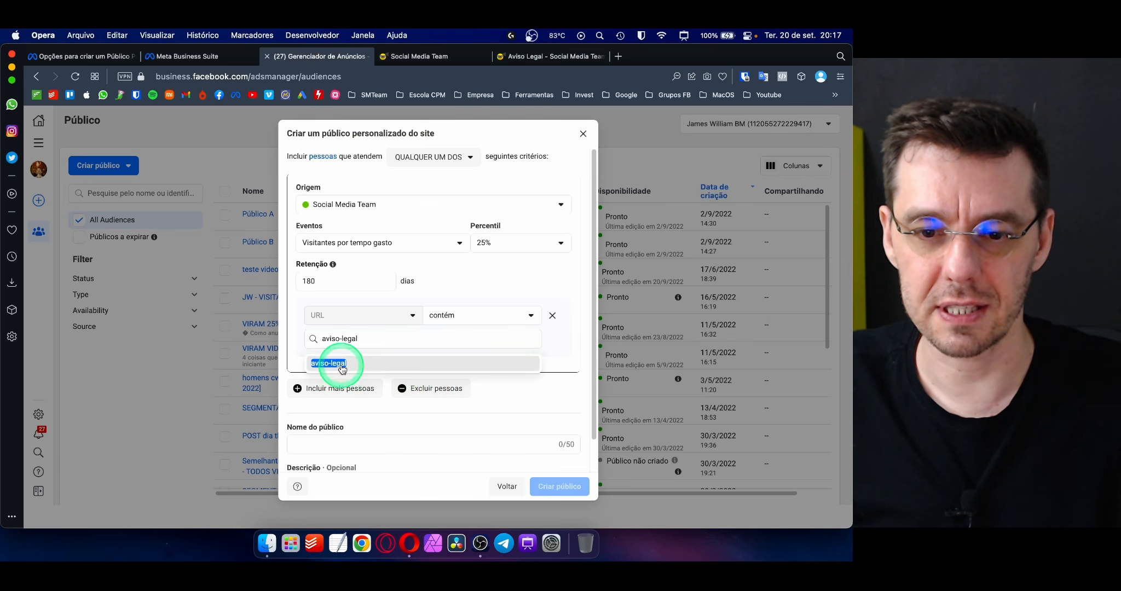
pyautogui.click(343, 366)
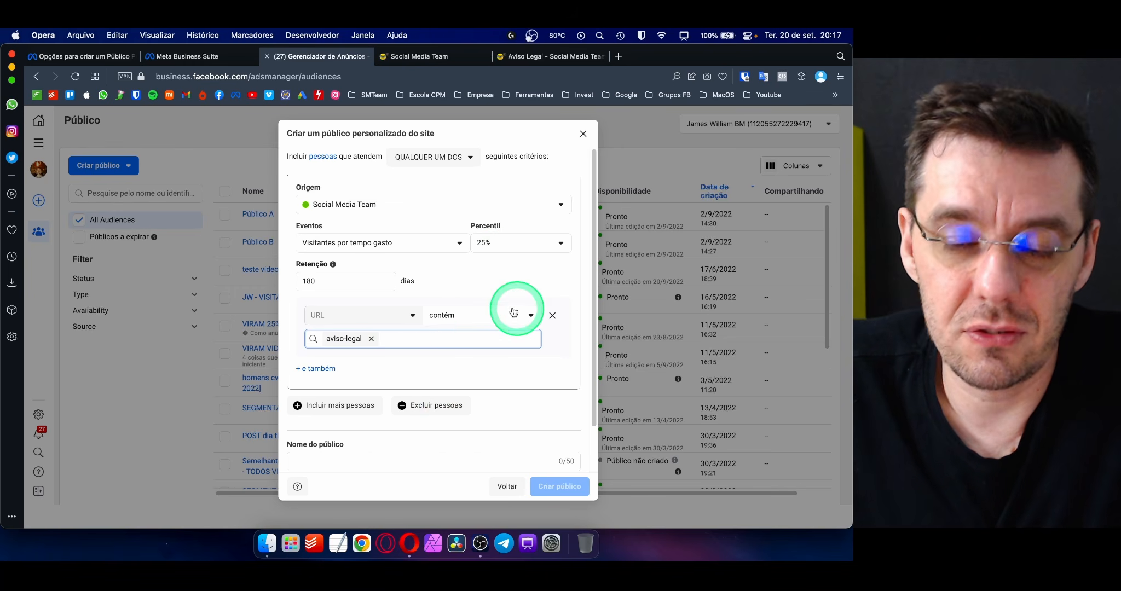
# - Try adding a second URL condition that the same URL must also match, and remove it
pyautogui.click(316, 369)
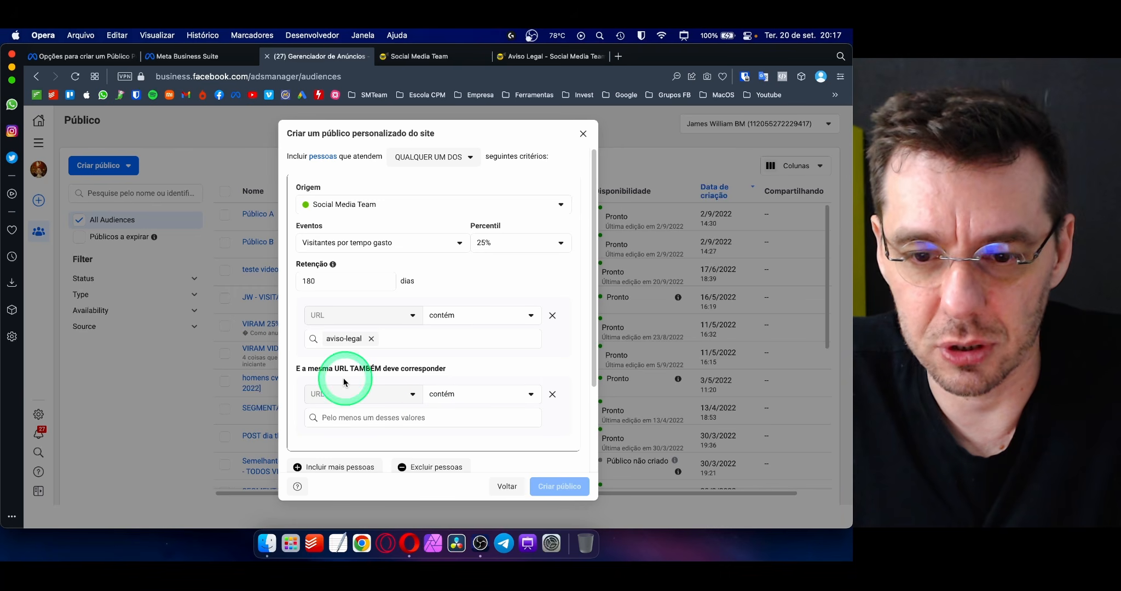
pyautogui.click(396, 339)
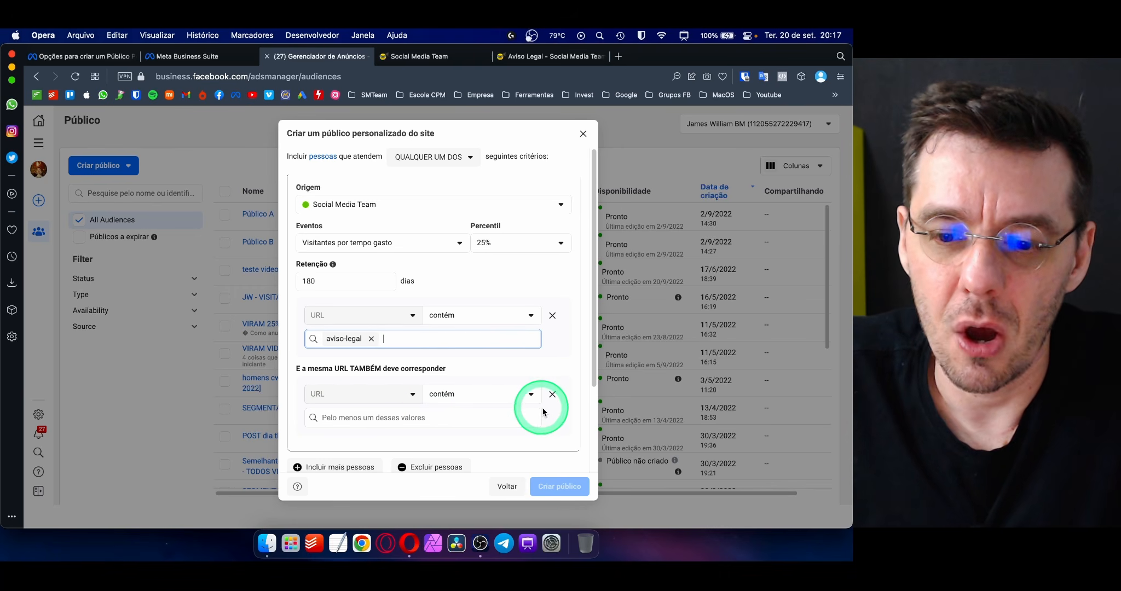
pyautogui.click(552, 394)
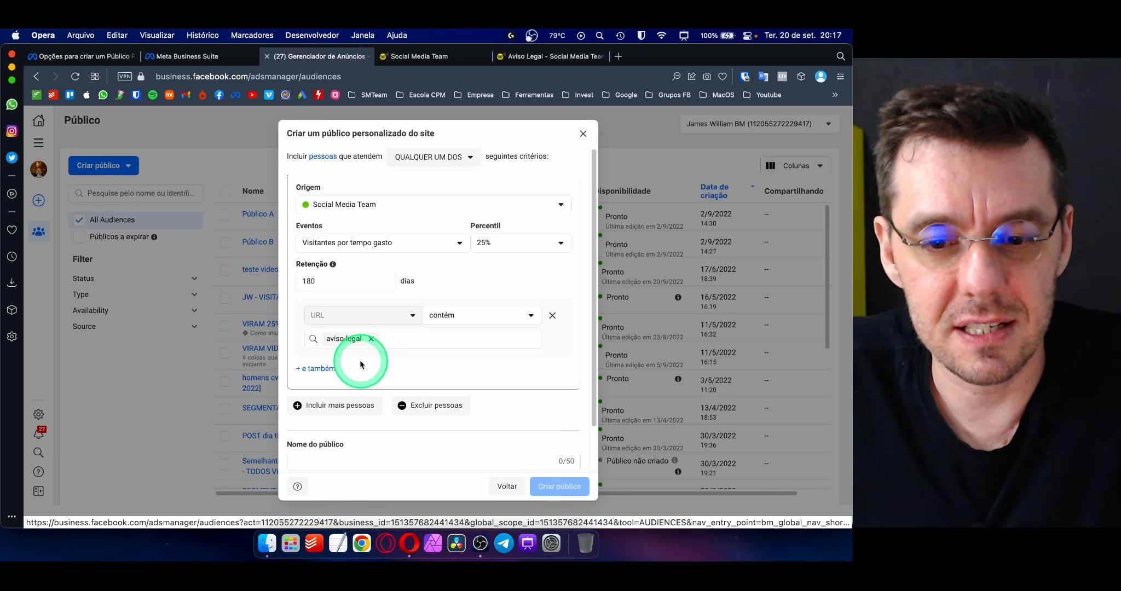
# - Add an exclusion rule for the Social Media Team pixel with the event "Pessoas que visitaram páginas da web específicas"
pyautogui.click(433, 405)
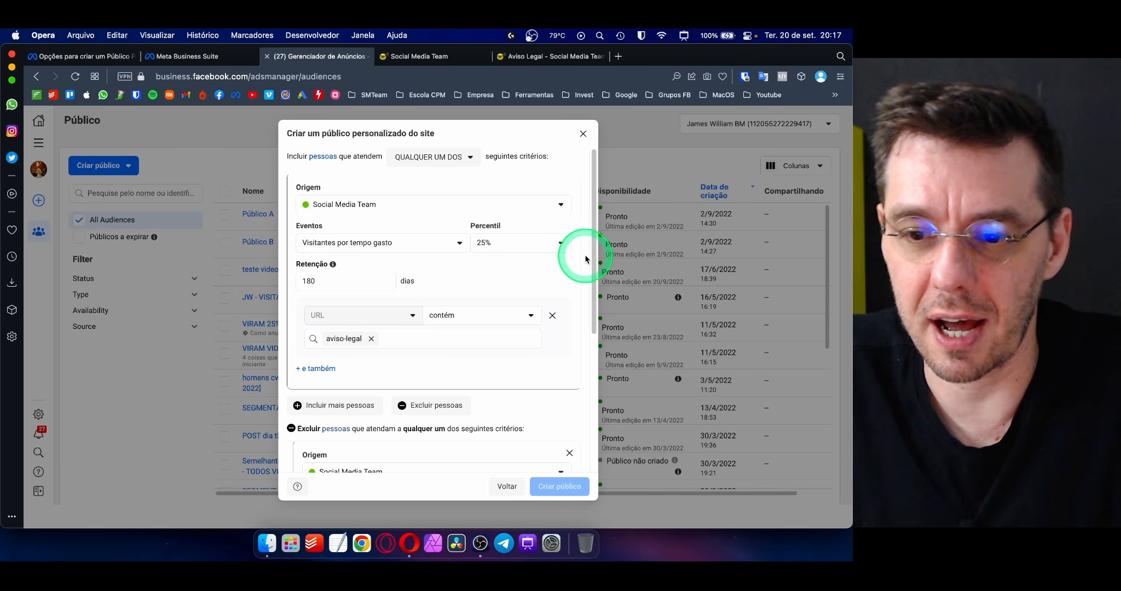
pyautogui.moveTo(582, 258); pyautogui.dragTo(602, 359)
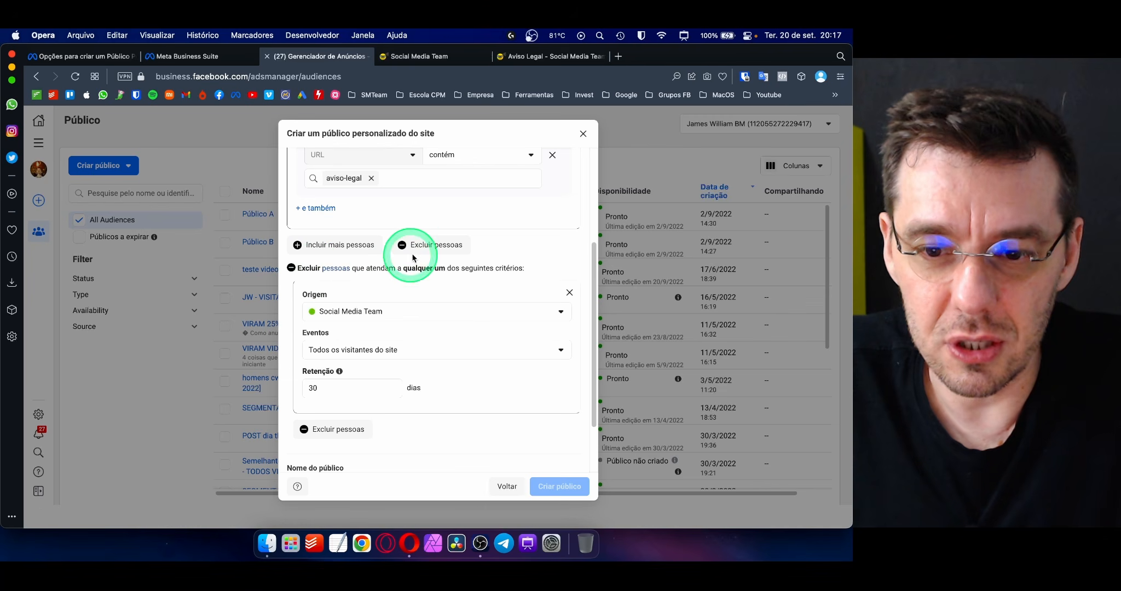
pyautogui.moveTo(317, 270); pyautogui.dragTo(433, 277)
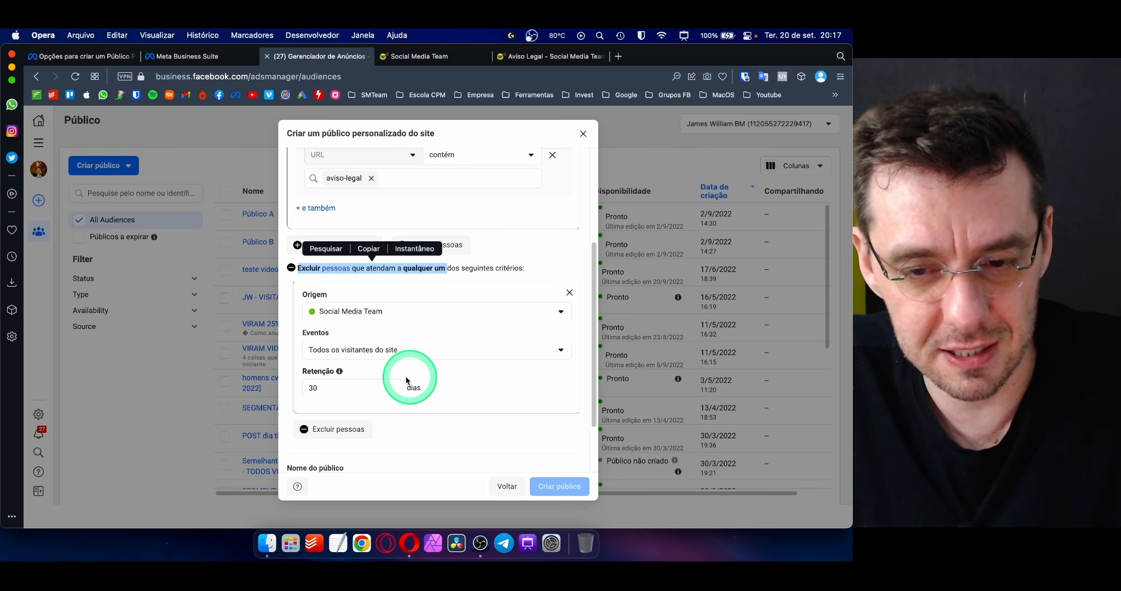
pyautogui.click(381, 350)
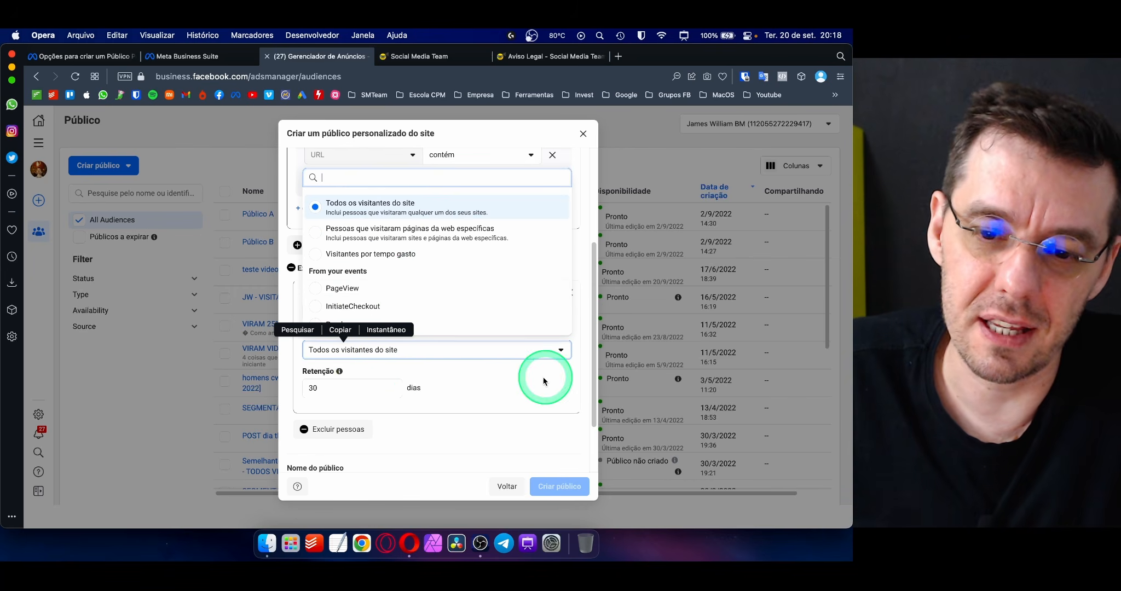
pyautogui.click(371, 254)
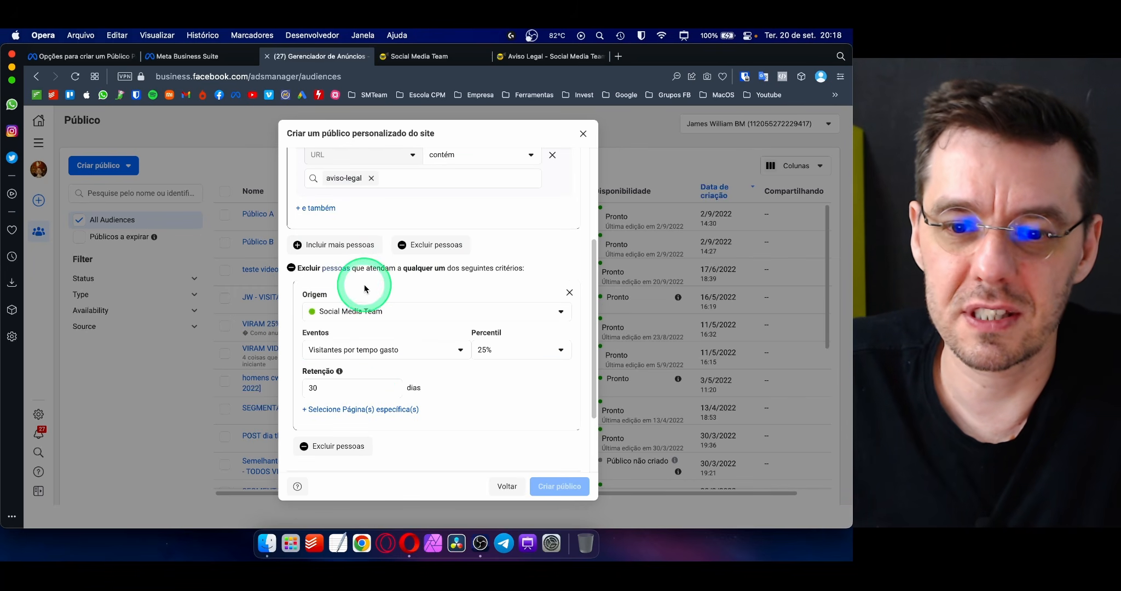
pyautogui.click(388, 348)
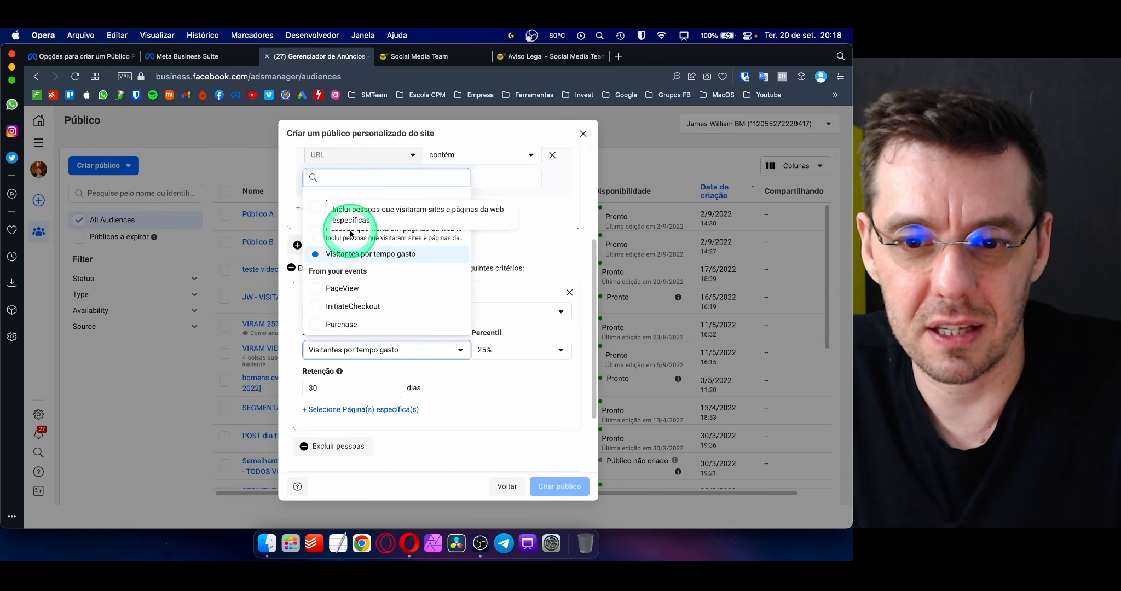
pyautogui.click(328, 244)
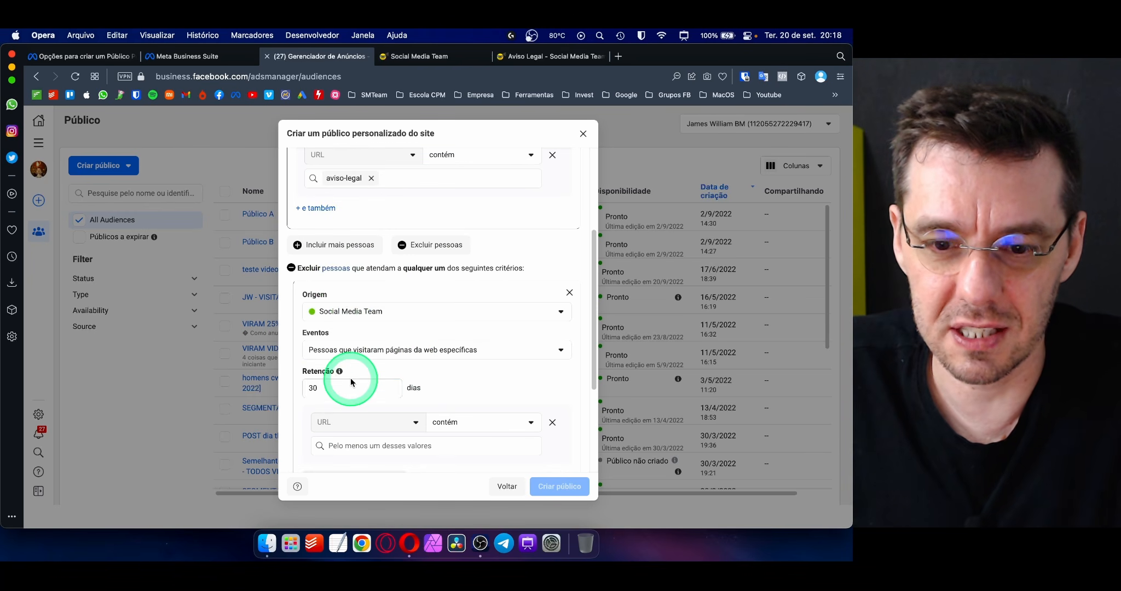
# - Open the site's Termos de Uso page, copy its slug, and add "termos-de-uso" as the exclusion rule's URL value
pyautogui.scroll(-3, 589, 365)
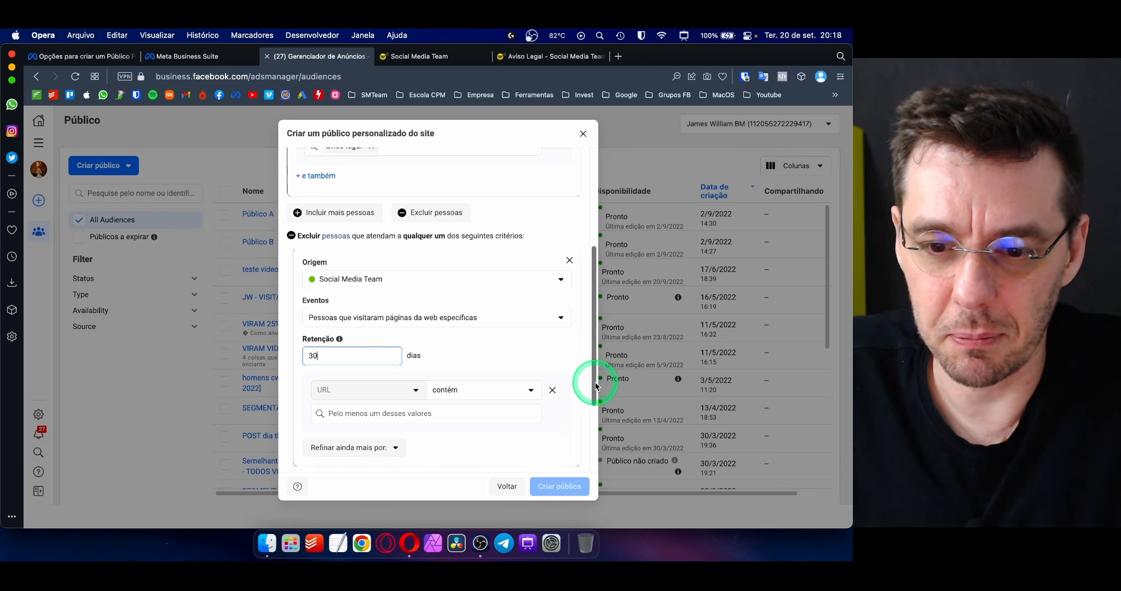
pyautogui.click(402, 56)
pyautogui.click(162, 509)
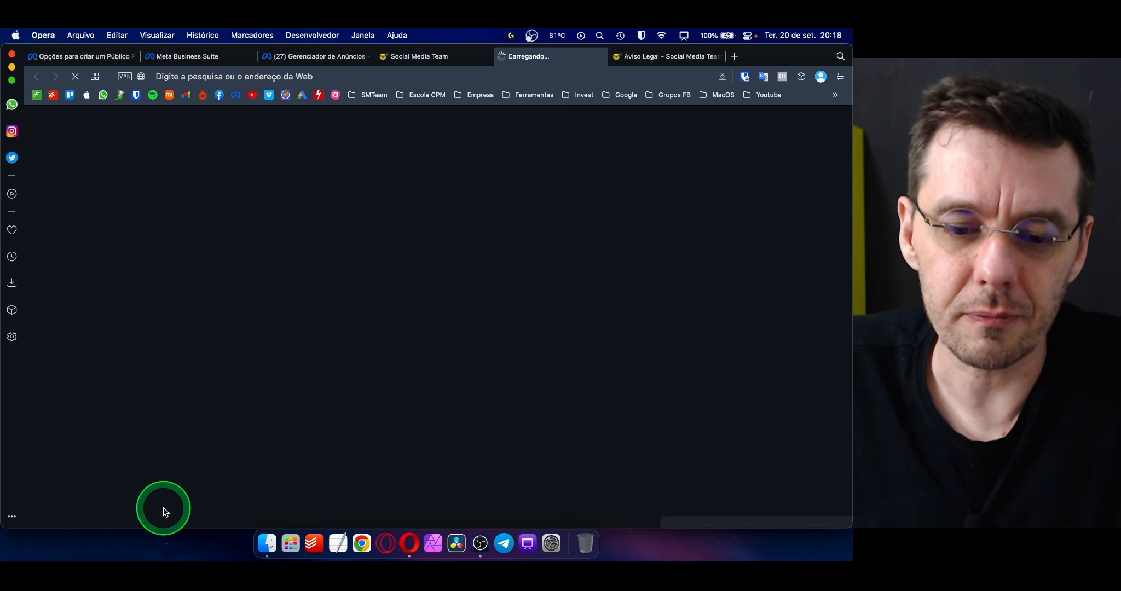
pyautogui.moveTo(255, 75); pyautogui.dragTo(264, 74)
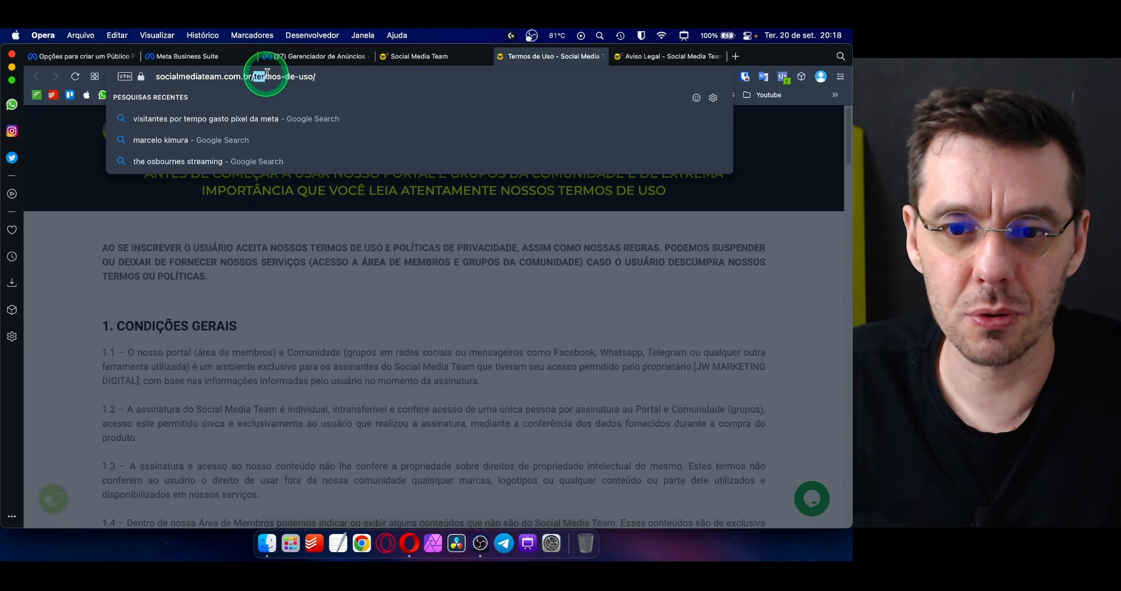
pyautogui.rightClick(312, 74)
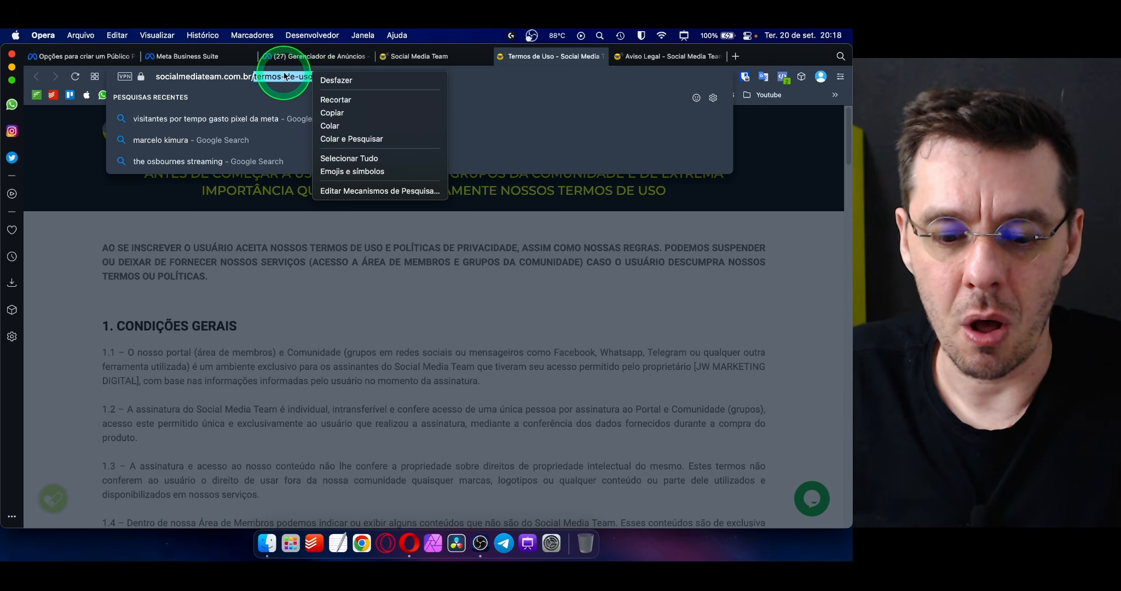
pyautogui.click(338, 113)
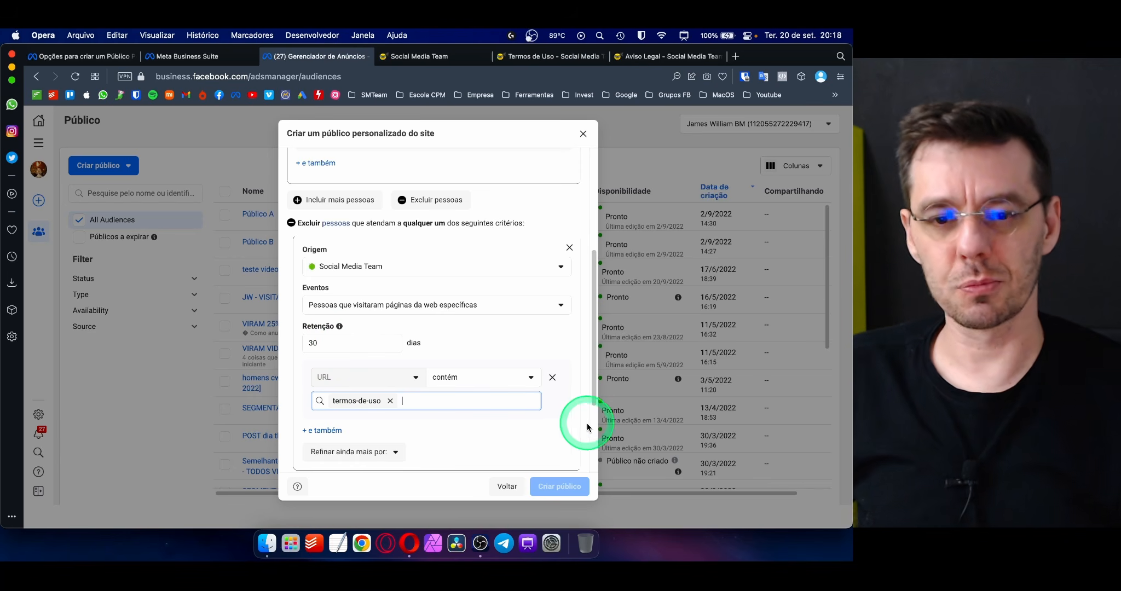
# - Review the inclusion rule for "aviso-legal" against the exclusion rule for "termos-de-uso"
pyautogui.scroll(1, 595, 390)
pyautogui.moveTo(595, 390); pyautogui.dragTo(565, 385)
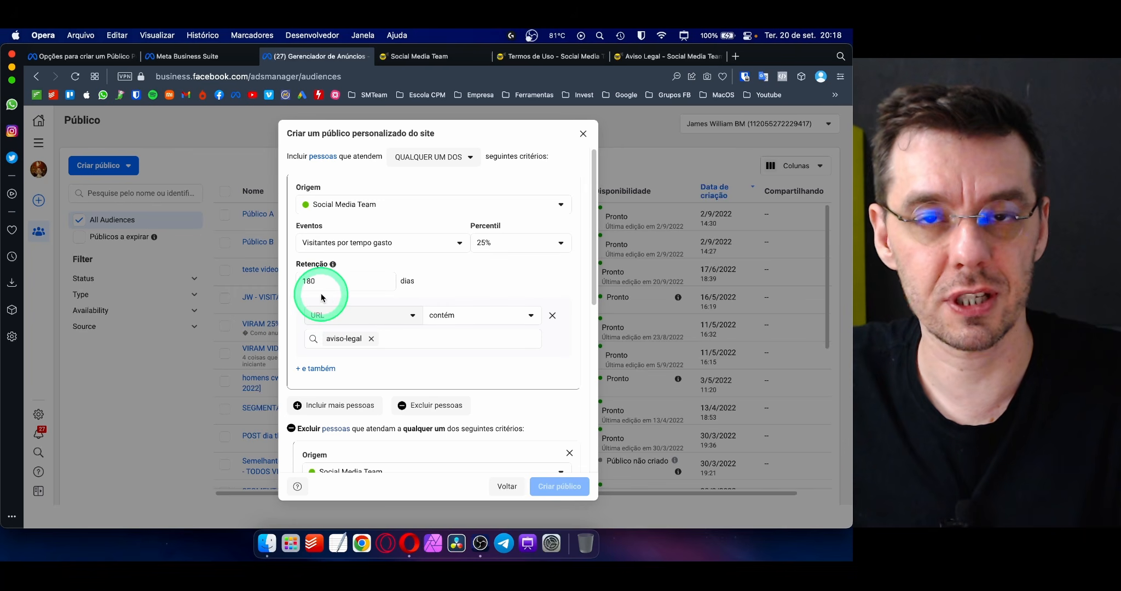
pyautogui.moveTo(596, 273); pyautogui.dragTo(612, 378)
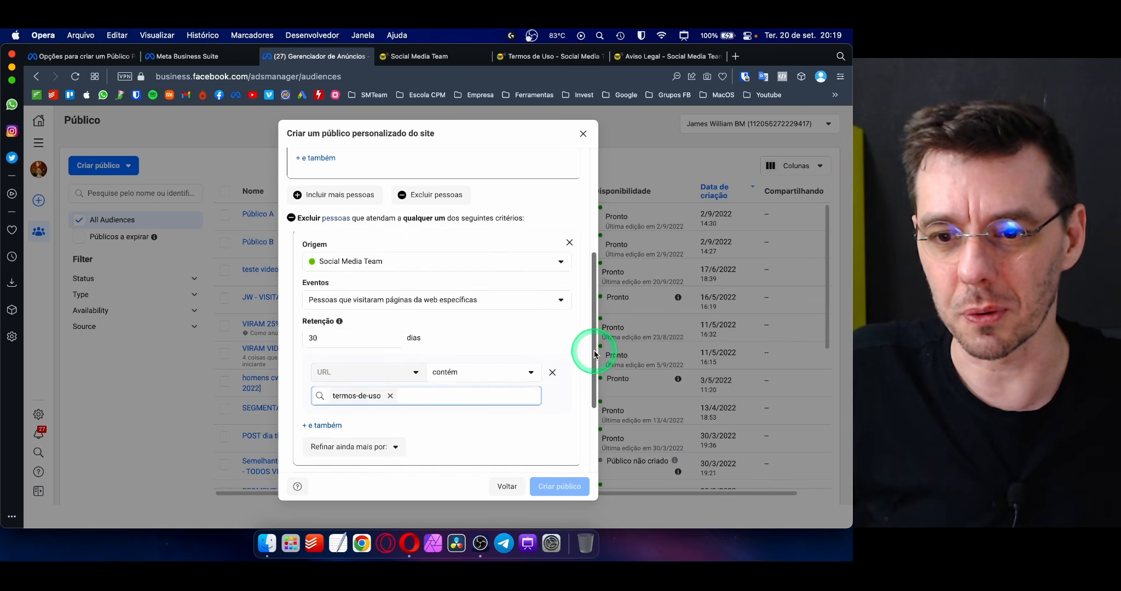
pyautogui.scroll(5, 436, 303)
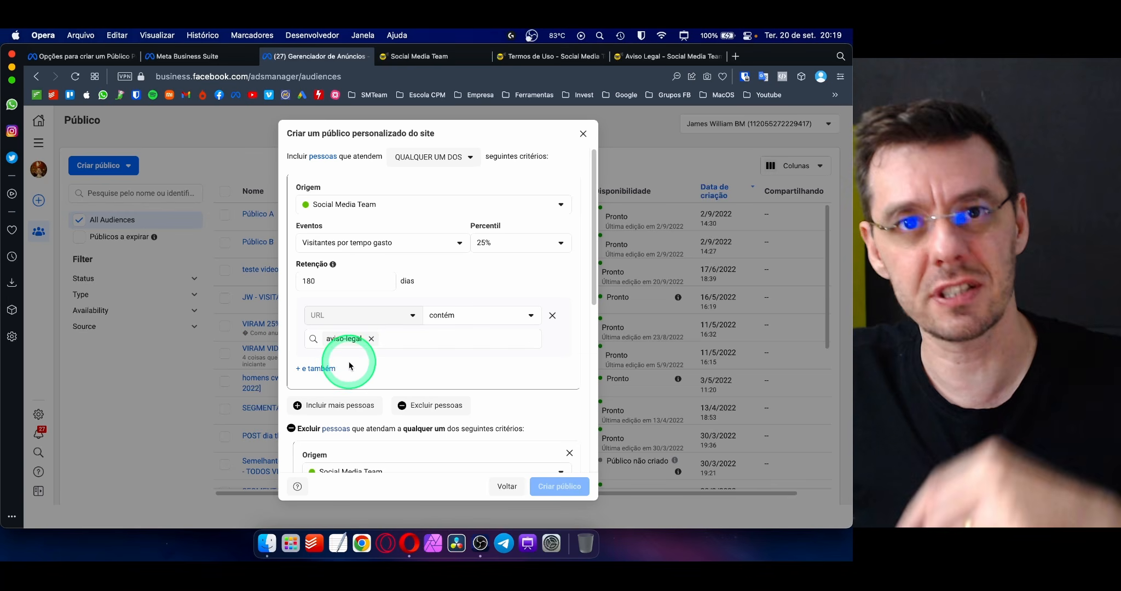
pyautogui.moveTo(600, 290); pyautogui.dragTo(602, 386)
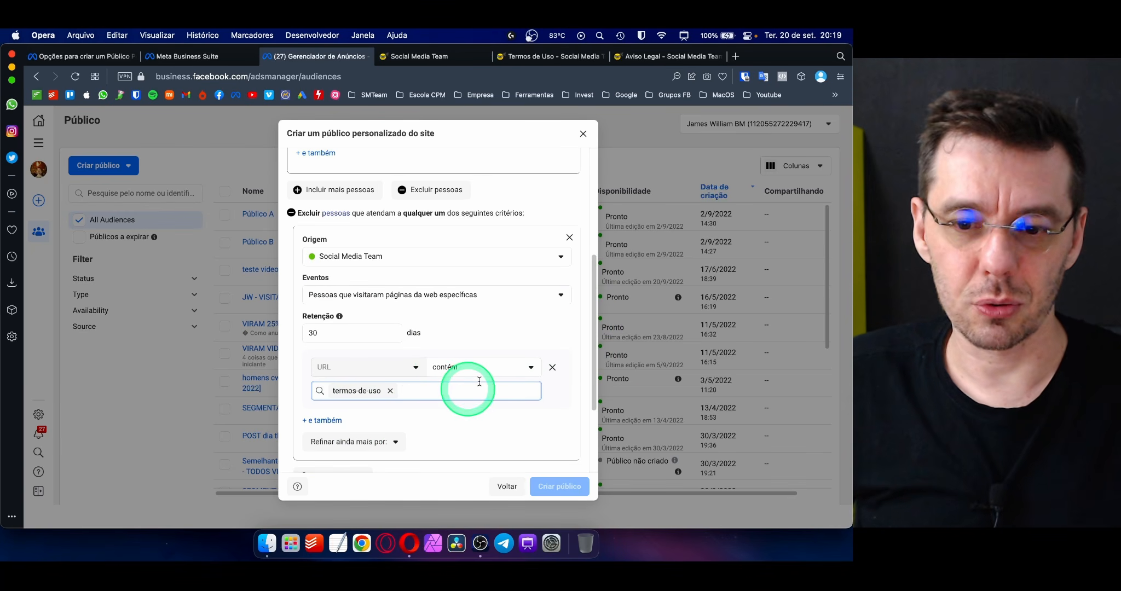
# - Remove the exclusion rule for the "termos-de-uso" URL from the custom audience
pyautogui.click(570, 237)
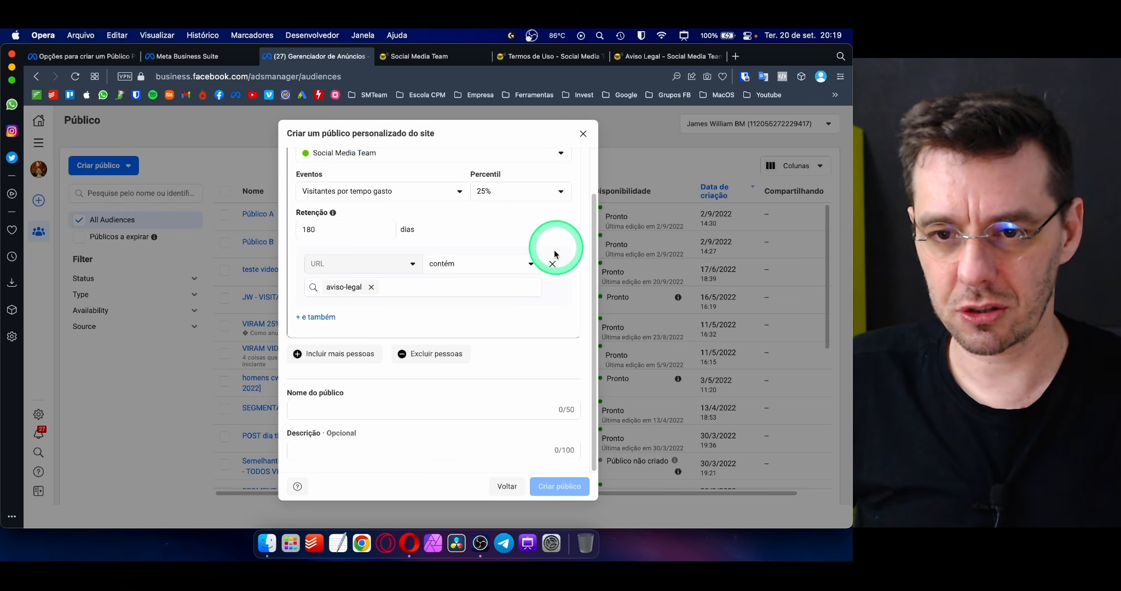
pyautogui.scroll(3, 594, 390)
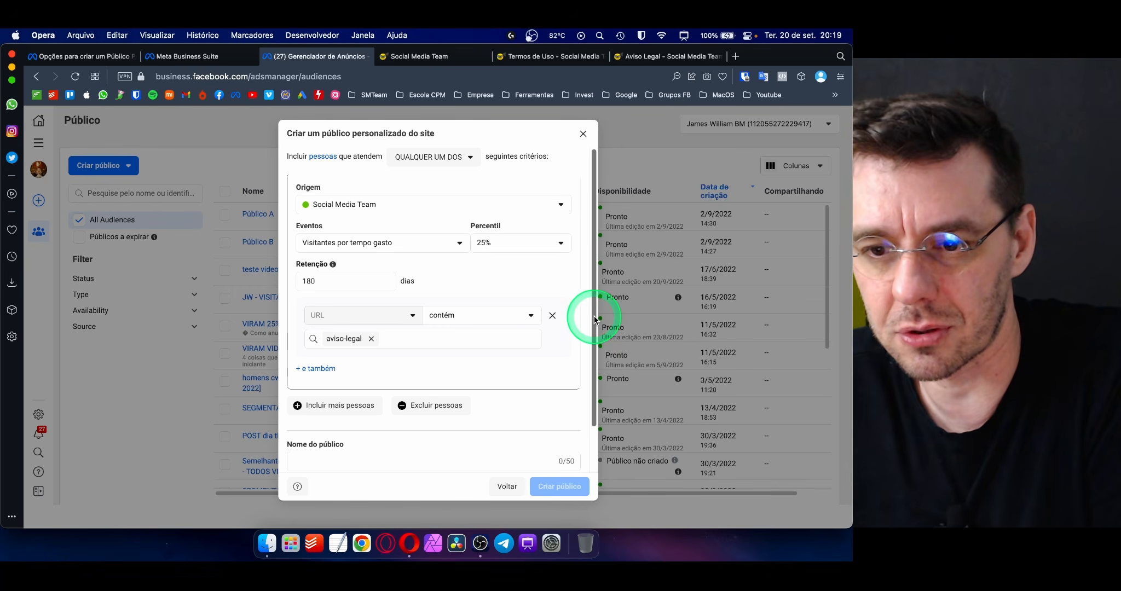
pyautogui.moveTo(594, 317); pyautogui.dragTo(593, 284)
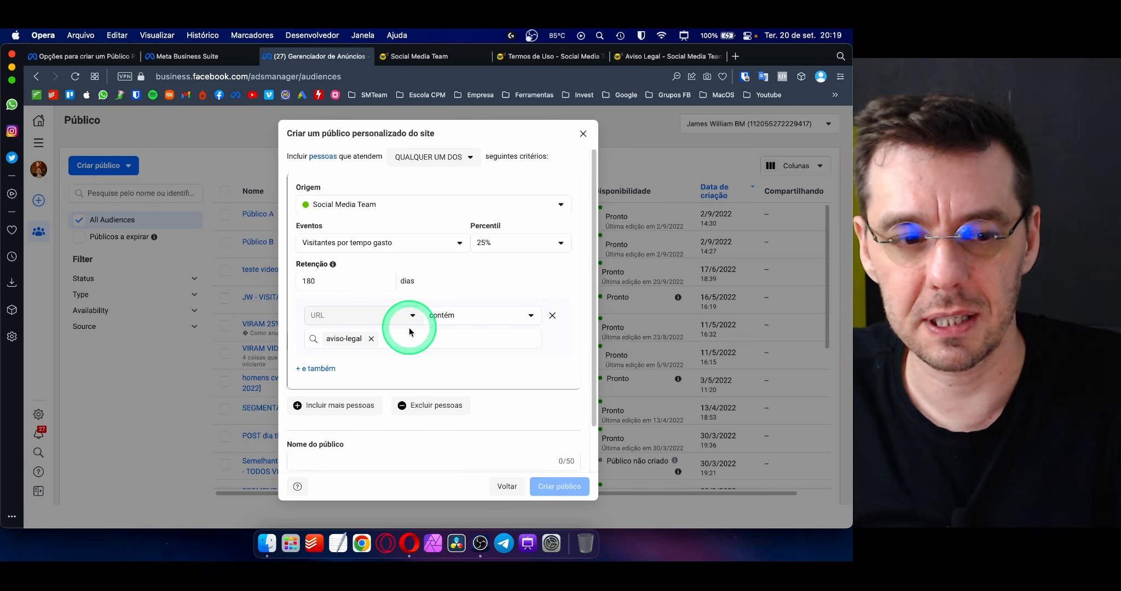
# - Change the inclusion rule's event from time-spent visitors to Purchase
pyautogui.click(459, 246)
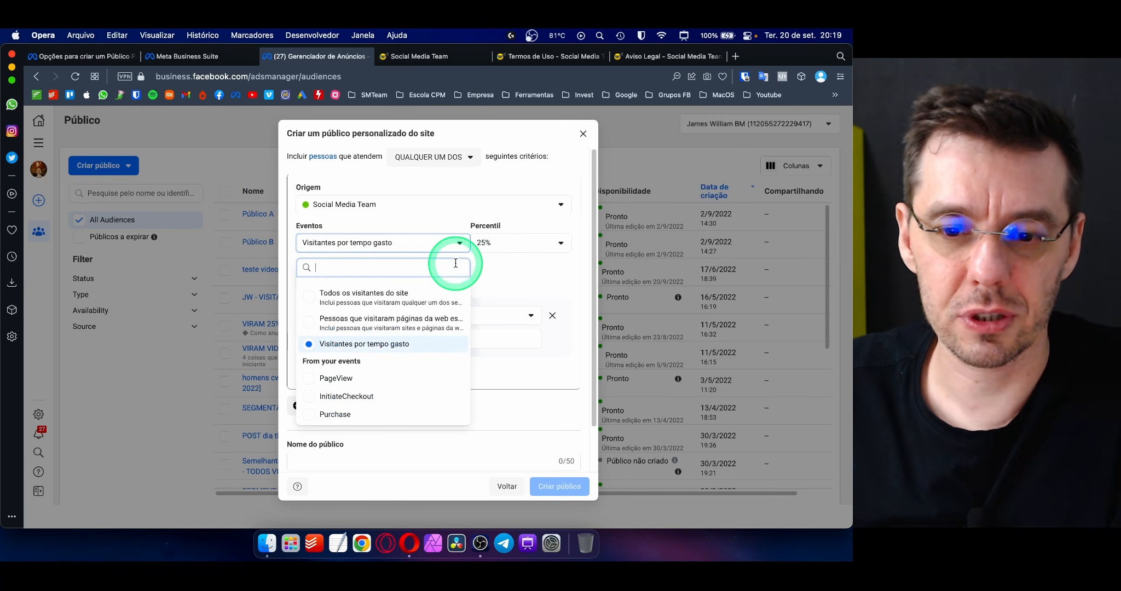
pyautogui.moveTo(302, 361); pyautogui.dragTo(367, 362)
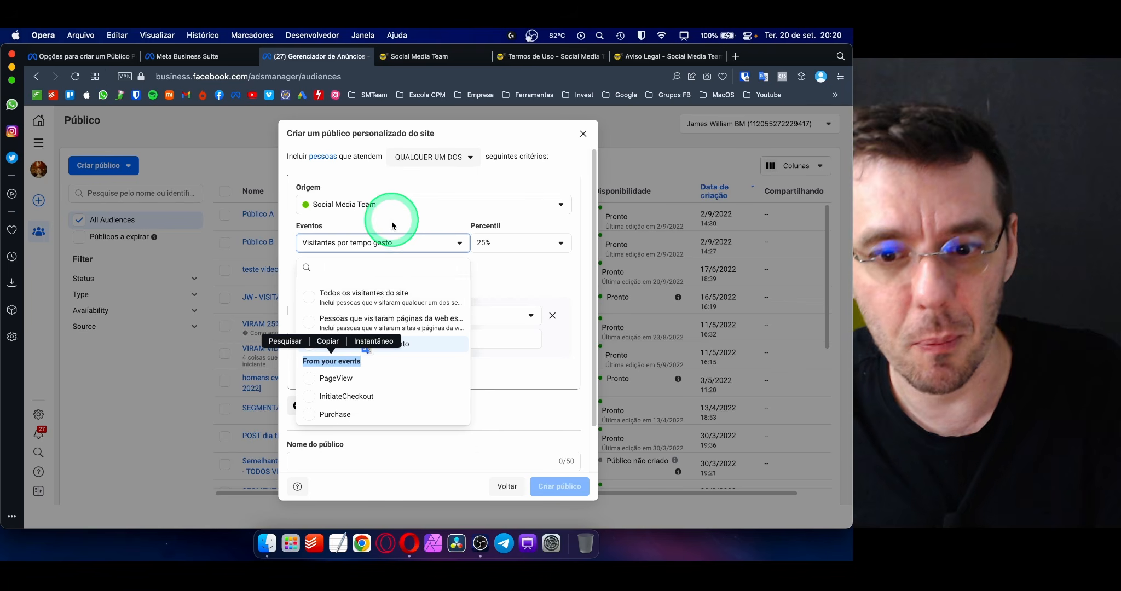
pyautogui.click(336, 415)
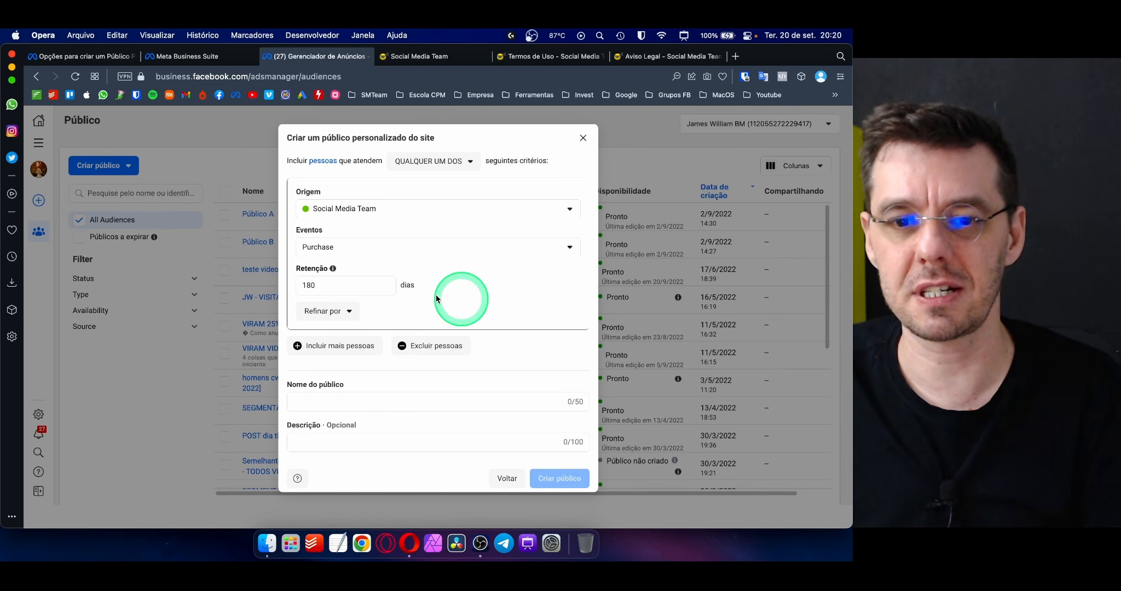
pyautogui.click(317, 282)
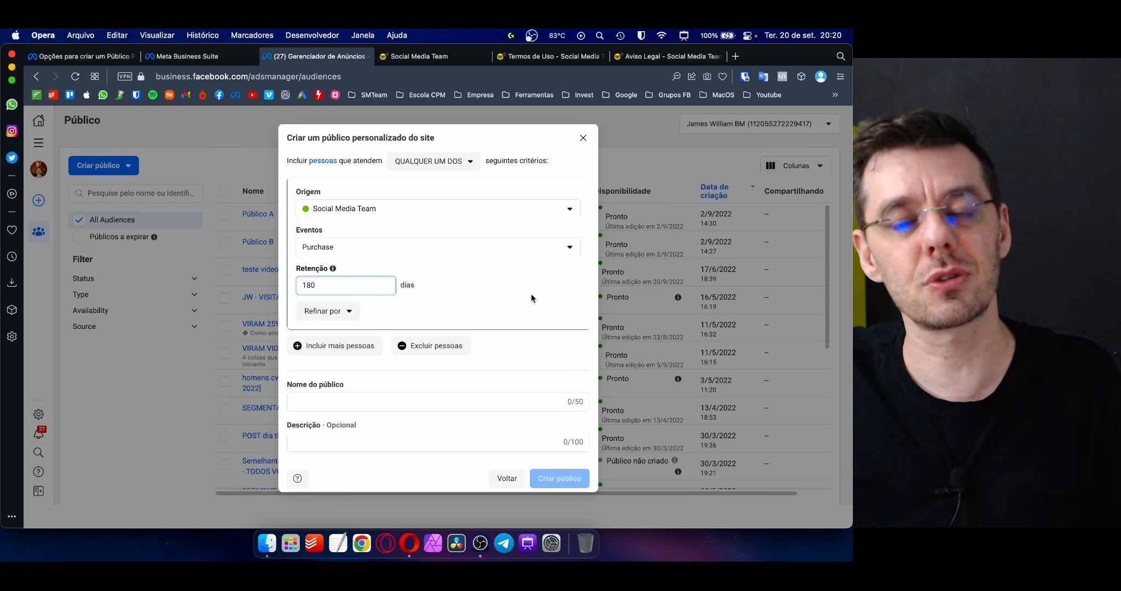
pyautogui.click(316, 560)
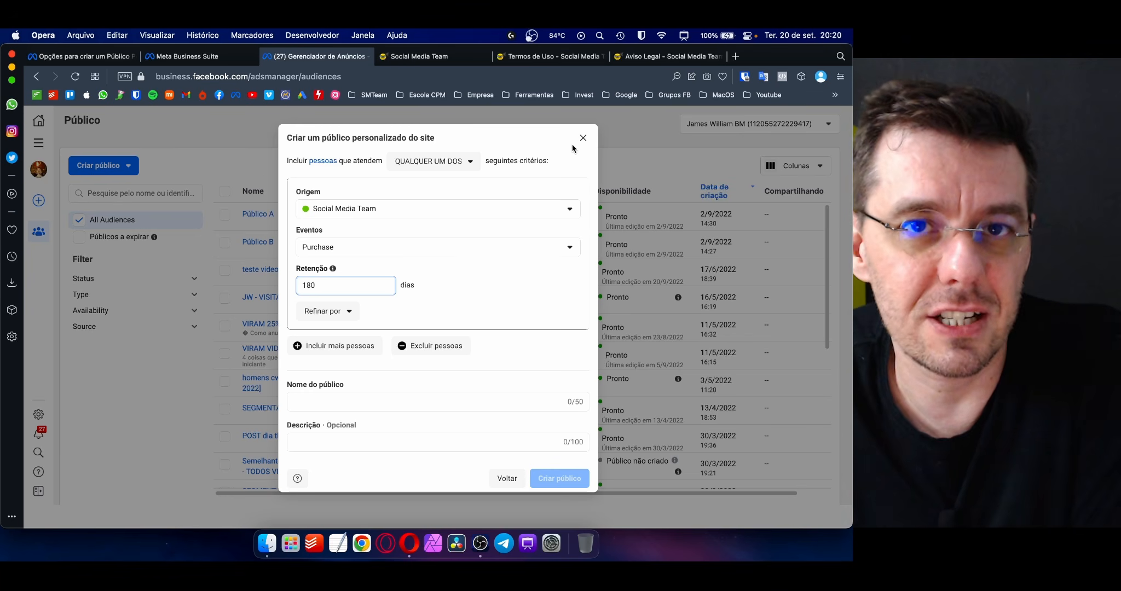
# - Try refining the Purchase rule by device with Desktop selected, and remove the device refinement
pyautogui.click(350, 313)
pyautogui.click(391, 312)
pyautogui.click(351, 312)
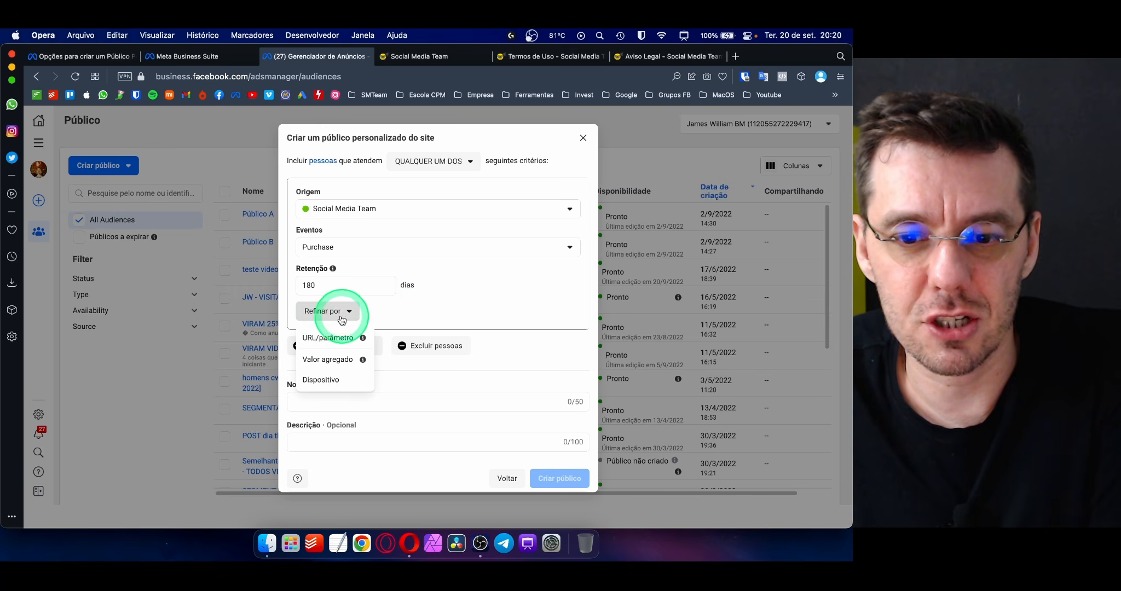
pyautogui.click(332, 383)
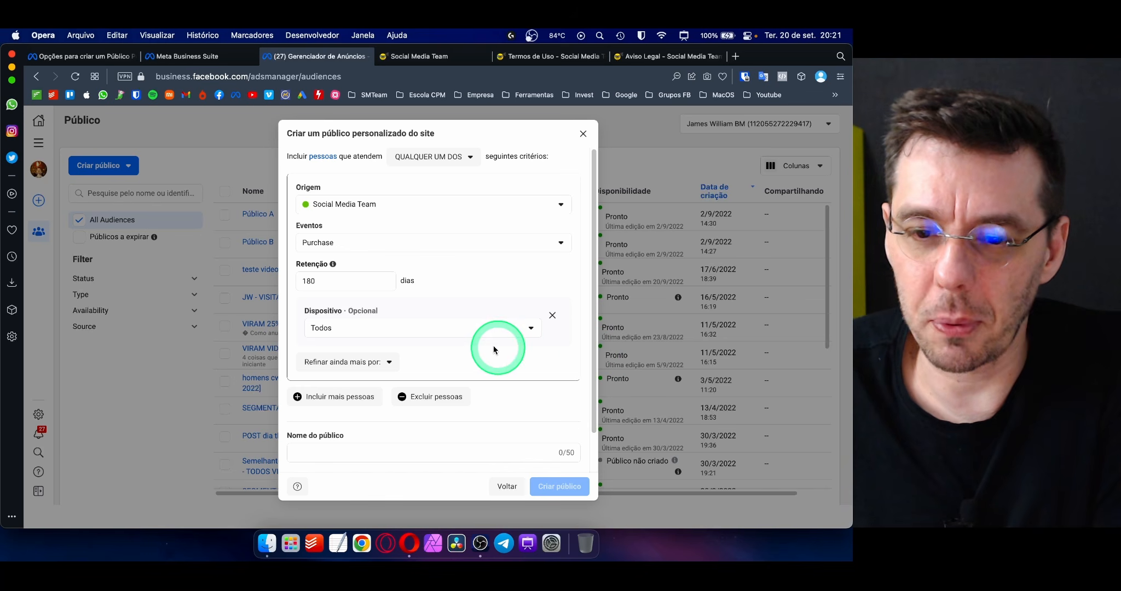
pyautogui.click(518, 328)
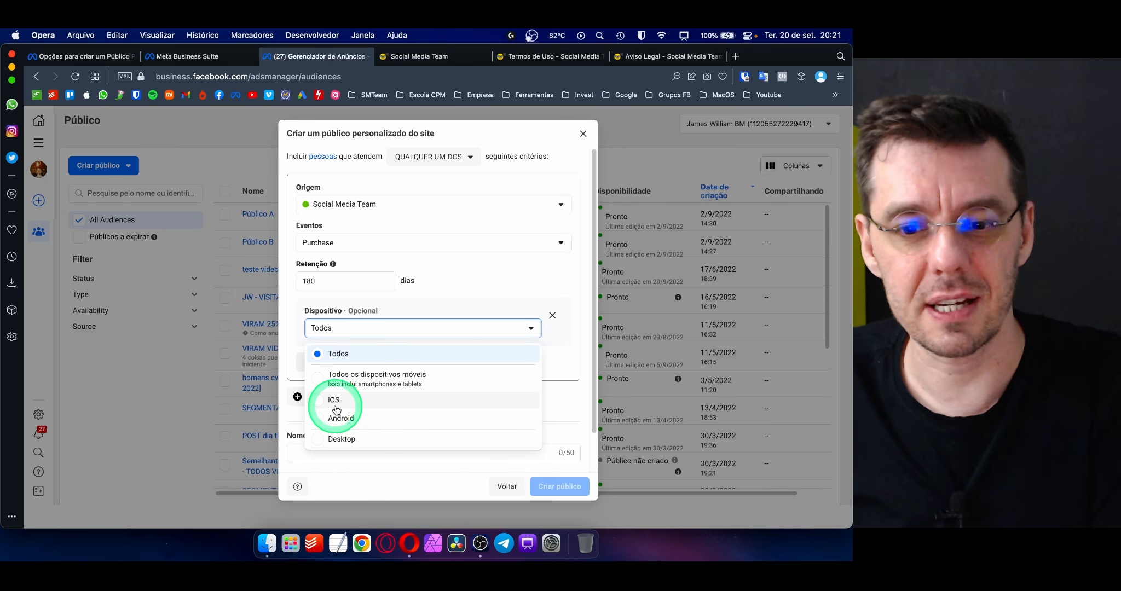
pyautogui.click(356, 440)
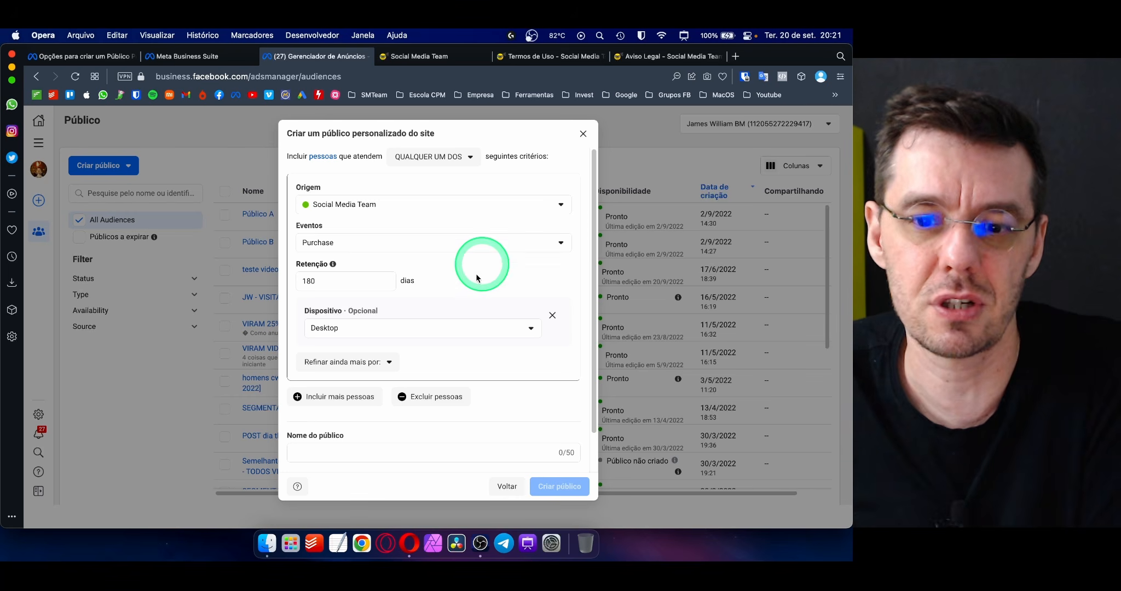
pyautogui.click(555, 315)
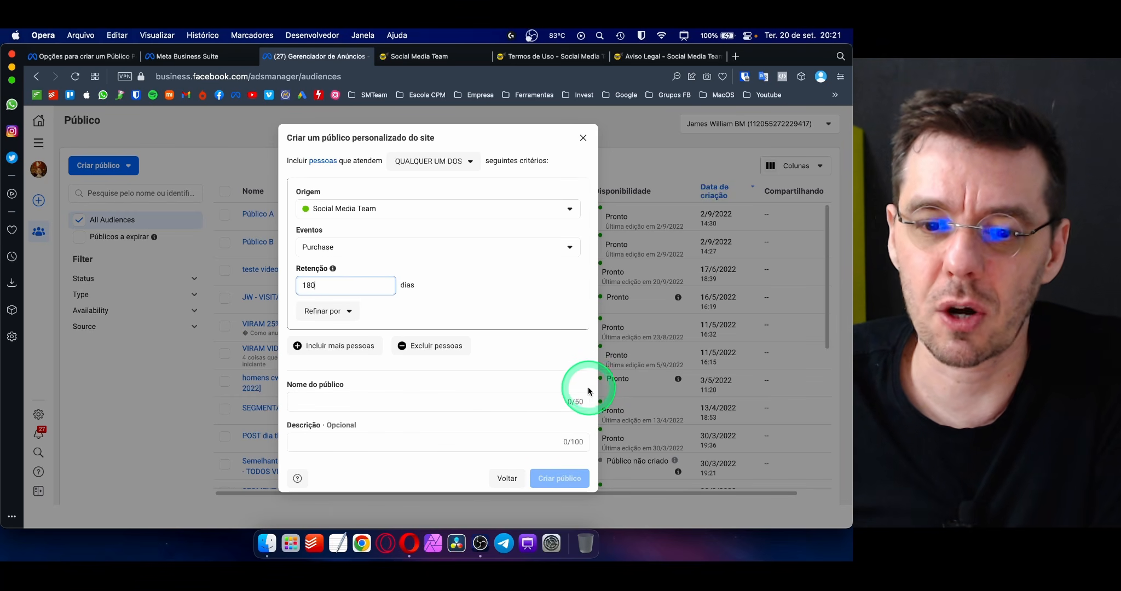
# - Set the inclusion rule's event to InitiateCheckout
pyautogui.click(567, 249)
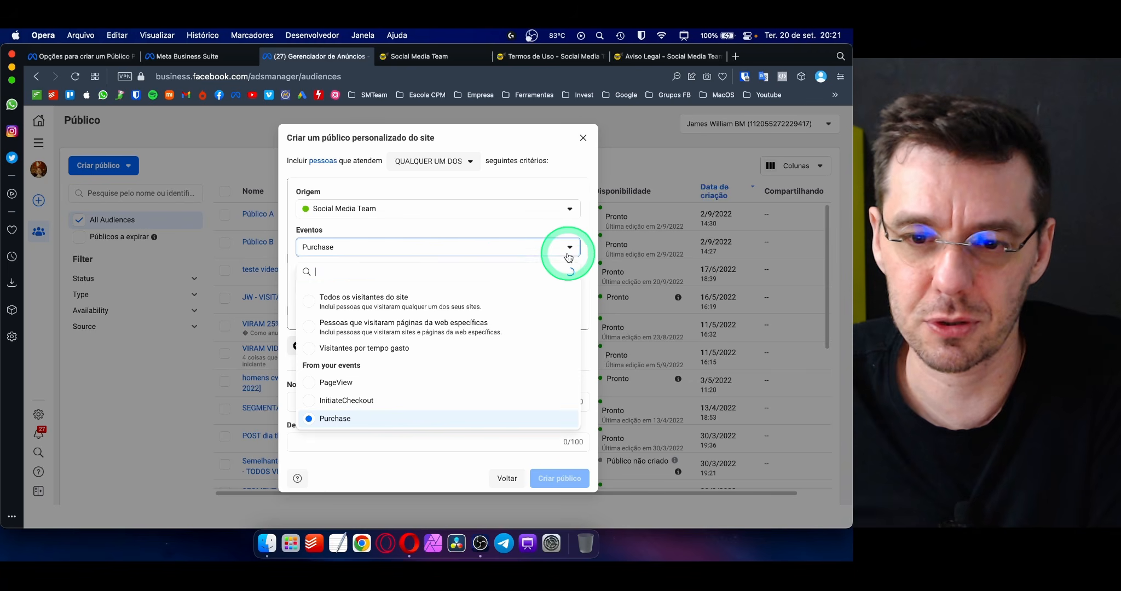
pyautogui.click(329, 400)
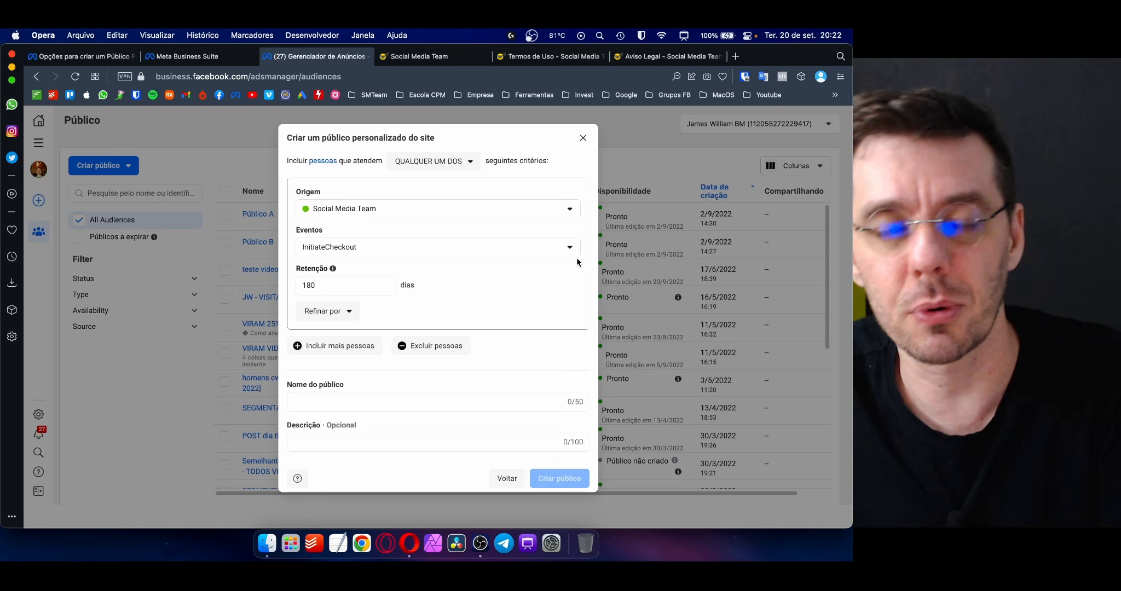
pyautogui.click(483, 250)
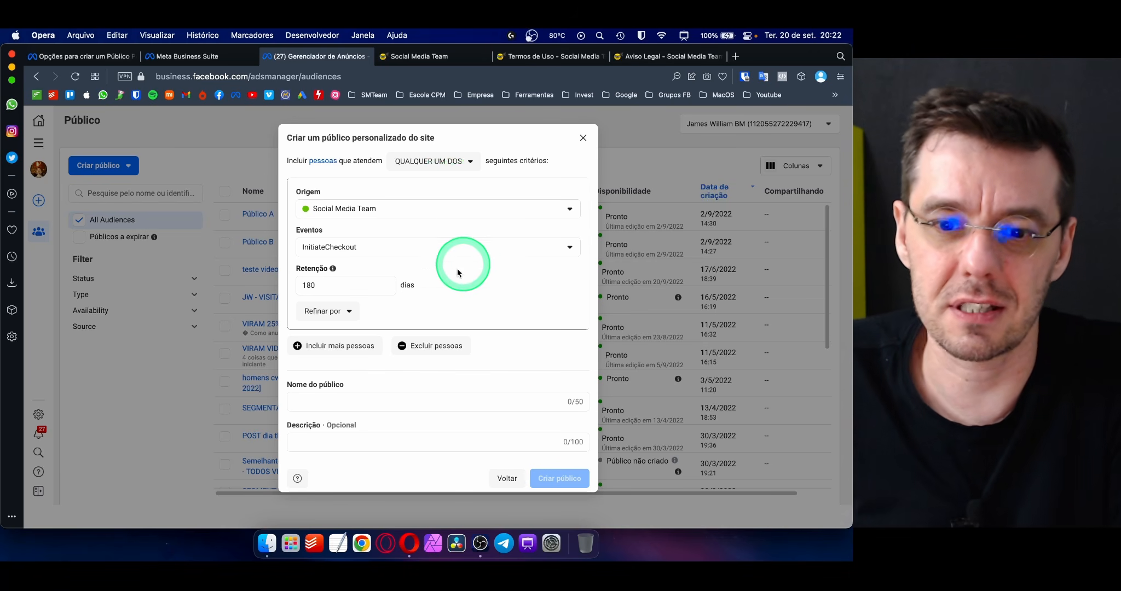
# - Add an exclusion rule for the Social Media Team pixel with the event Purchase and a retention of 180 days
pyautogui.click(436, 347)
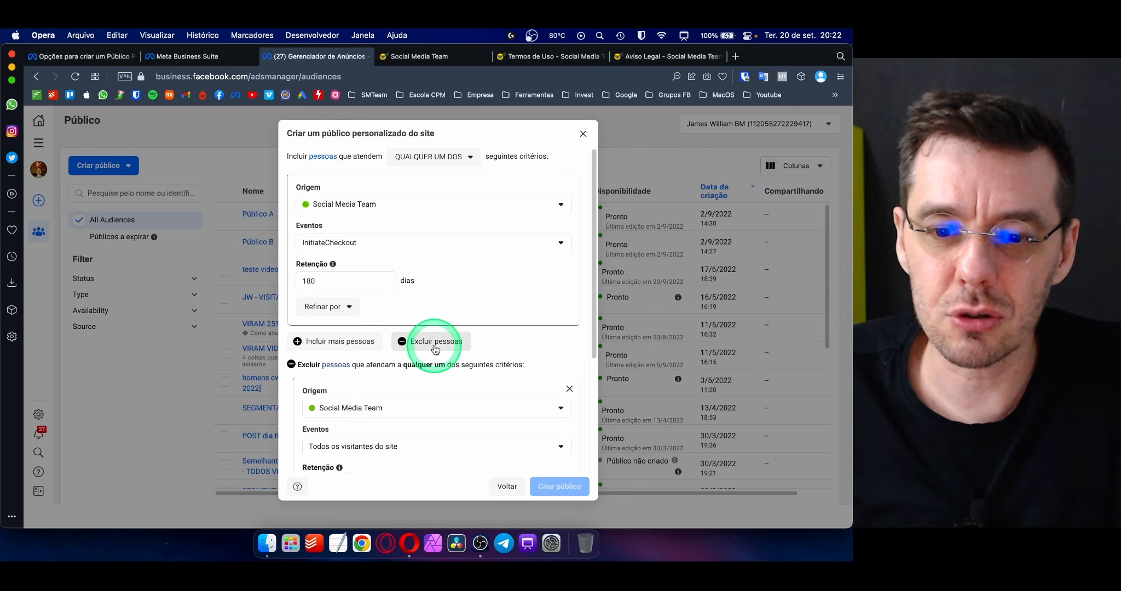
pyautogui.moveTo(596, 343); pyautogui.dragTo(596, 431)
pyautogui.click(394, 318)
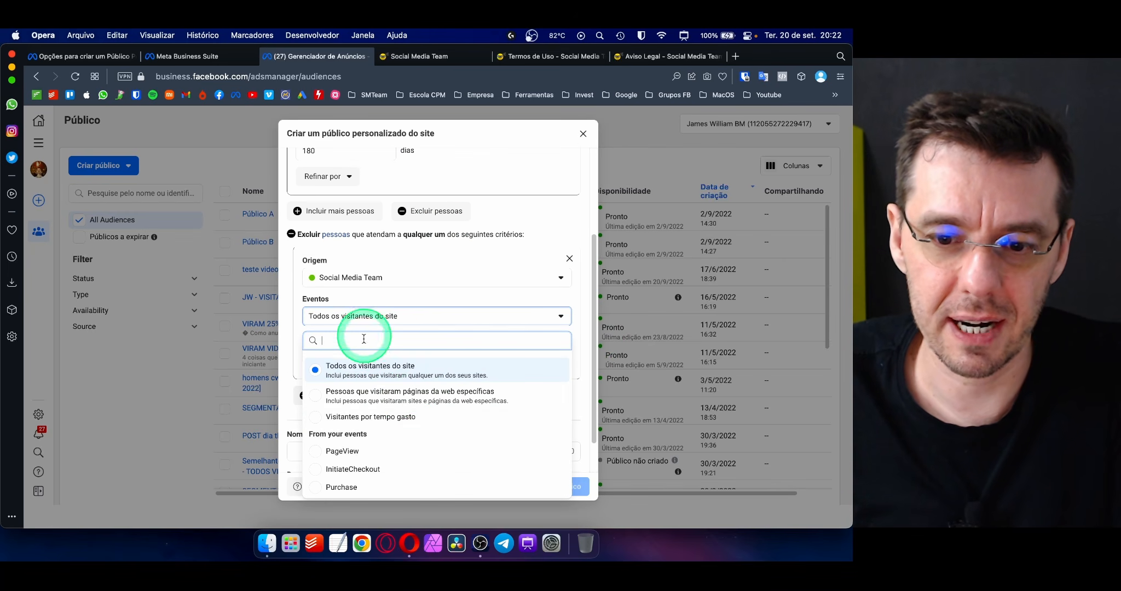
pyautogui.click(348, 489)
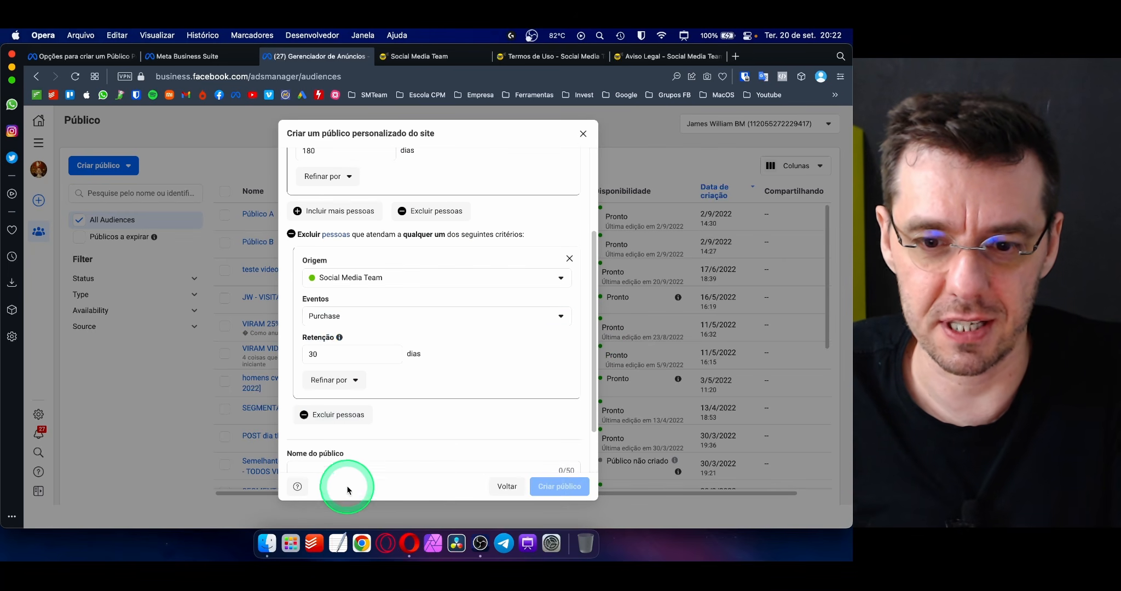
pyautogui.moveTo(330, 356); pyautogui.dragTo(291, 363)
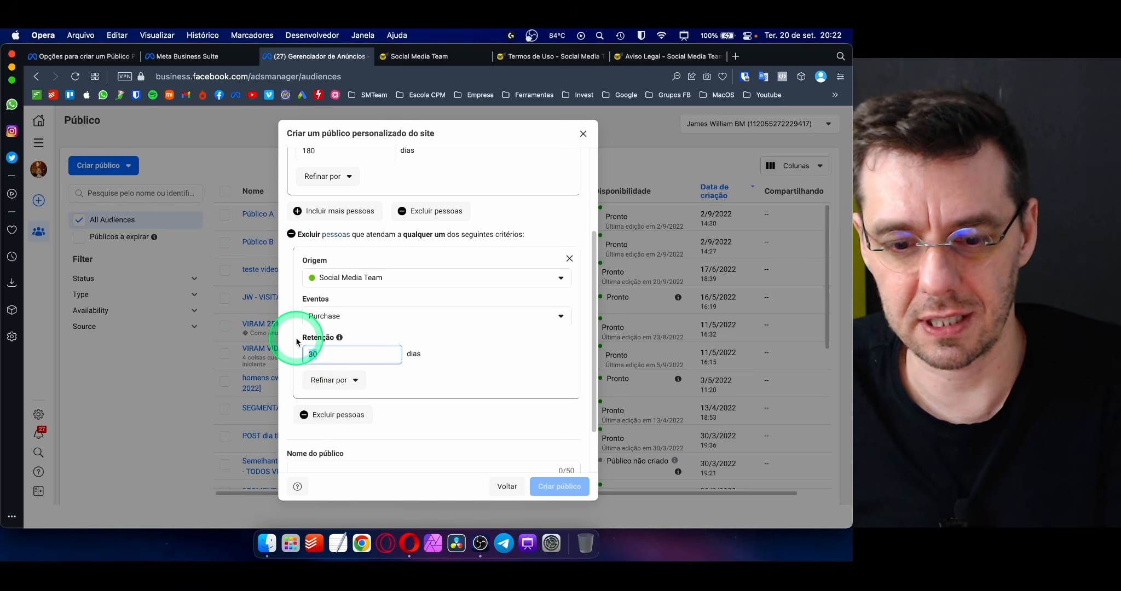
pyautogui.write('1')
pyautogui.scroll(5, 580, 270)
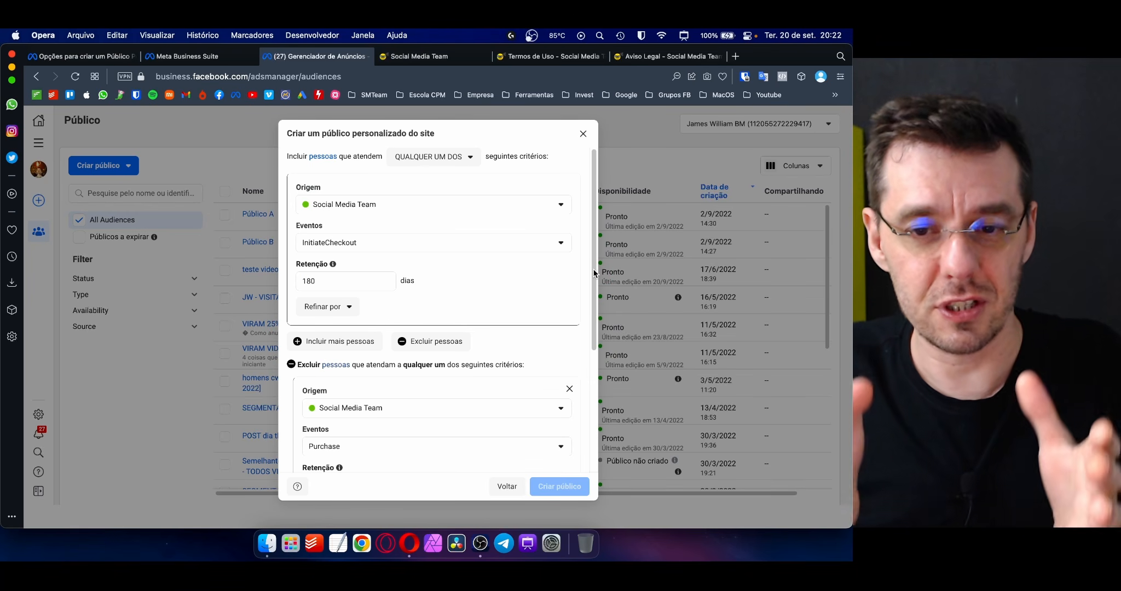
pyautogui.click(374, 207)
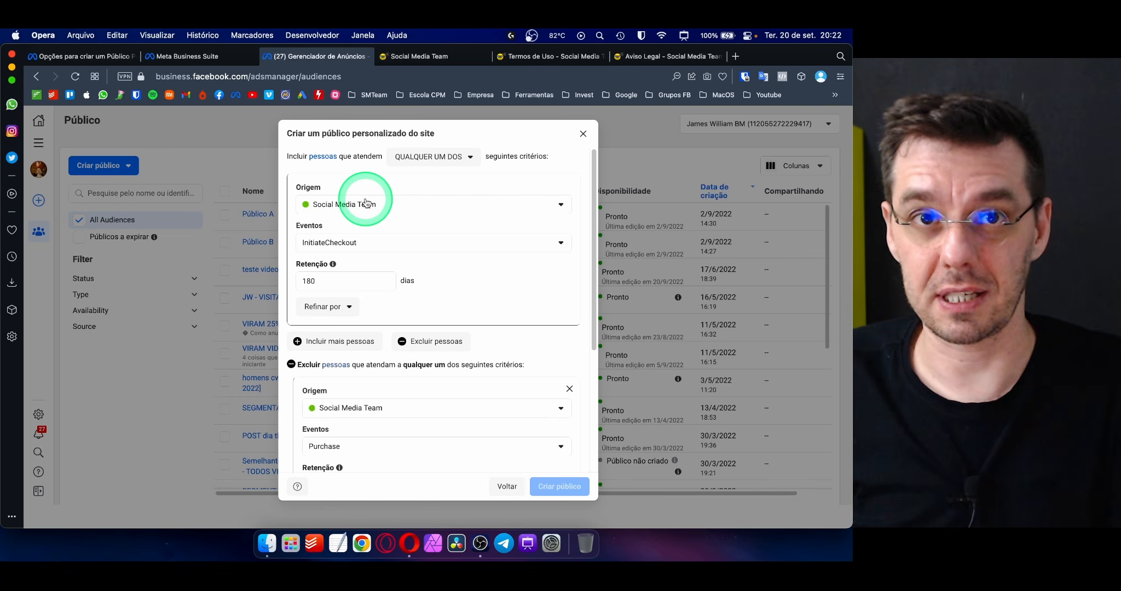
pyautogui.click(470, 312)
pyautogui.click(422, 261)
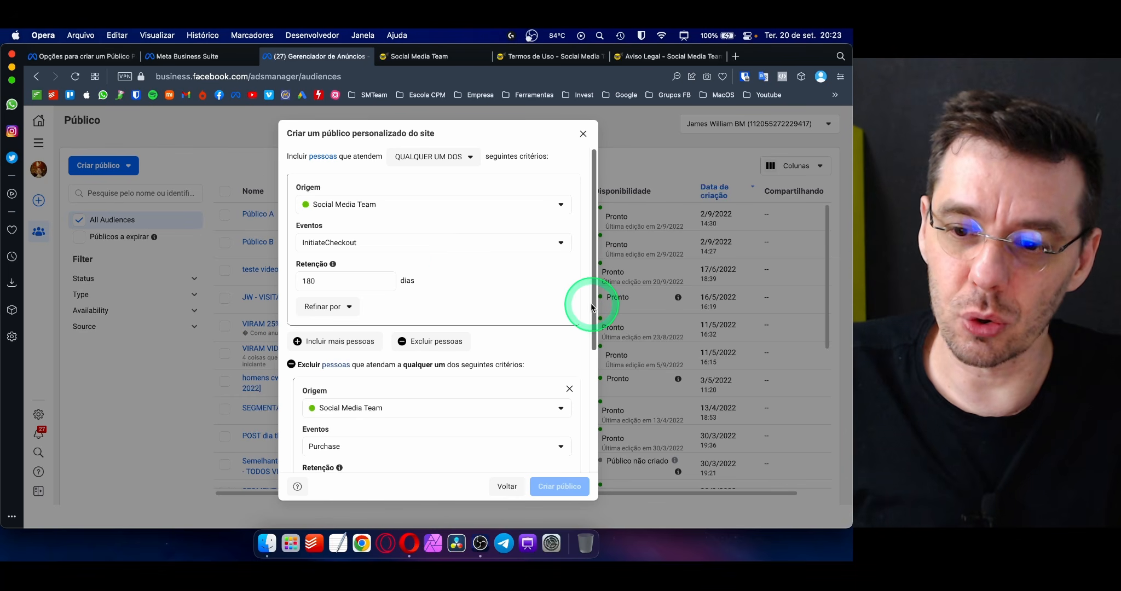
# - Name the audience "Público exemplo youtube"
pyautogui.moveTo(592, 309); pyautogui.dragTo(590, 339)
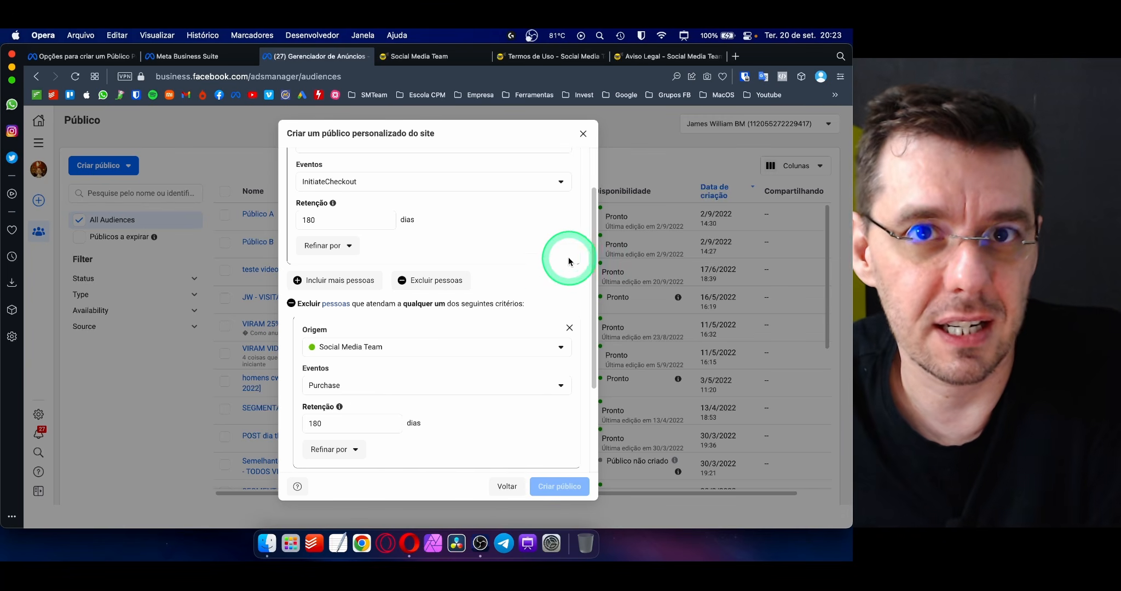
pyautogui.moveTo(592, 305); pyautogui.dragTo(561, 400)
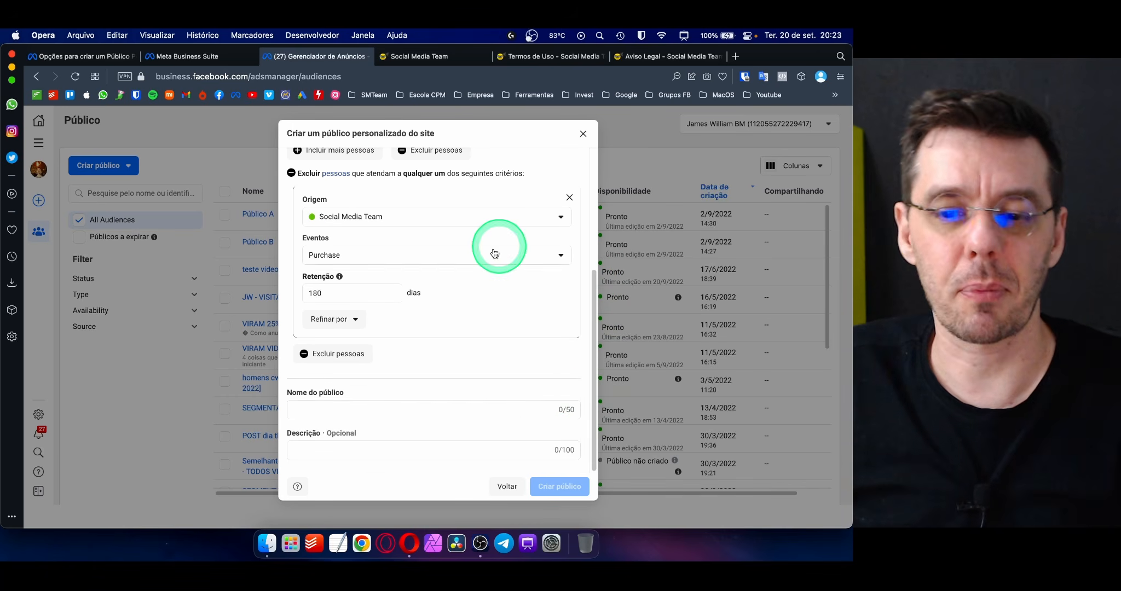
pyautogui.click(469, 422)
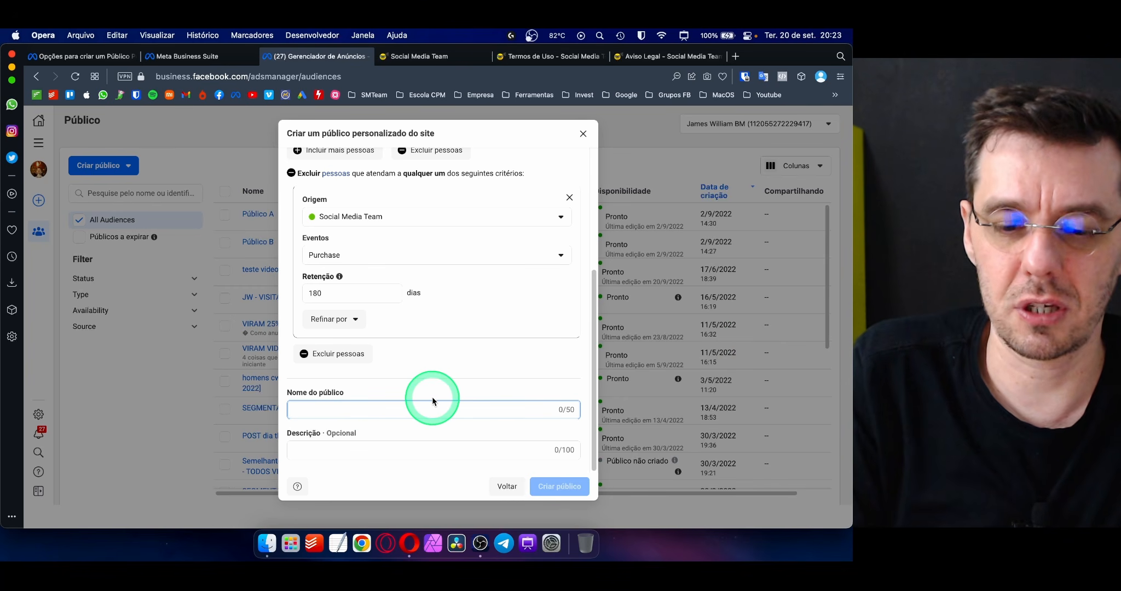
pyautogui.write('Público exemplo youtube')
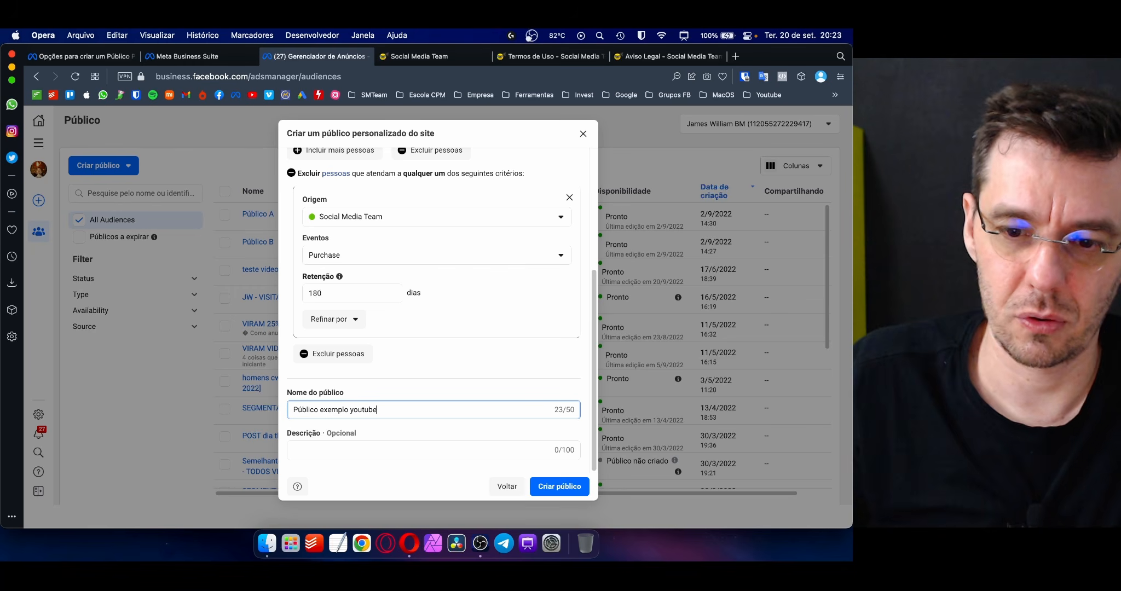
# - Enter "Experimental" as the audience description and create the audience
pyautogui.click(387, 449)
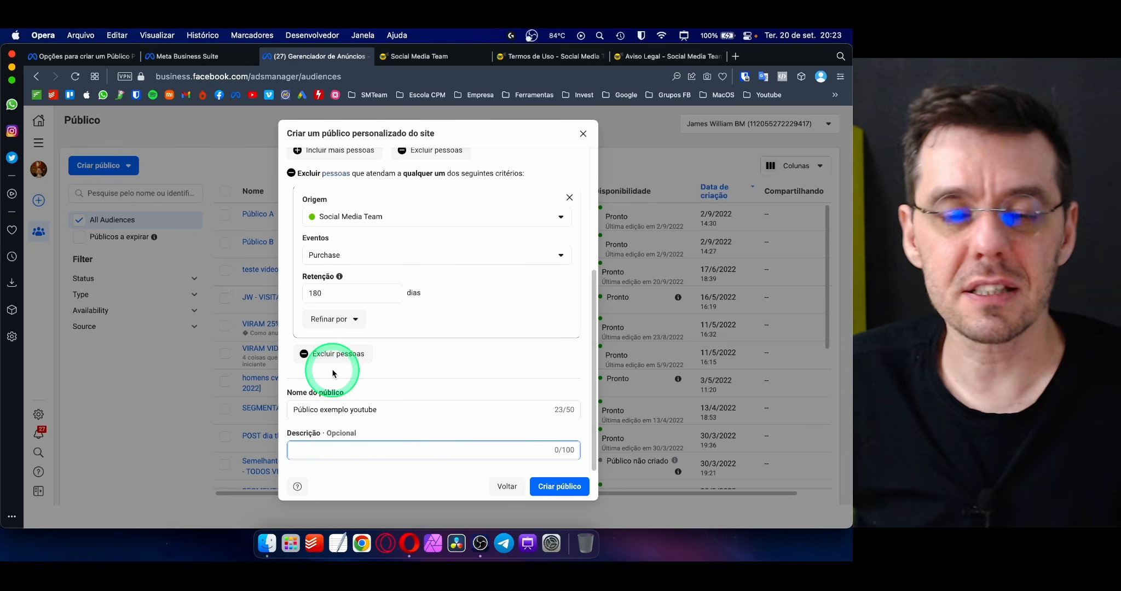
pyautogui.write('Experimental')
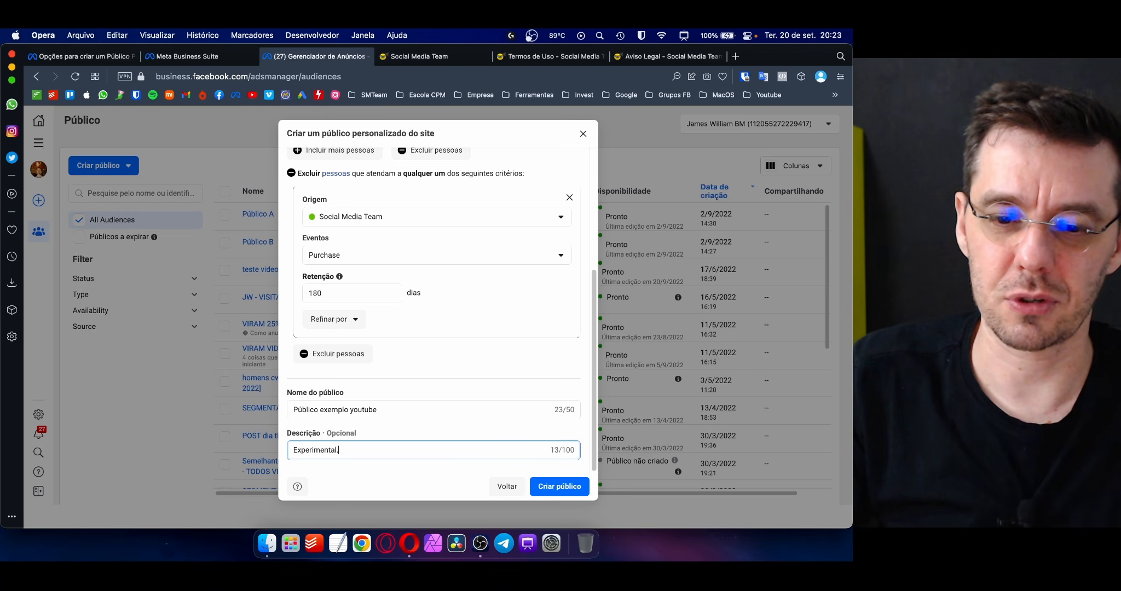
pyautogui.press('BackSpace')
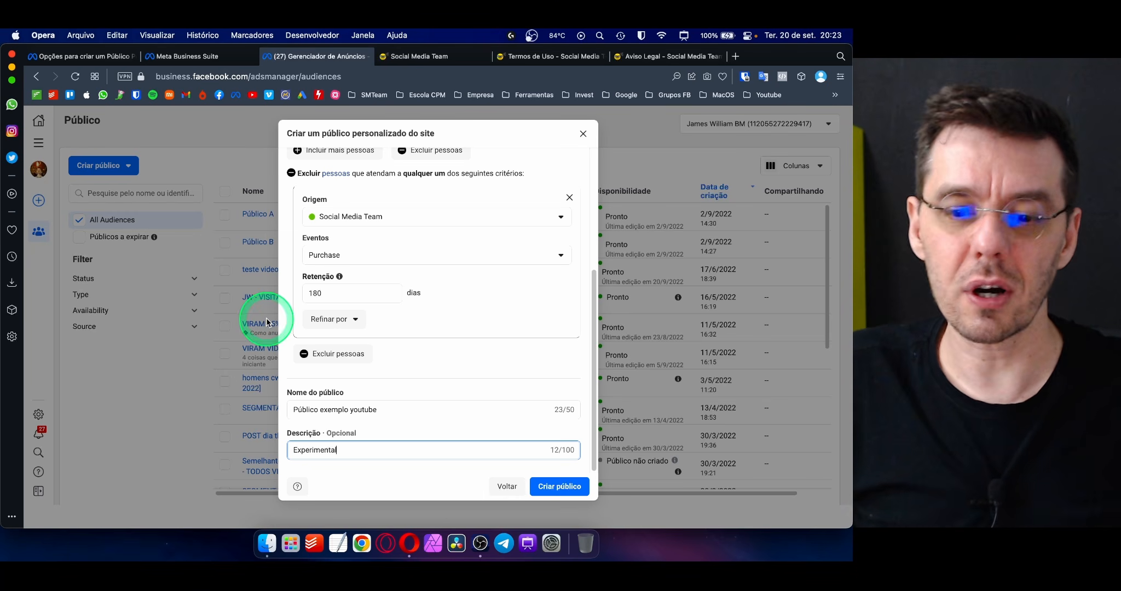
pyautogui.click(350, 410)
pyautogui.click(342, 446)
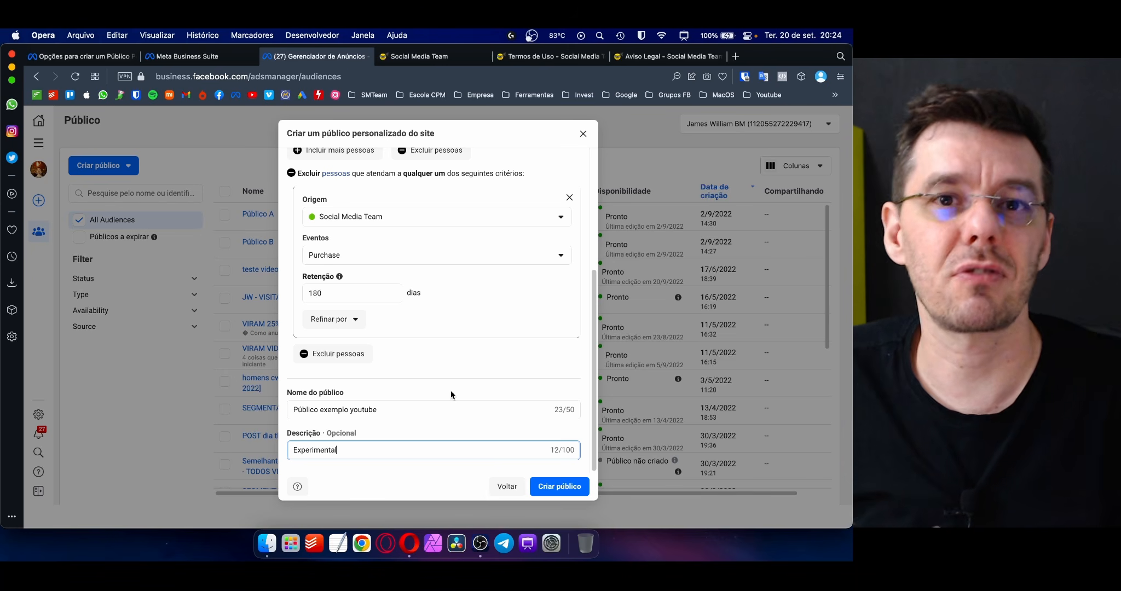
pyautogui.click(491, 259)
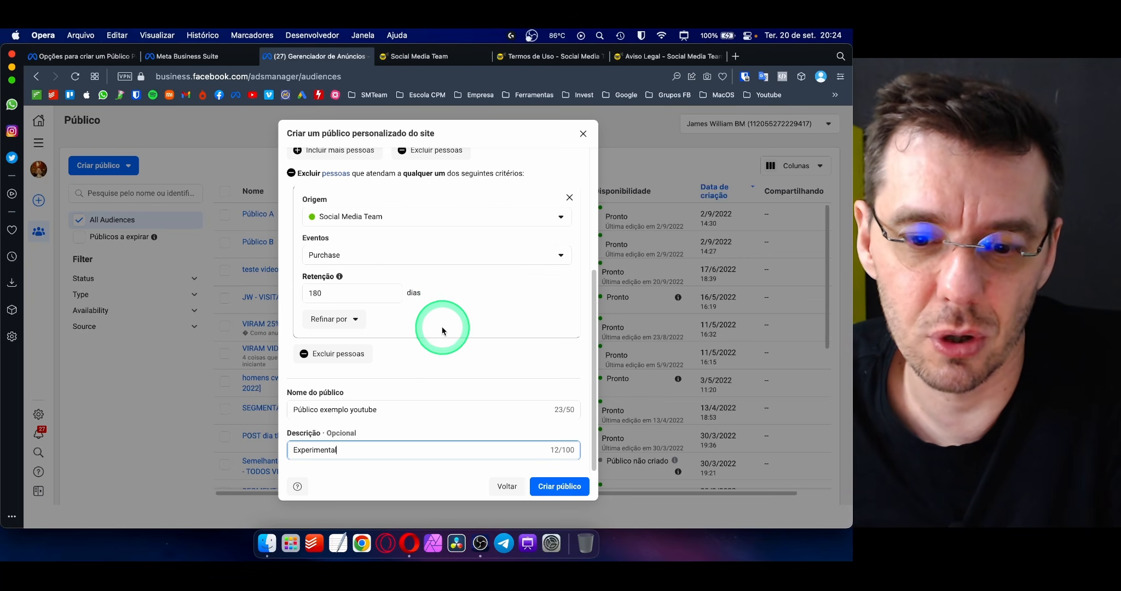
pyautogui.click(558, 488)
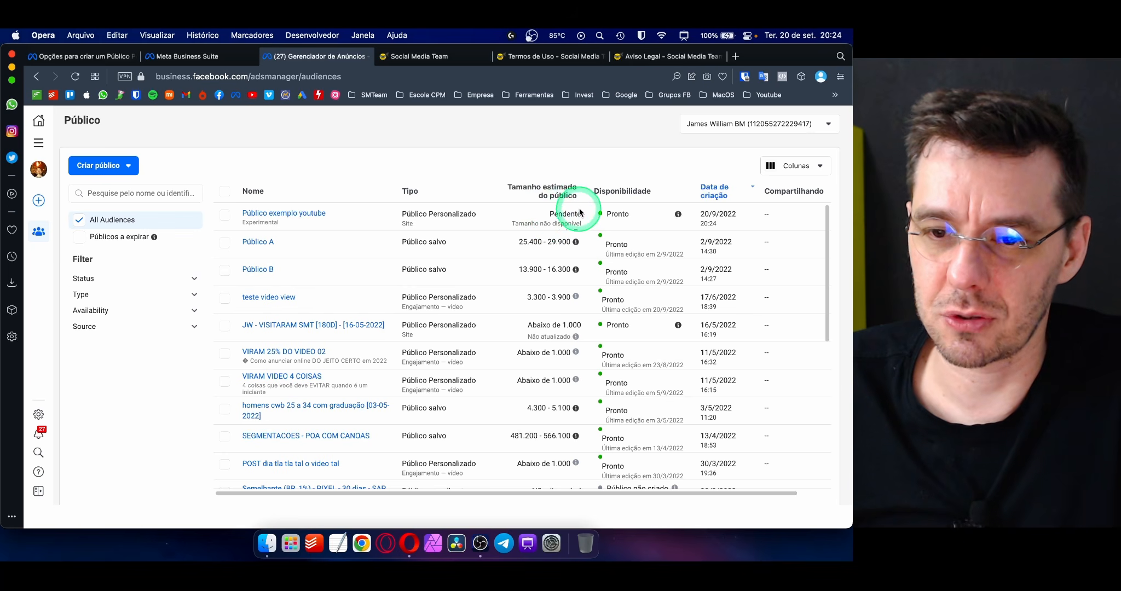
# - Check the estimated size, details and availability of "Público exemplo youtube" in the audience list
pyautogui.moveTo(511, 221); pyautogui.dragTo(581, 223)
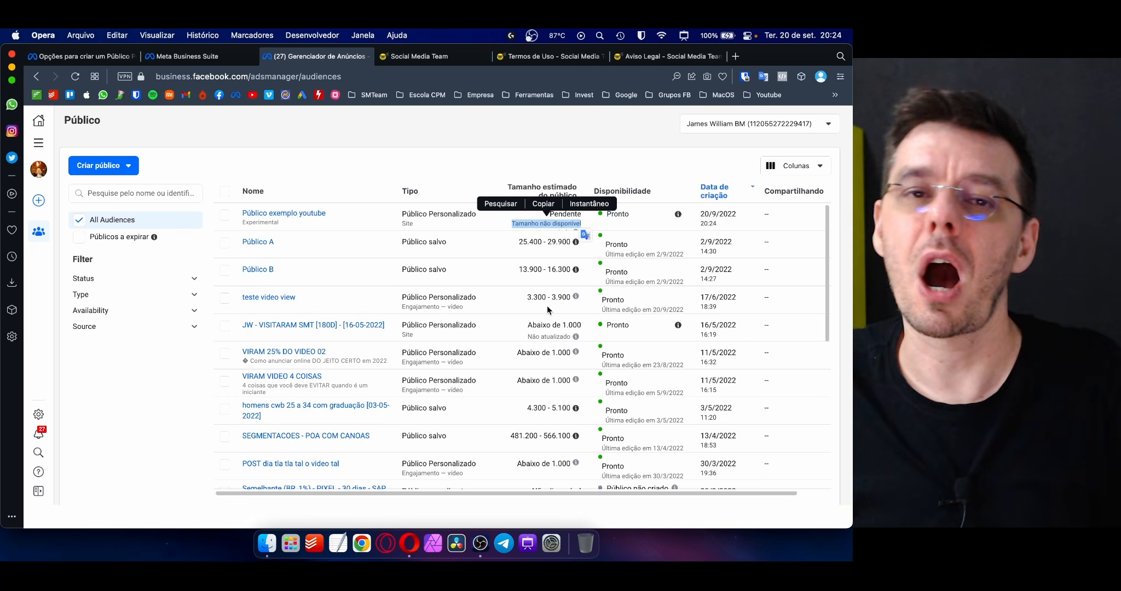
pyautogui.click(507, 359)
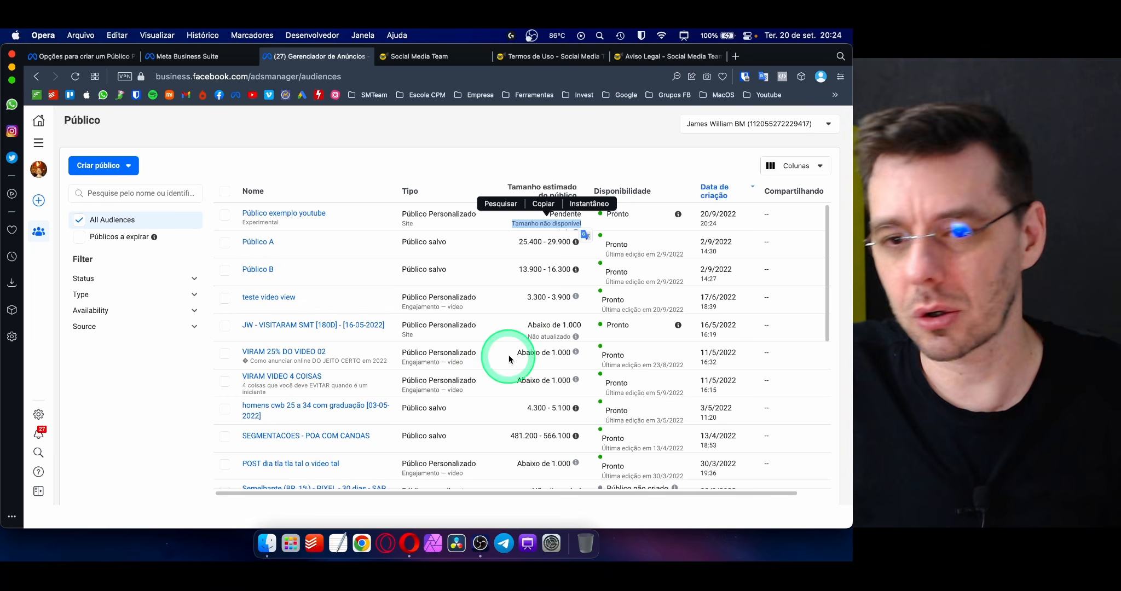
pyautogui.click(623, 220)
pyautogui.moveTo(249, 219)
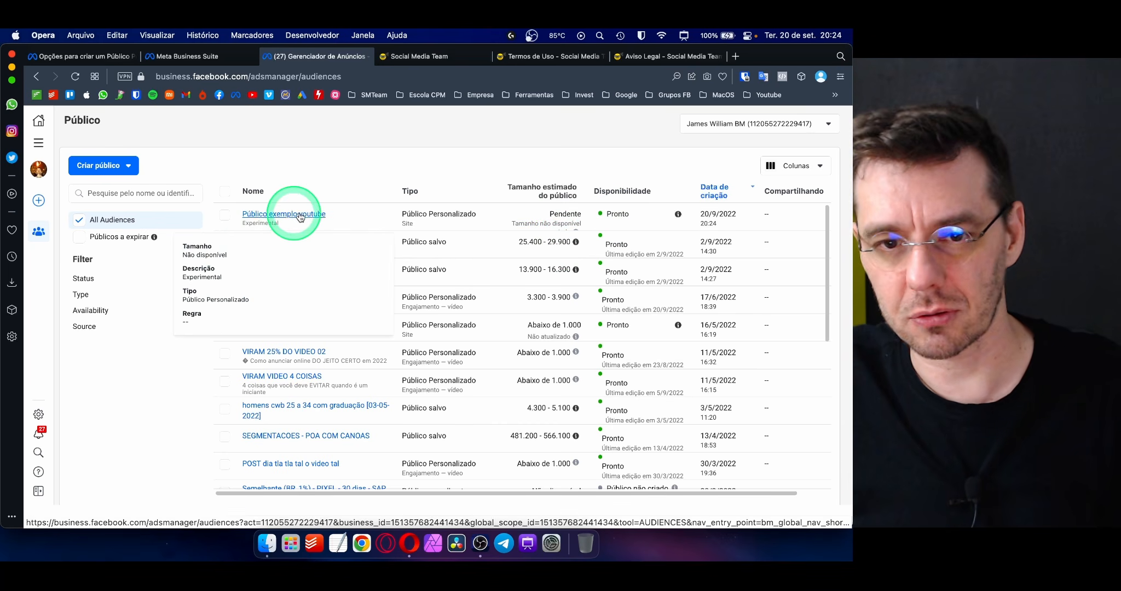
pyautogui.doubleClick(617, 214)
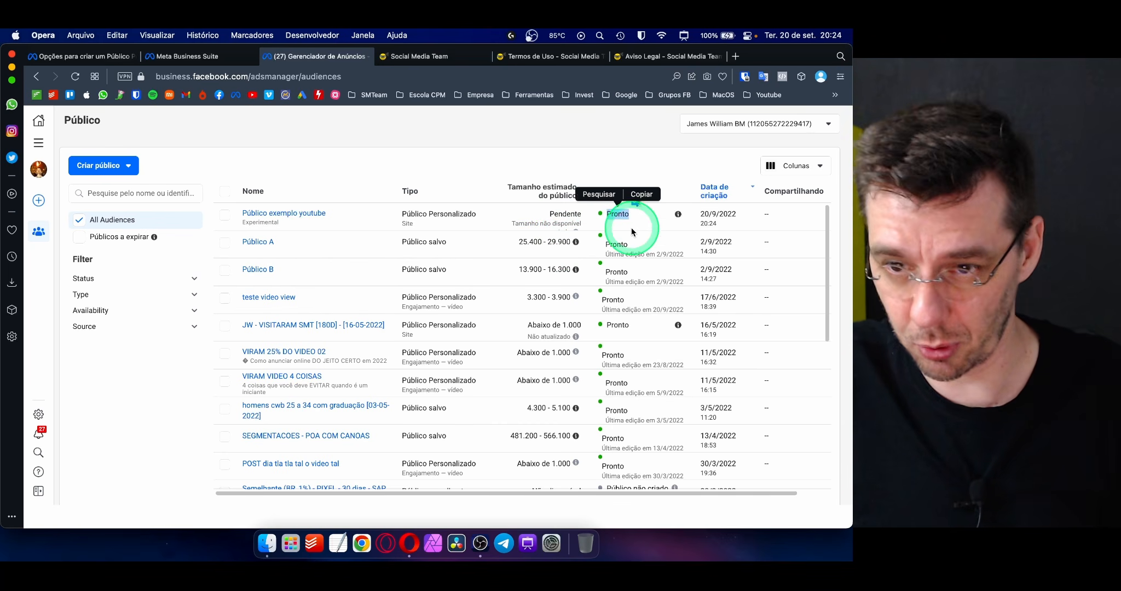